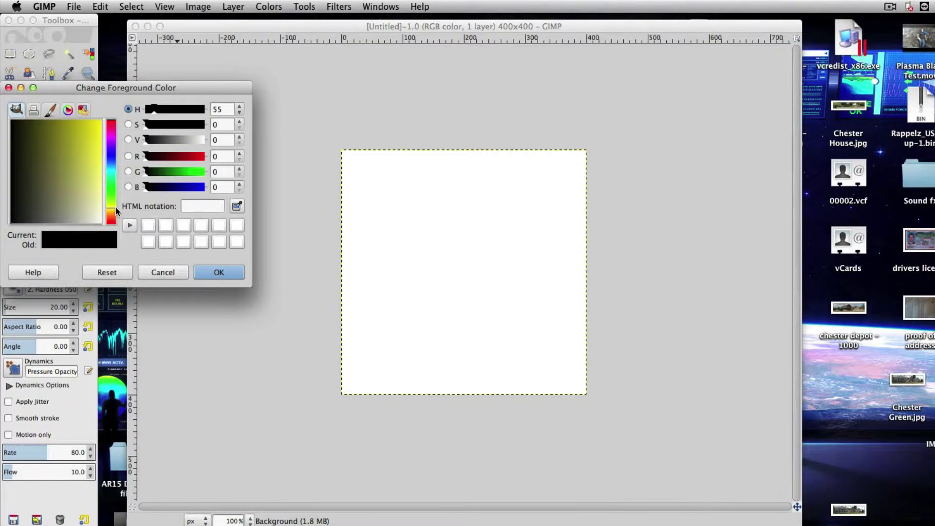
Set the foreground color to yellow ffea00 and bucket-fill the whole canvas with it
left_click_drag(100, 125, 106, 118)
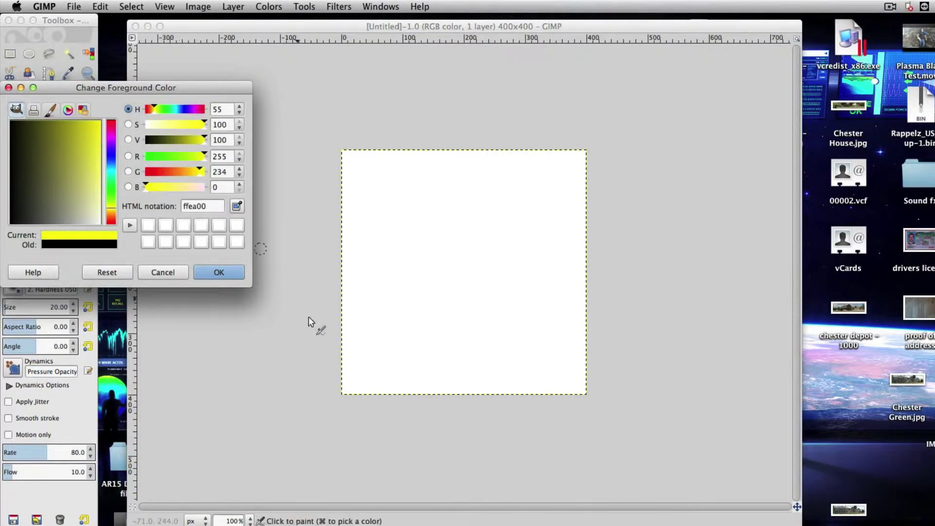
left_click(226, 271)
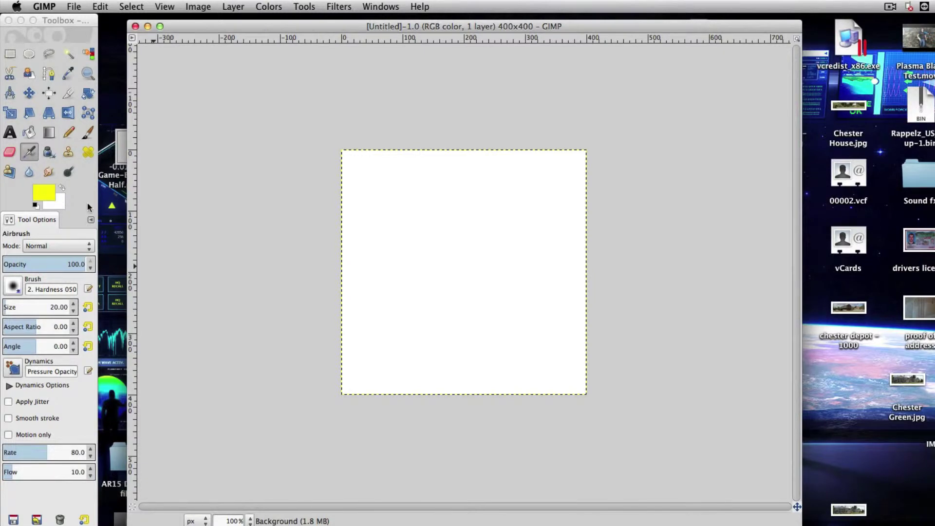
left_click(29, 132)
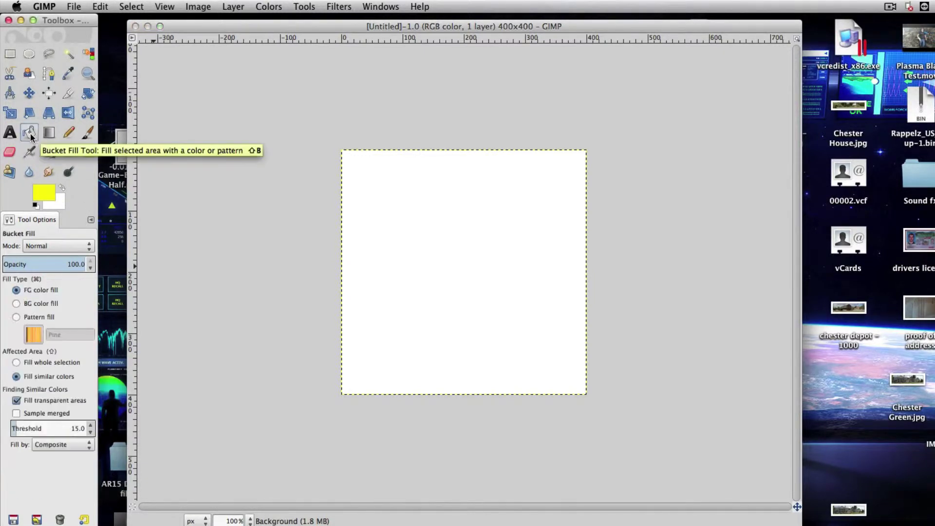
left_click(446, 241)
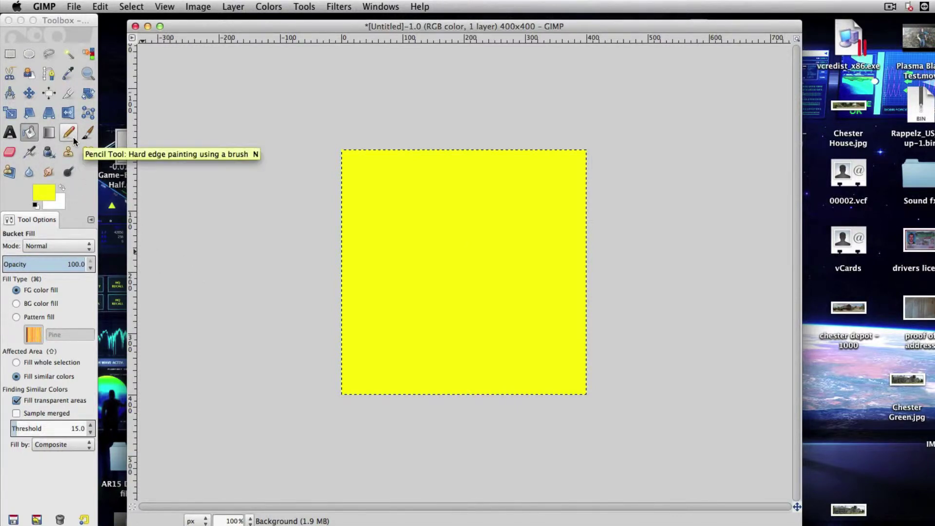
Make yellow the background color and set the foreground color to orange ffae00
left_click(10, 54)
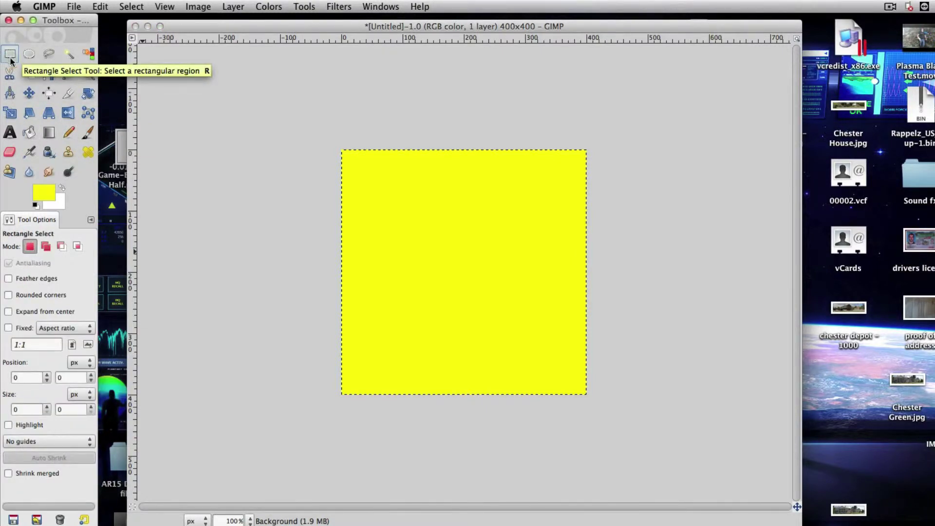
left_click(61, 188)
left_click(45, 191)
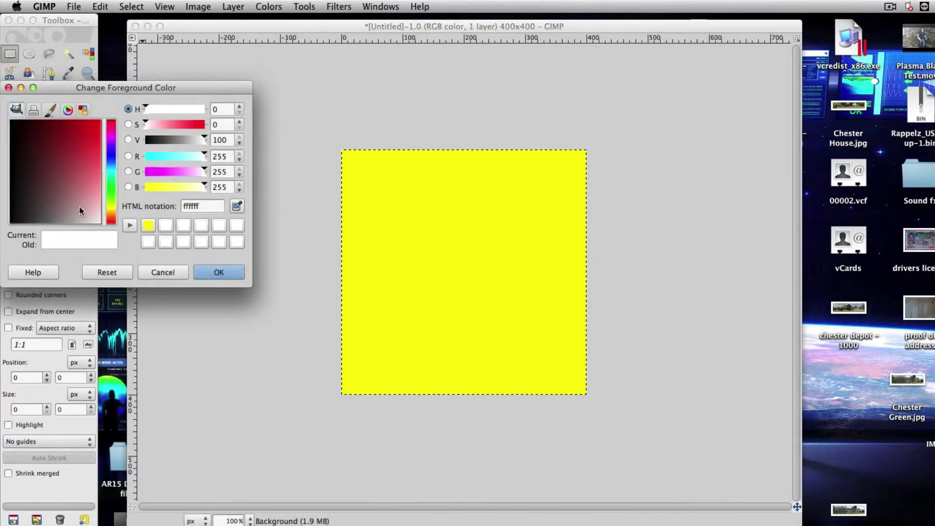
left_click_drag(109, 208, 115, 211)
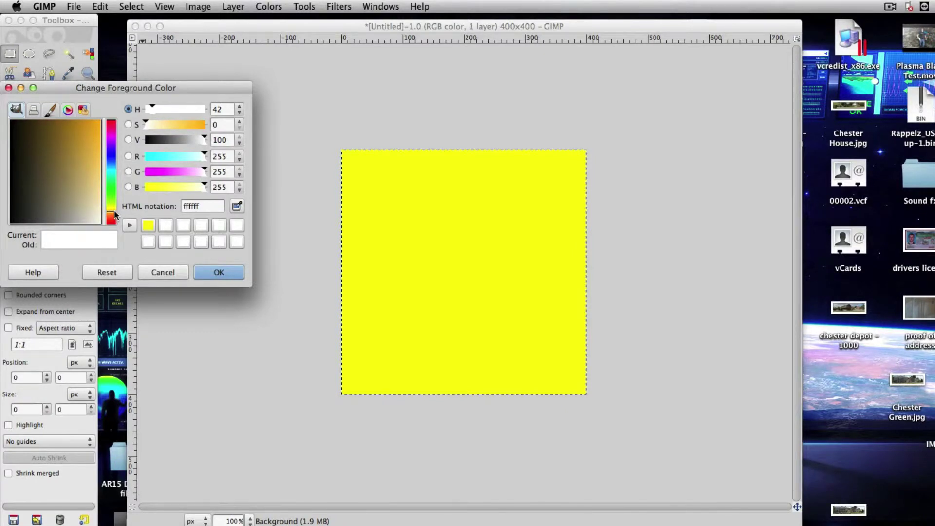
left_click(100, 121)
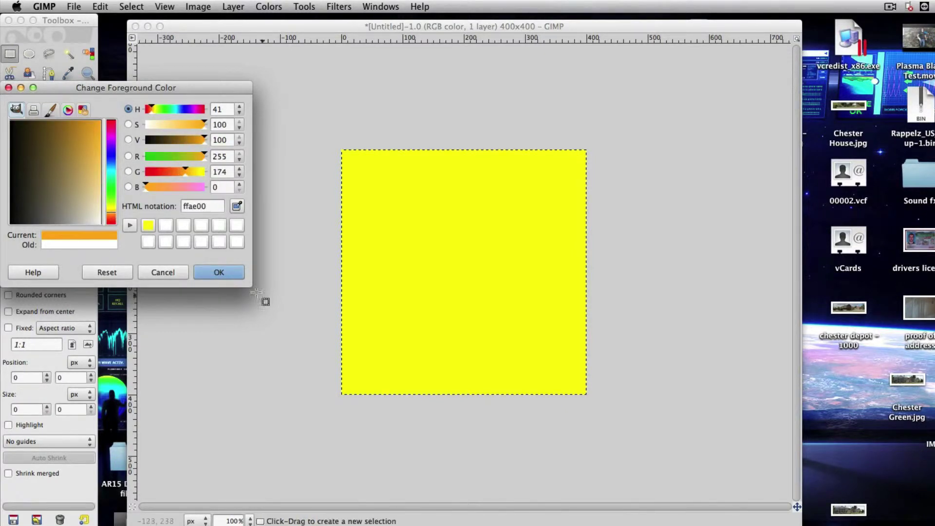
left_click(219, 273)
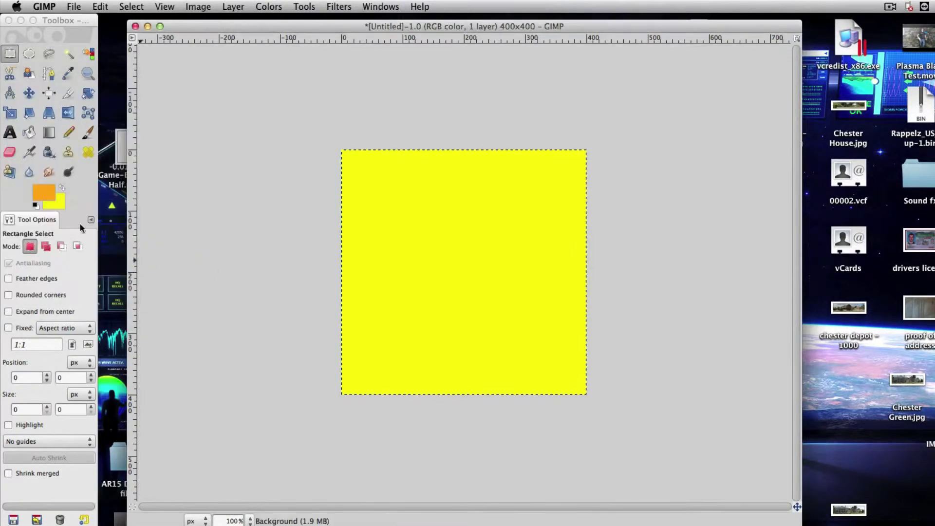
left_click(62, 190)
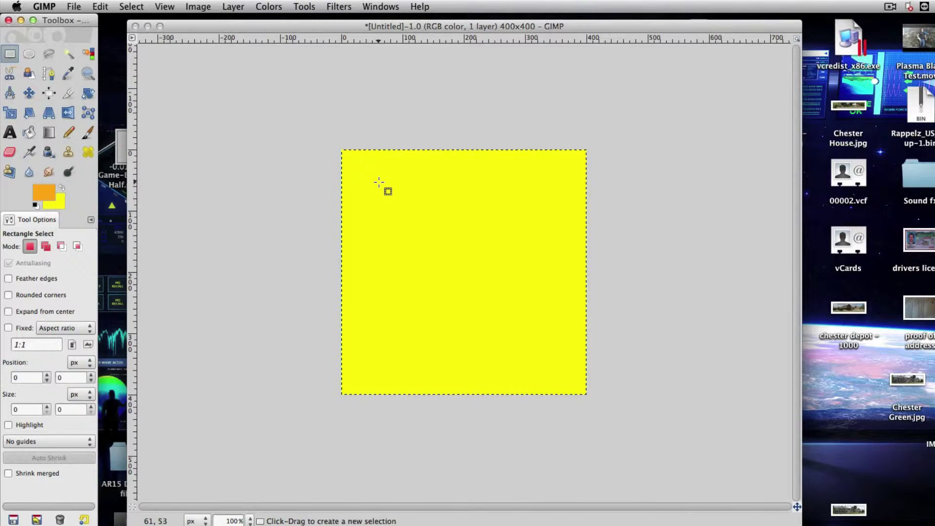
Select a rectangle about 281 × 294 px at about 61, 52 within the canvas and bucket-fill it with orange
left_click_drag(379, 181, 563, 367)
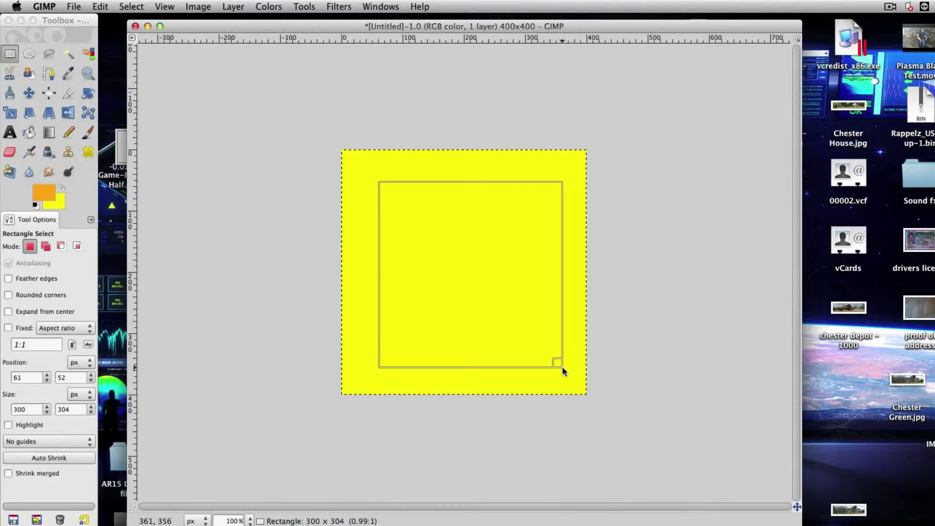
left_click_drag(562, 367, 550, 360)
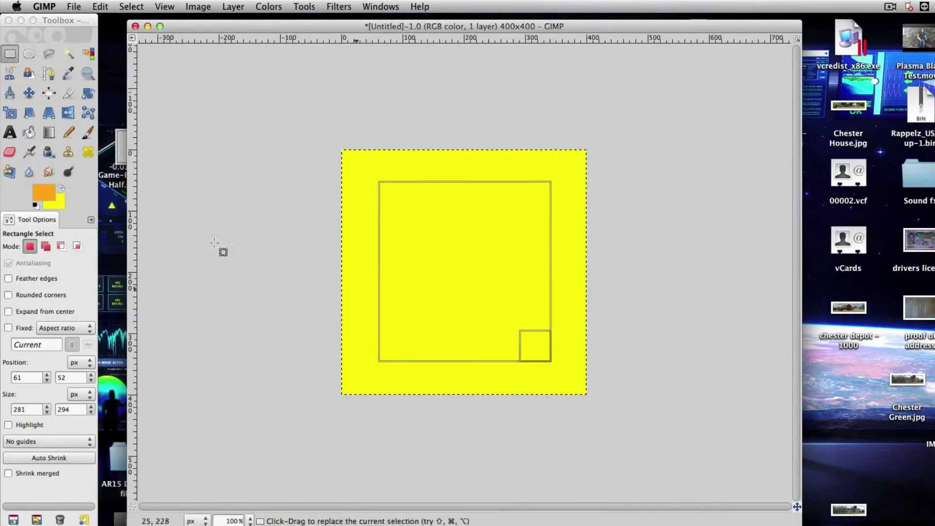
left_click(29, 132)
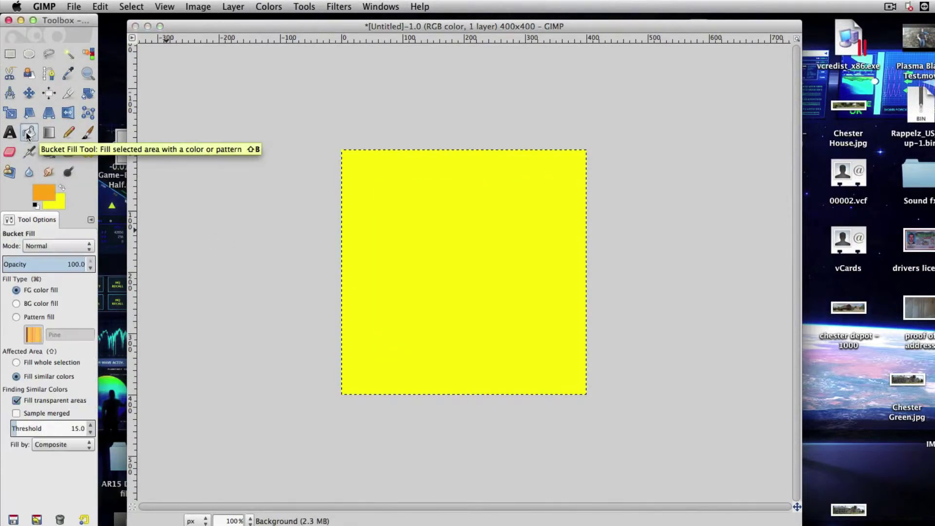
left_click(438, 282)
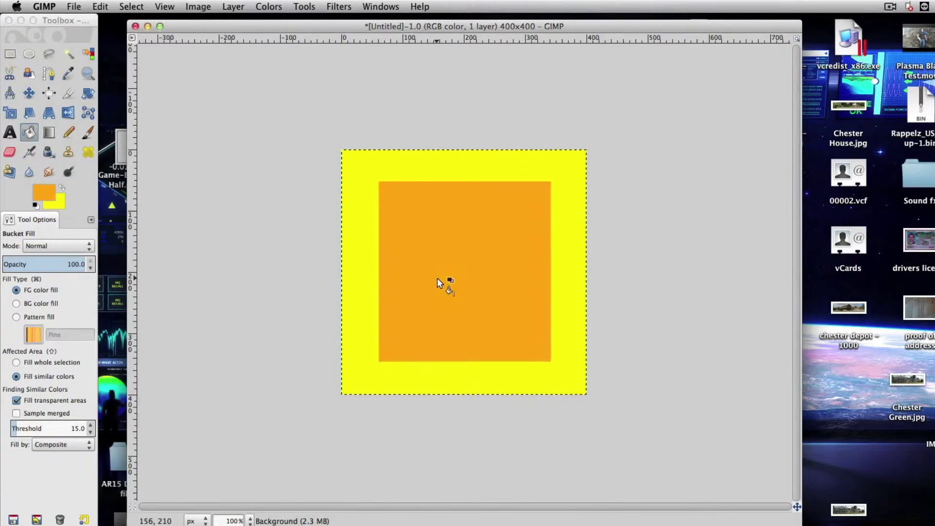
Select a rectangle about 197 × 196 px at about 101, 104 inside the orange area and bucket-fill it with yellow
left_click(62, 189)
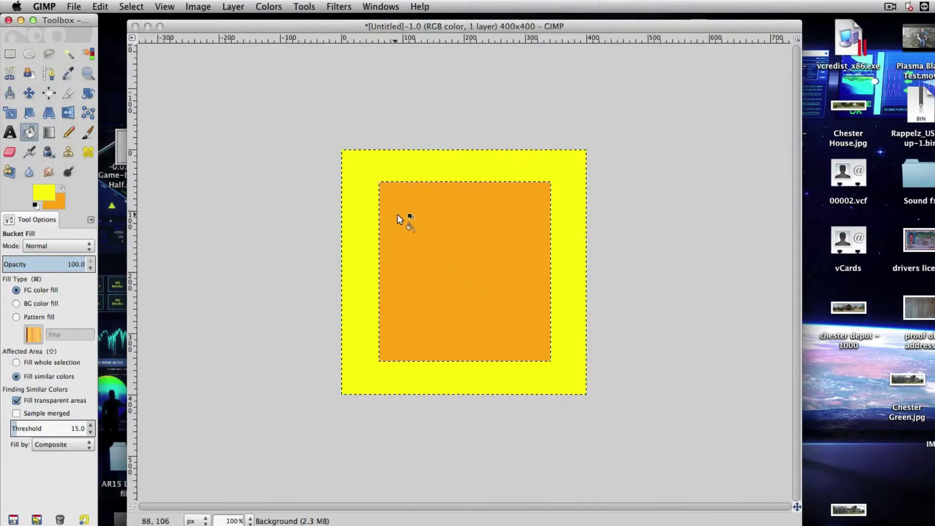
left_click(9, 53)
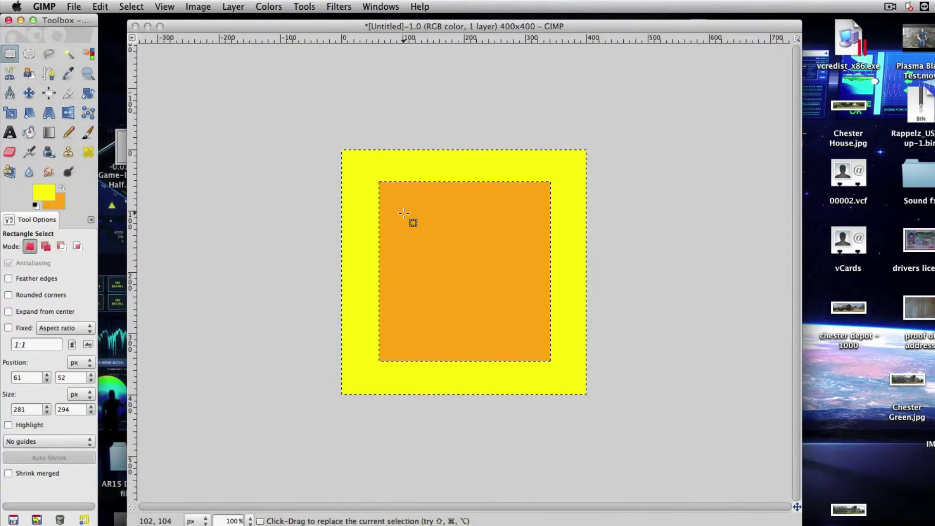
left_click_drag(405, 213, 524, 332)
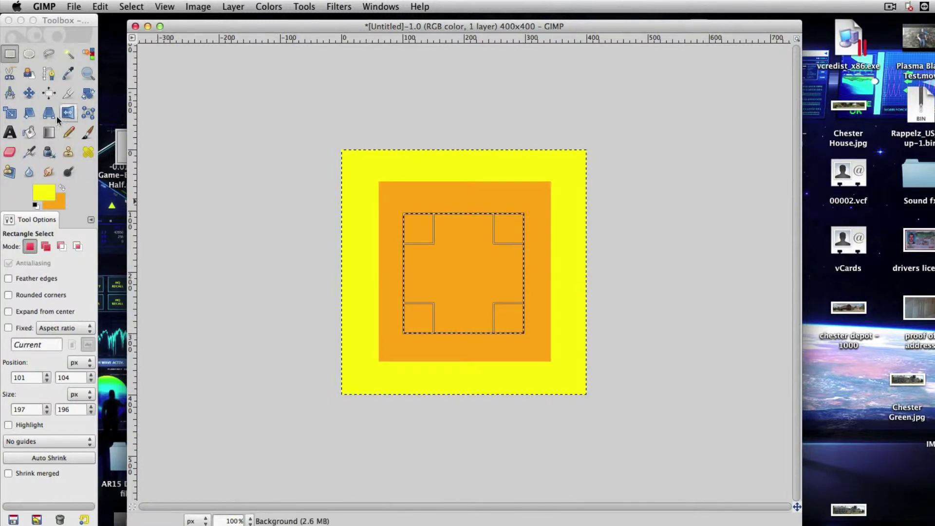
left_click(29, 132)
left_click(402, 273)
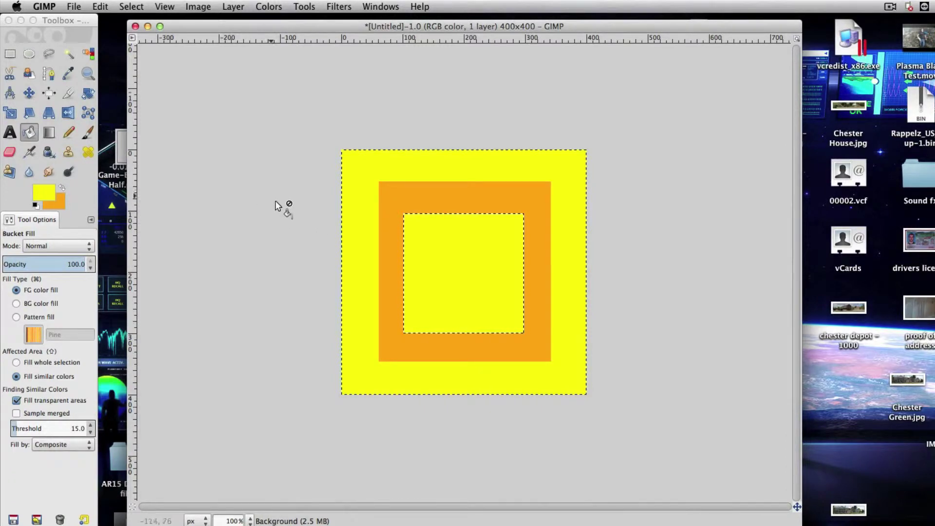
key("F3")
left_click(318, 246)
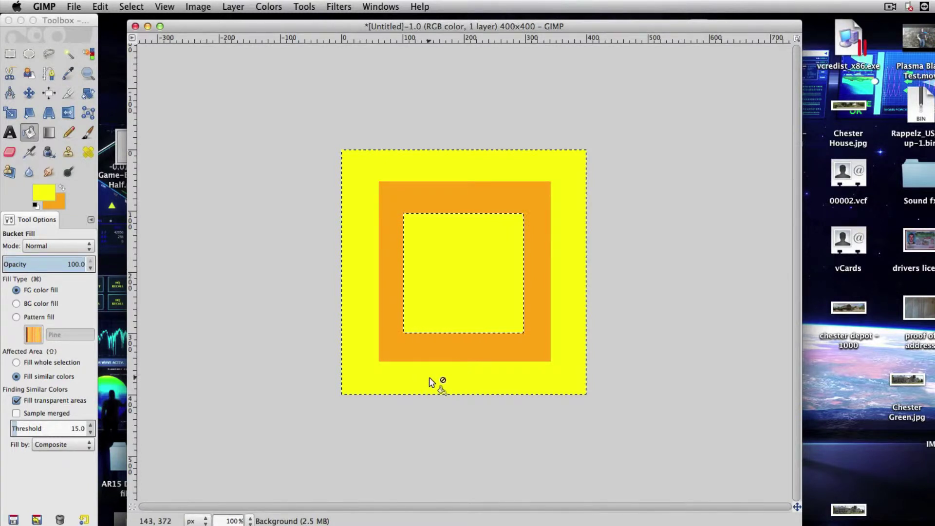
Start exporting the image and choose PNG image as the file type
left_click(75, 7)
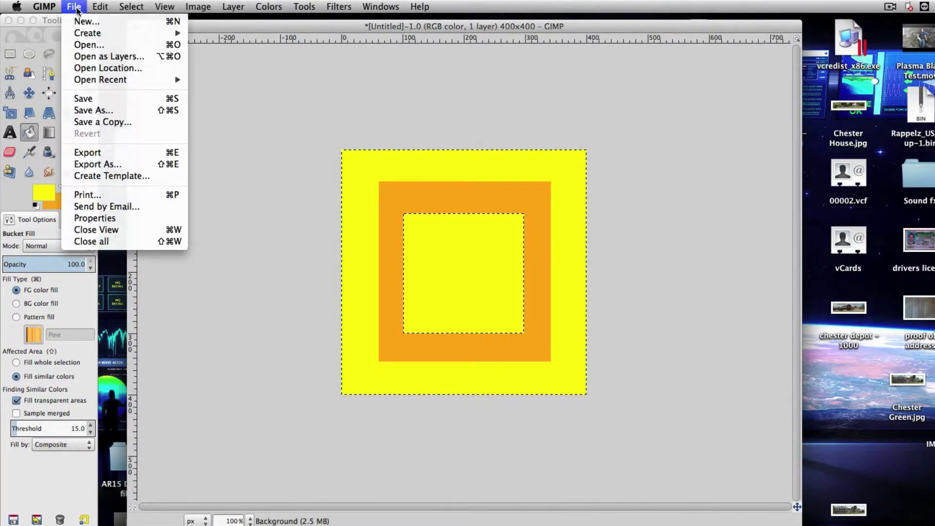
left_click(107, 154)
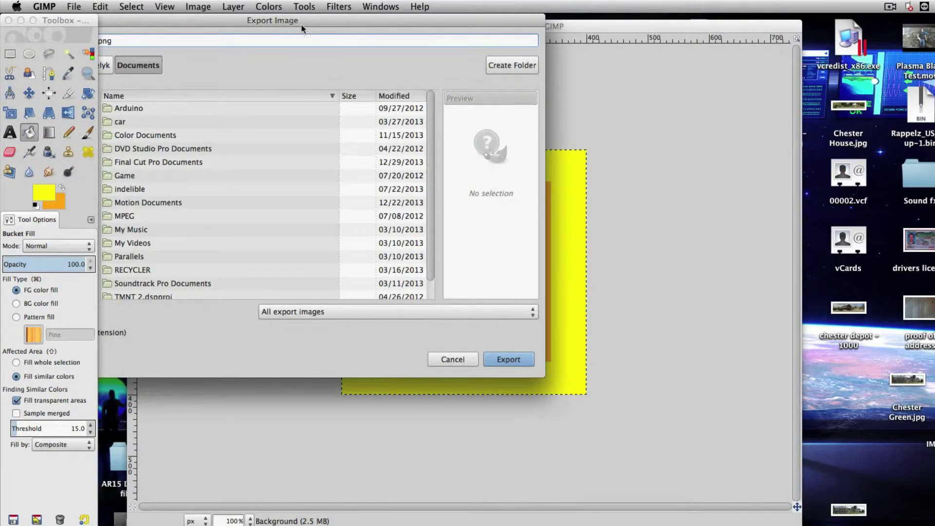
left_click_drag(301, 28, 438, 41)
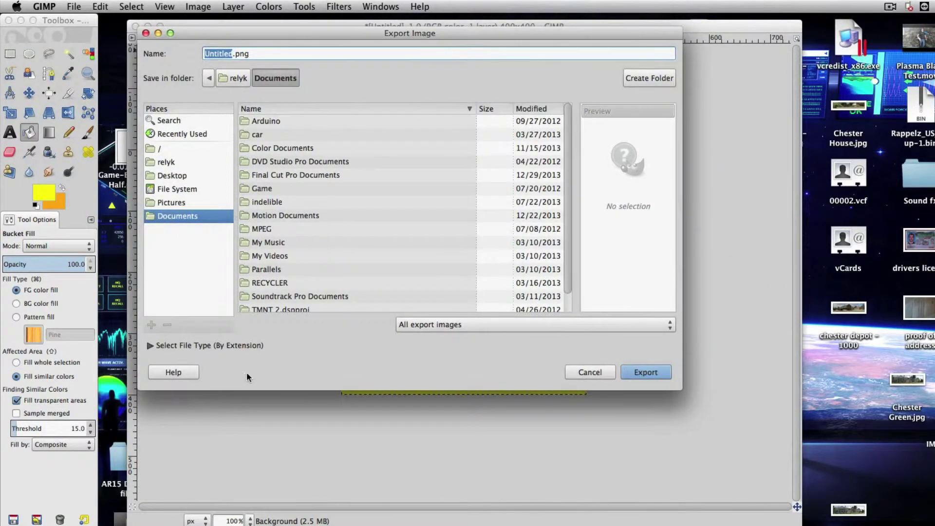
left_click(150, 346)
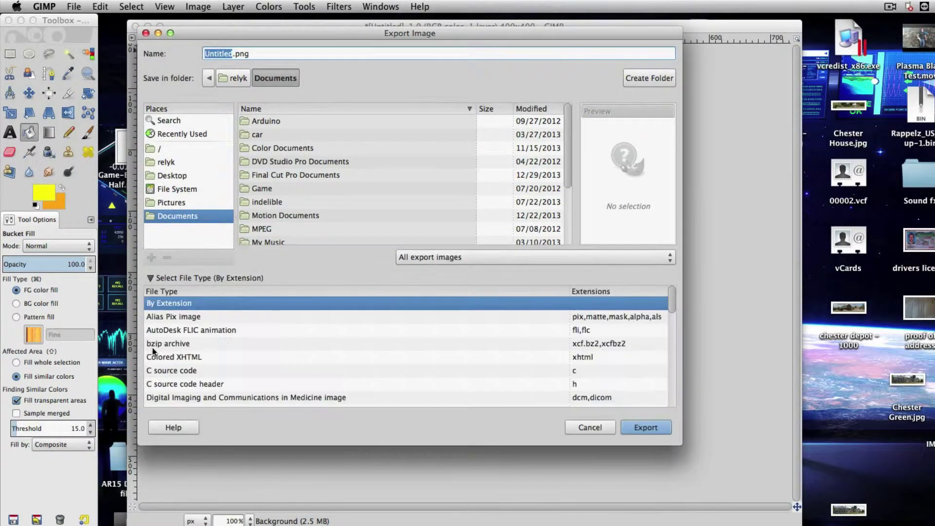
scroll(442, 360, "down", 5)
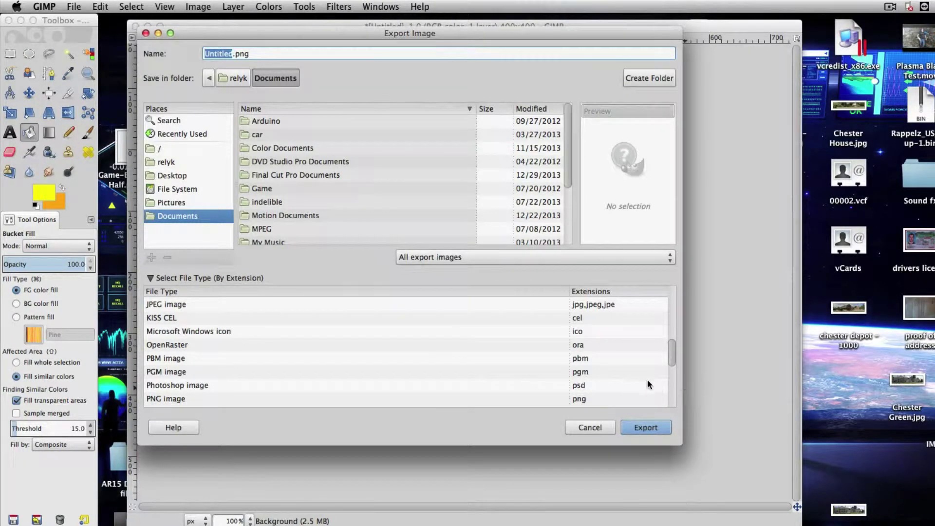
scroll(639, 382, "down", 1)
left_click(594, 384)
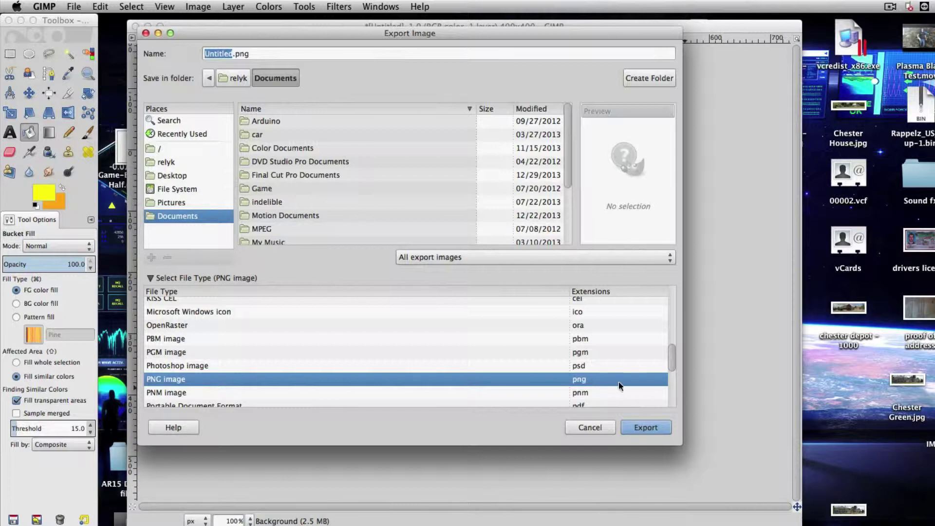
Set the export destination to the home folder's YouTube/How To/Nintendor Rap Effects/Temple Runner/Capture folder
scroll(339, 192, "down", 3)
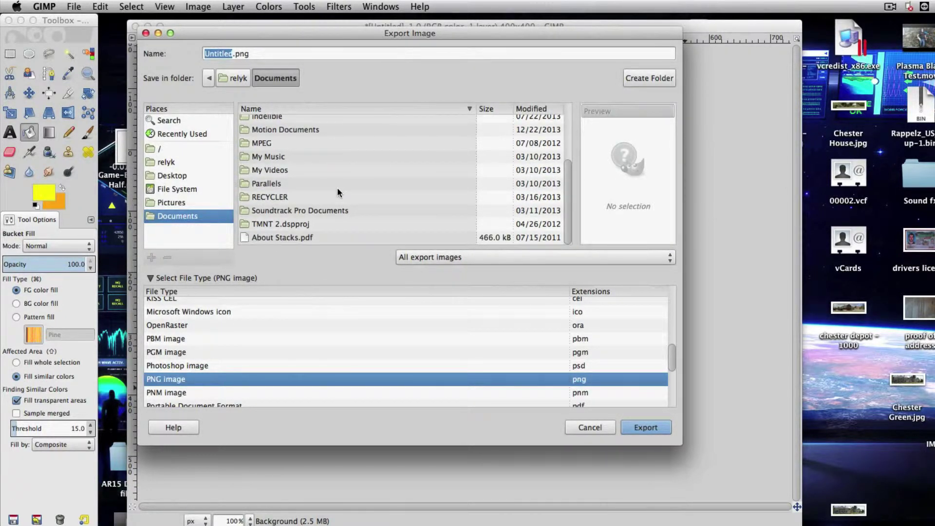
scroll(337, 189, "up", 3)
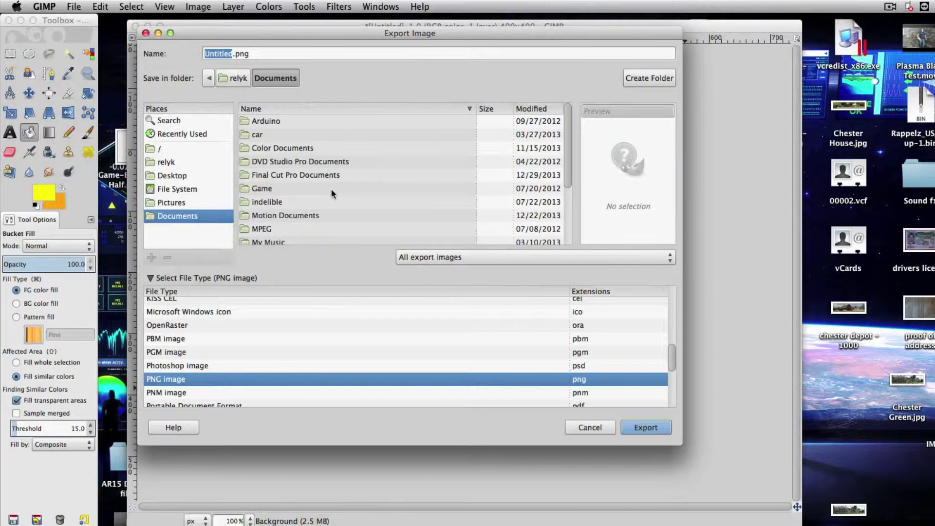
left_click(178, 162)
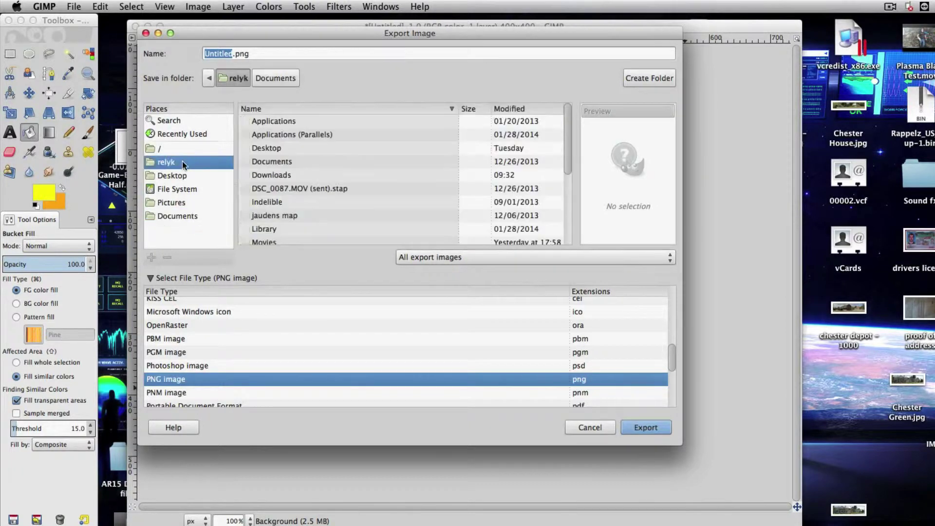
scroll(338, 189, "down", 5)
left_click(277, 224)
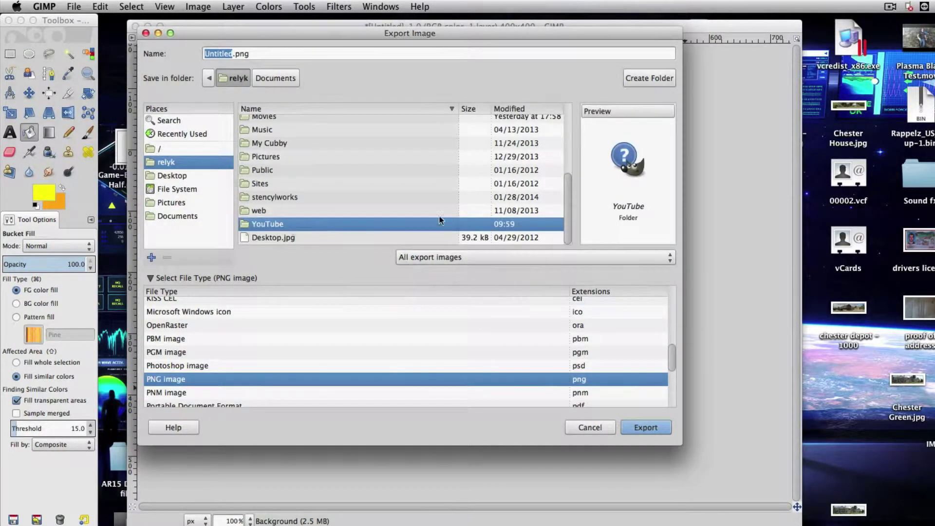
double_click(261, 224)
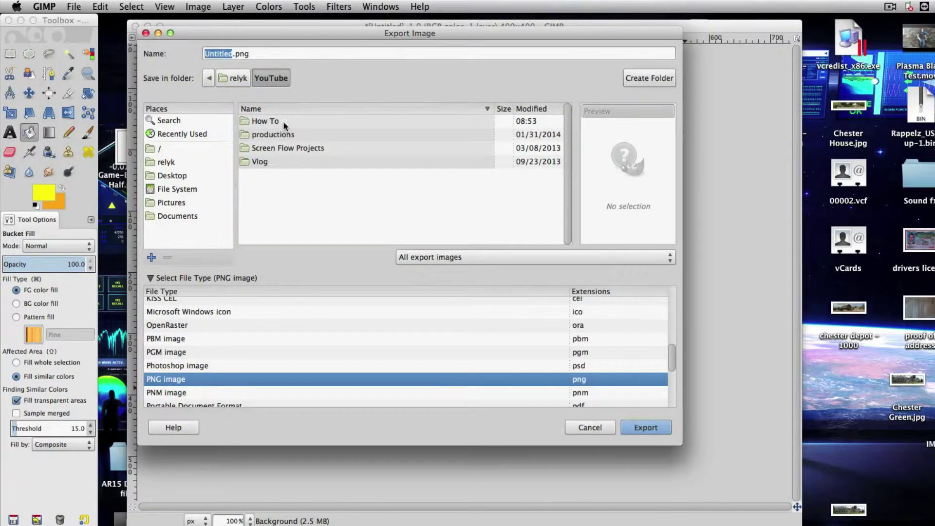
double_click(282, 121)
double_click(285, 148)
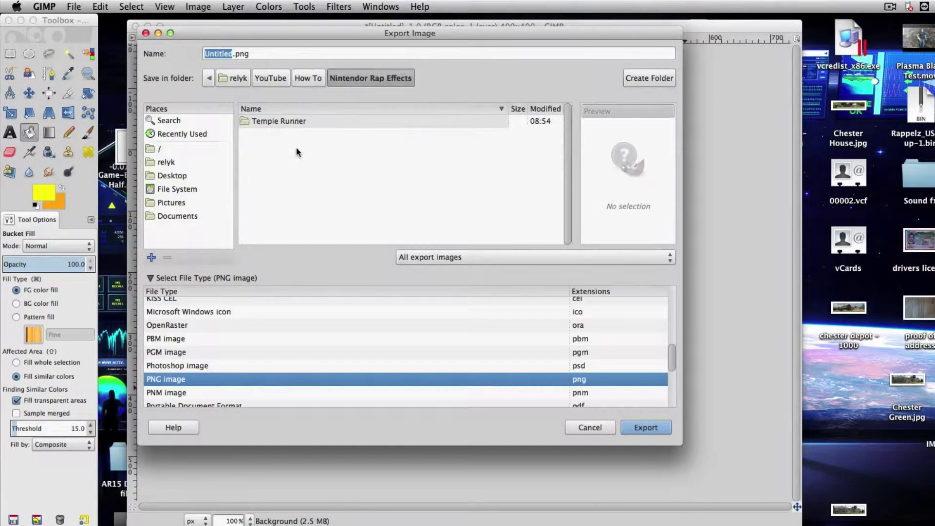
double_click(302, 120)
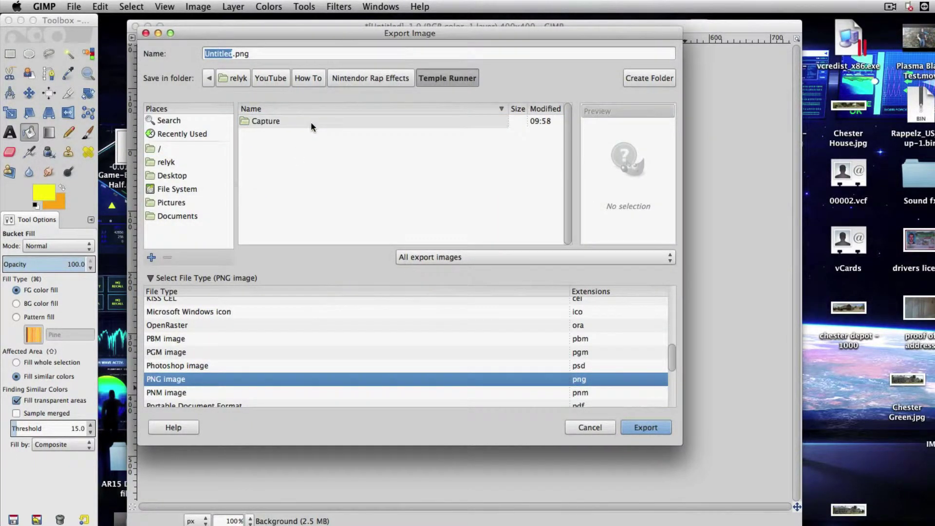
double_click(311, 122)
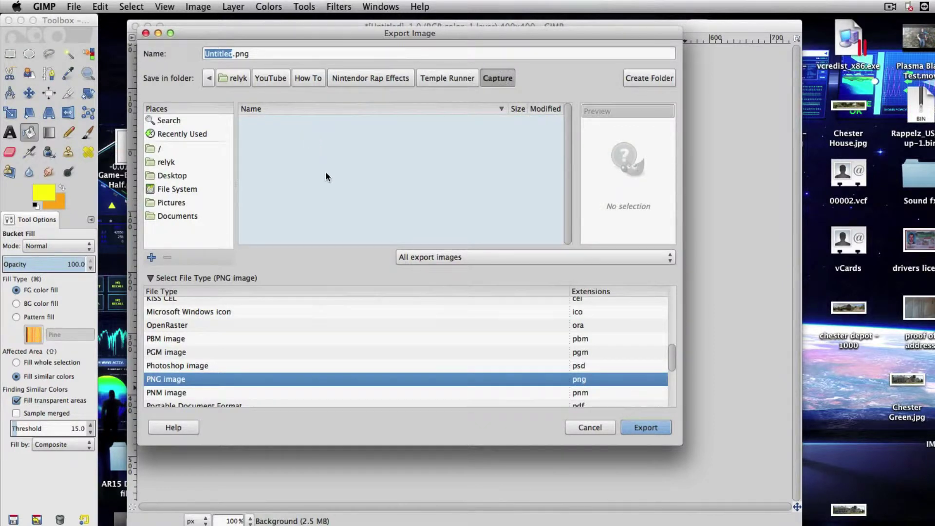
Name the export file FRont Face.png and export it into the Capture folder with the default PNG options
left_click(232, 52)
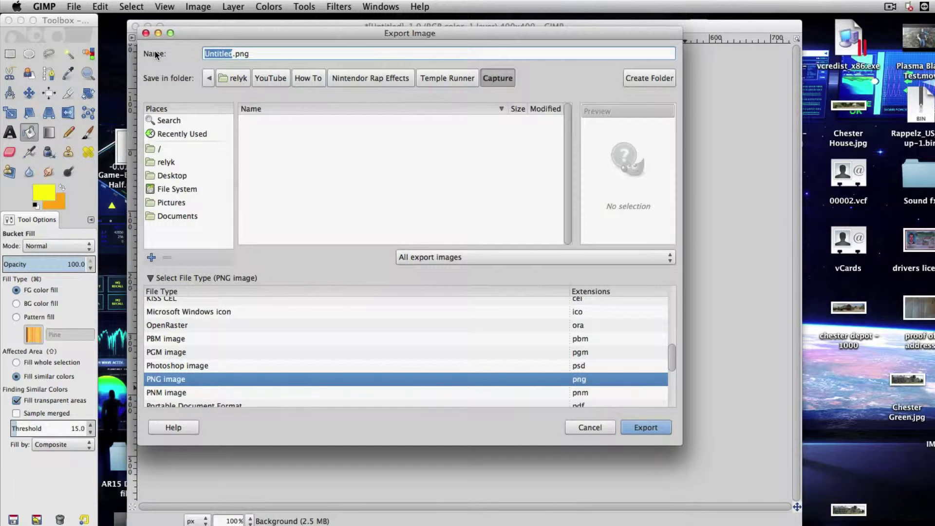
type("FRont Face")
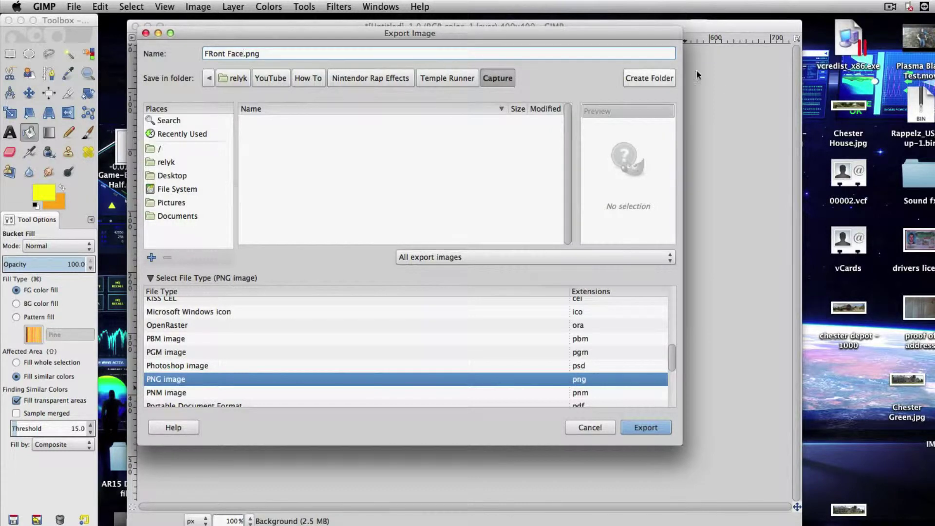
left_click(645, 428)
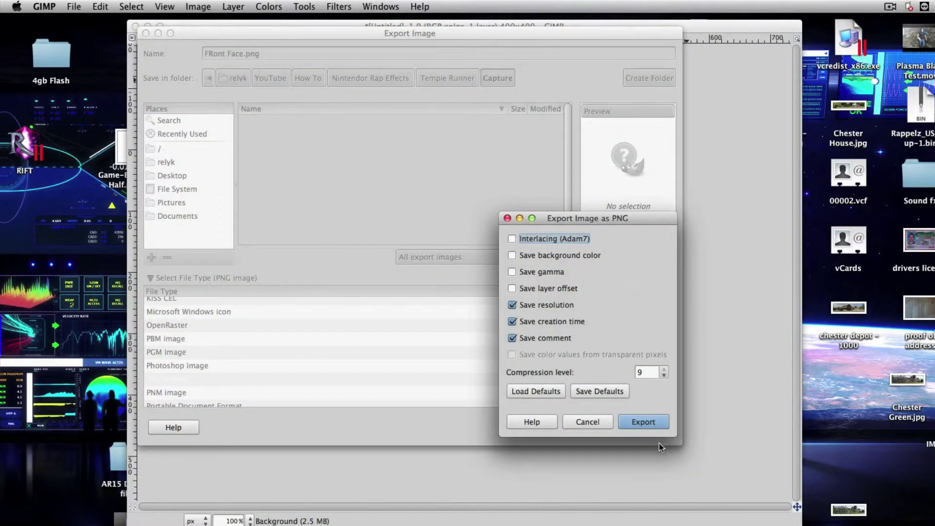
left_click(644, 421)
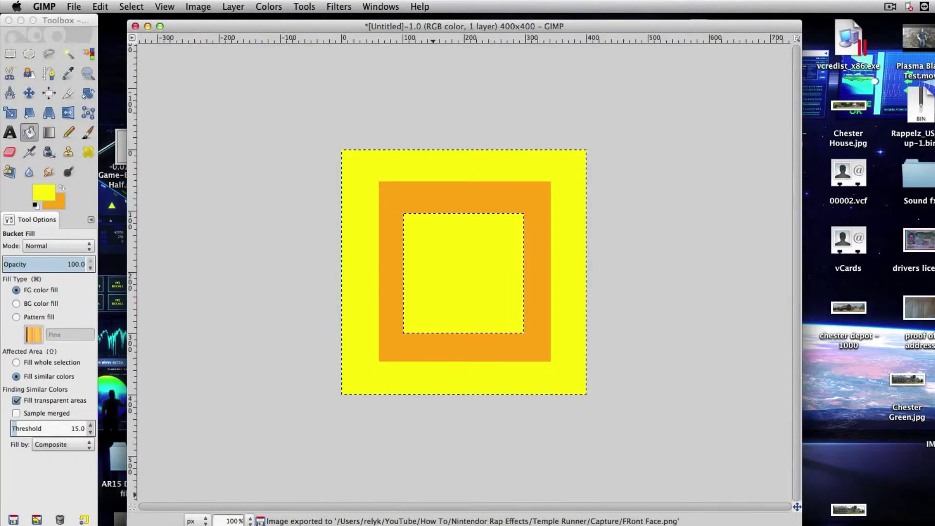
Switch to Finder, preview the exported FRont Face.png in the Capture folder, and return to GIMP
key("super+Tab")
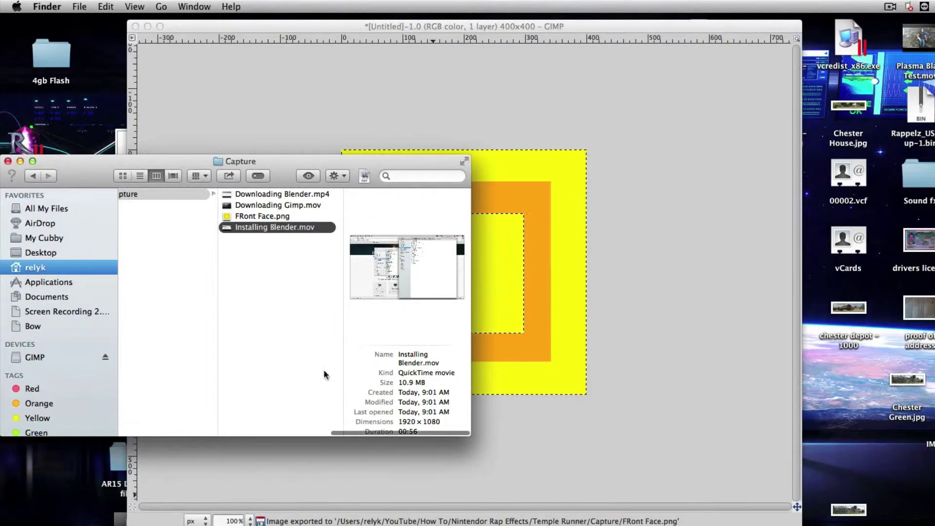
left_click(249, 217)
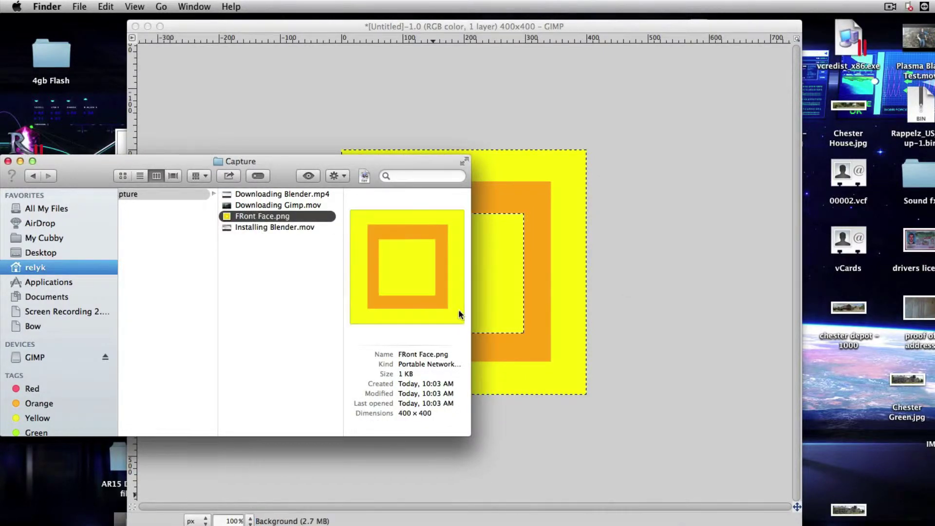
left_click(656, 289)
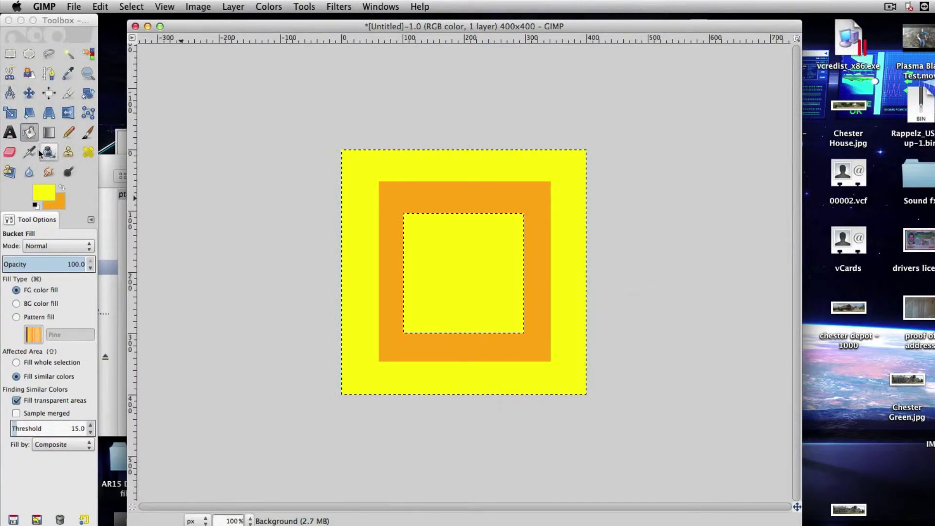
Select a rectangle about 490 × 534 px enclosing the whole canvas and fill it with the orange background color
left_click(10, 54)
left_click_drag(321, 135, 621, 462)
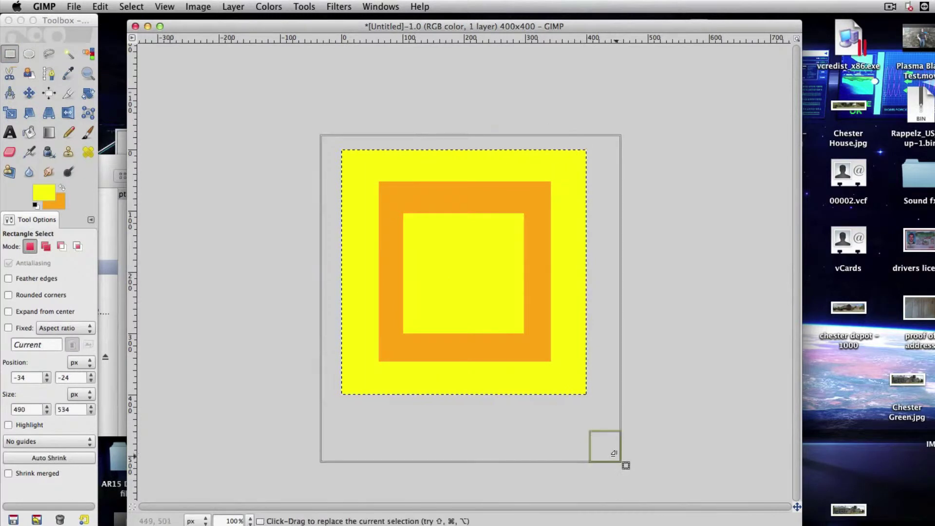
right_click(530, 342)
key("Escape")
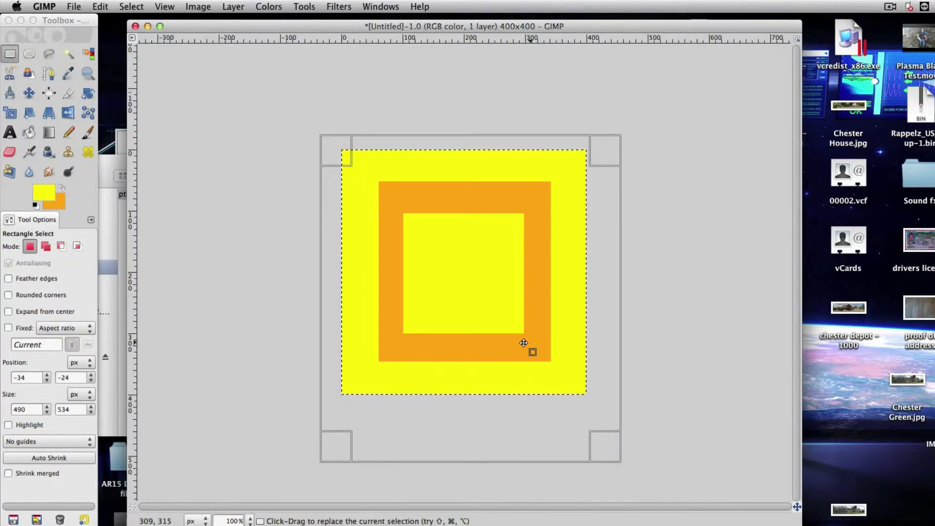
key("super+period")
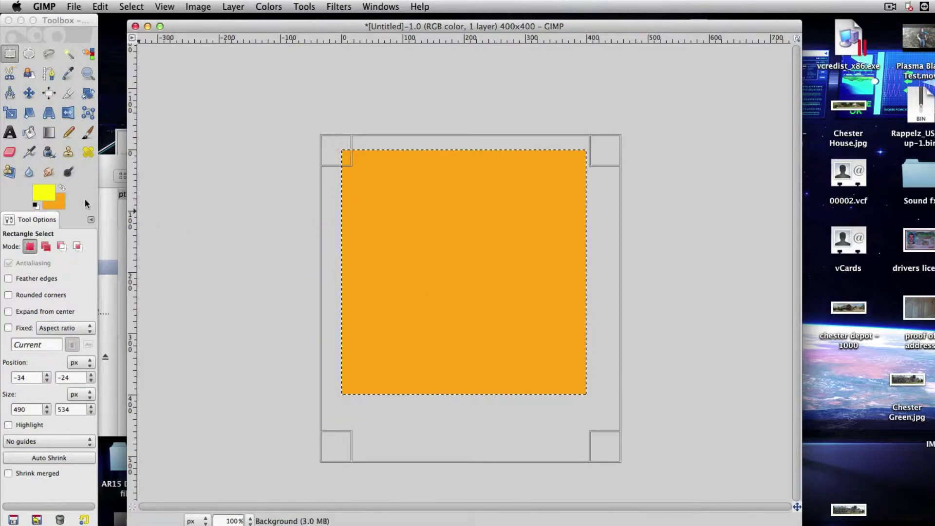
Swap the foreground and background colors and fill the selected canvas with the yellow background color
left_click(54, 203)
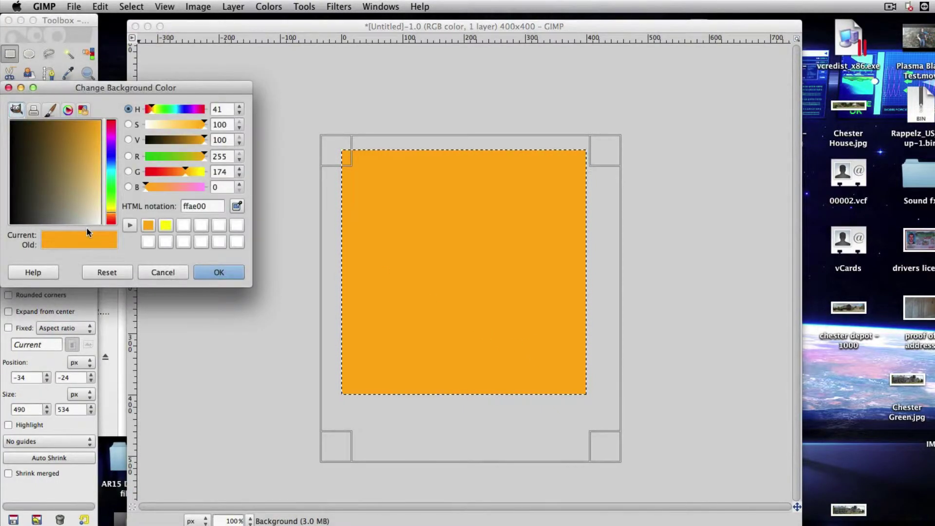
left_click(163, 275)
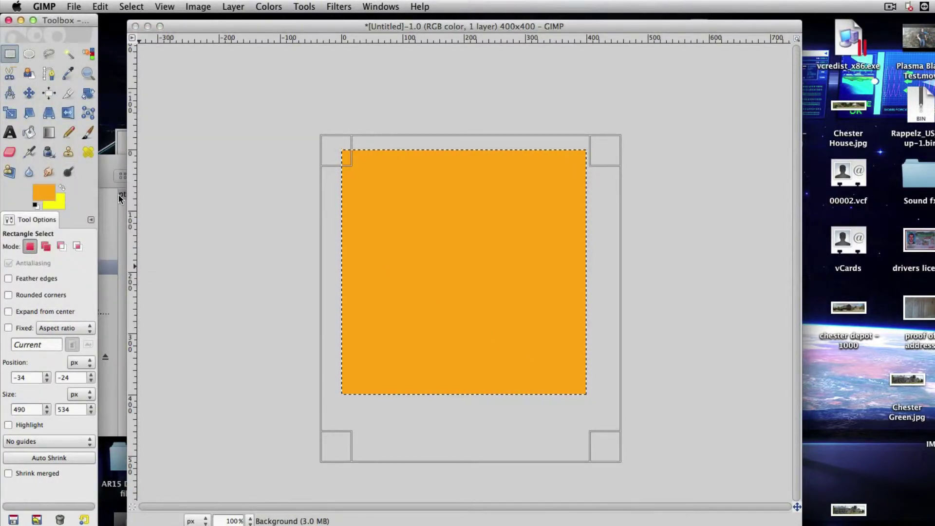
key("super+period")
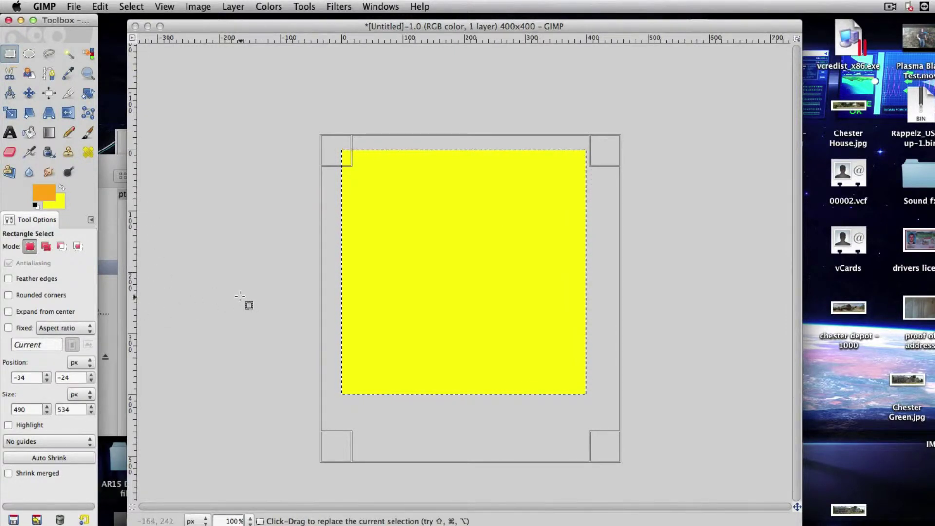
Export the plain yellow image as Side Face.png into the Capture folder with the default PNG options
left_click(73, 6)
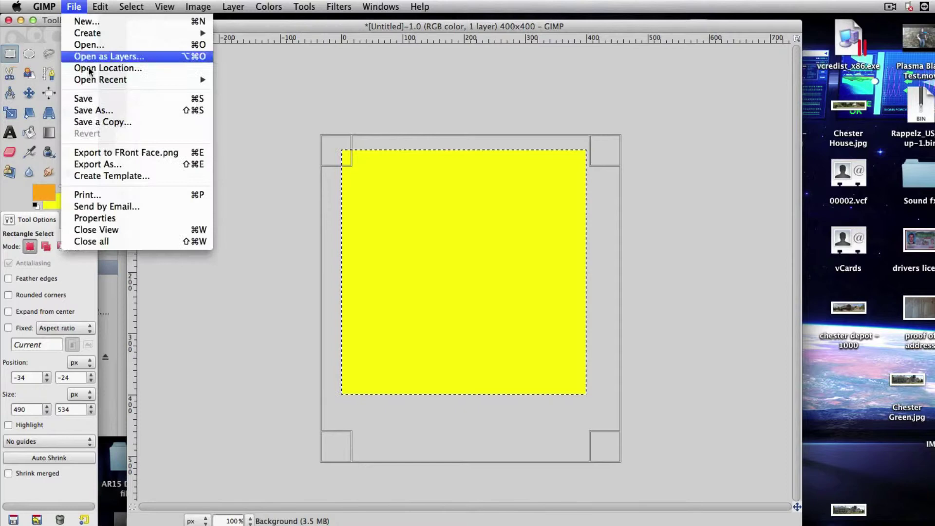
left_click(130, 170)
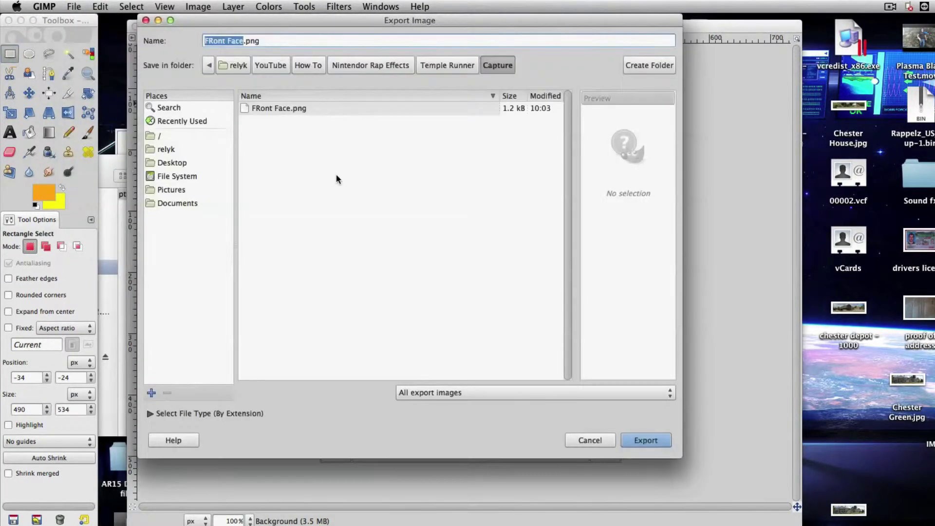
left_click(244, 41)
left_click_drag(228, 44, 206, 41)
type("Side")
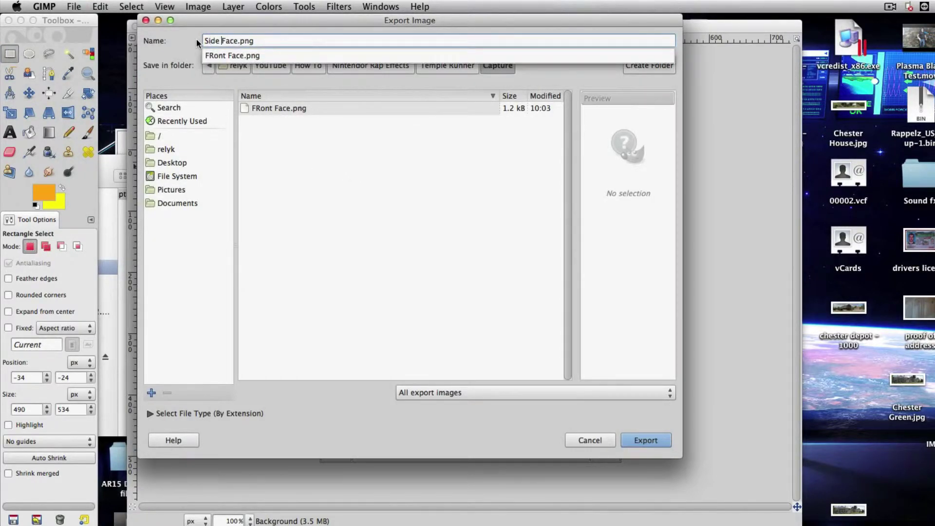
left_click(654, 441)
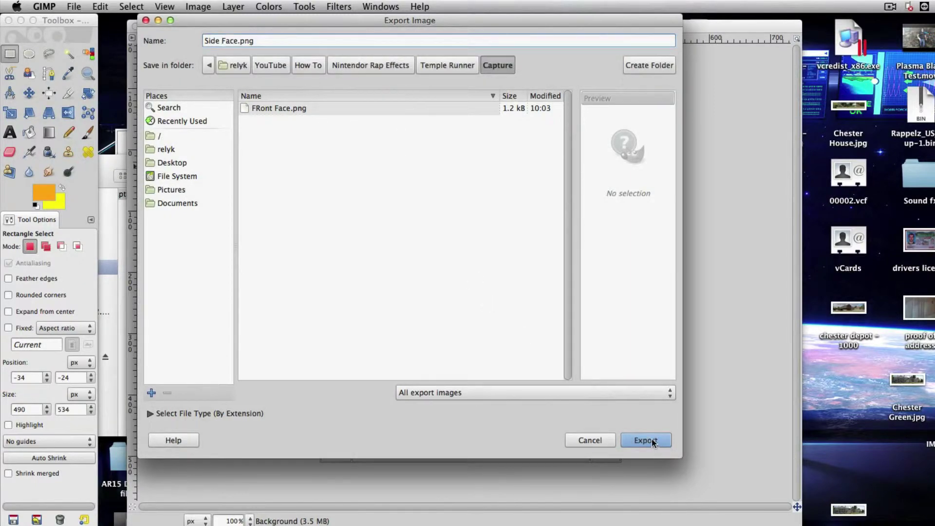
left_click(653, 445)
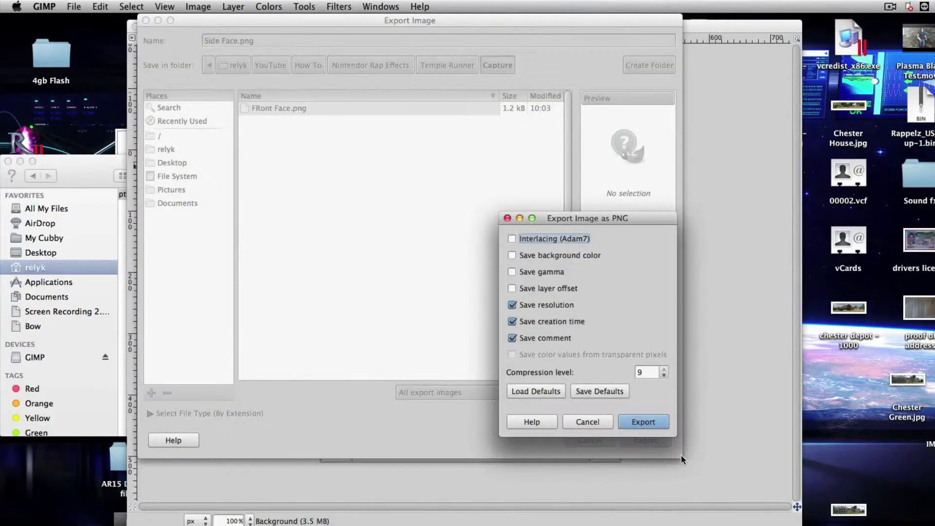
left_click(653, 420)
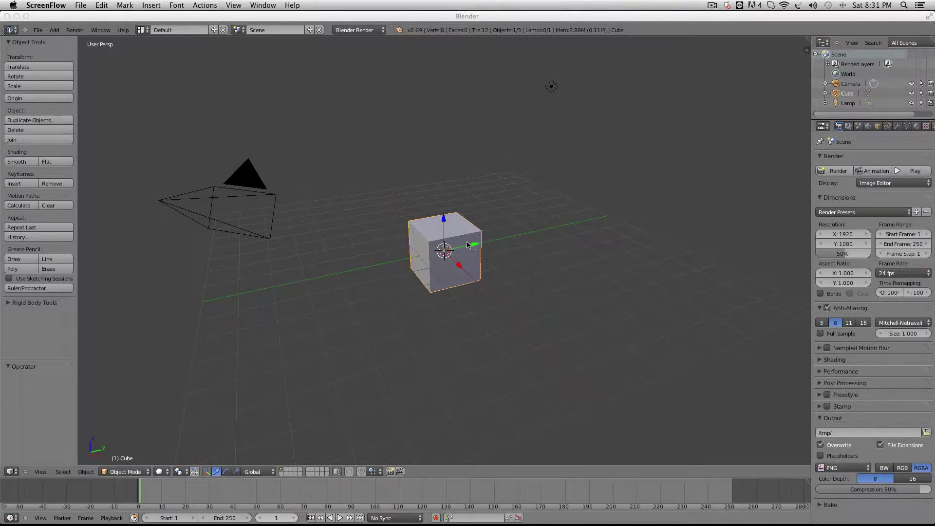
mouse_move(394, 235)
middle_mouse_down()
mouse_move(414, 240)
mouse_move(395, 243)
middle_mouse_up()
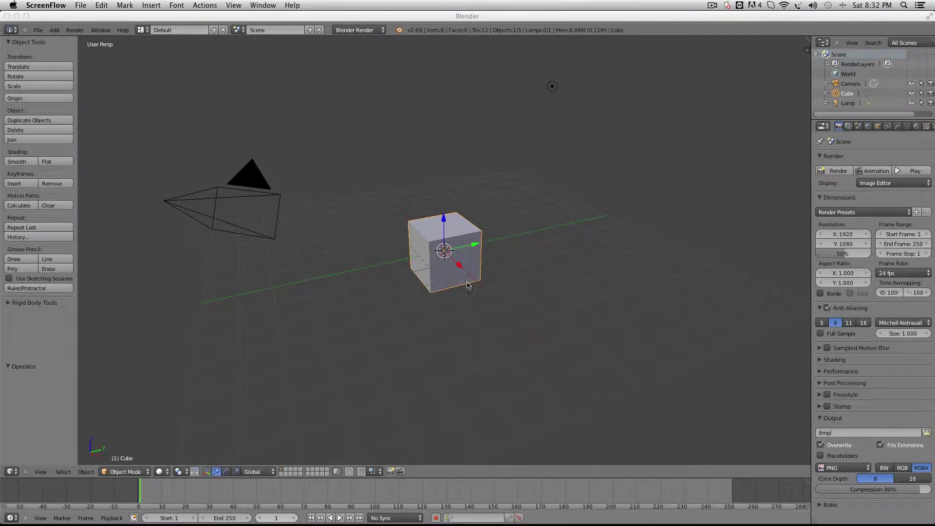
middle_click_drag(468, 286, 468, 279)
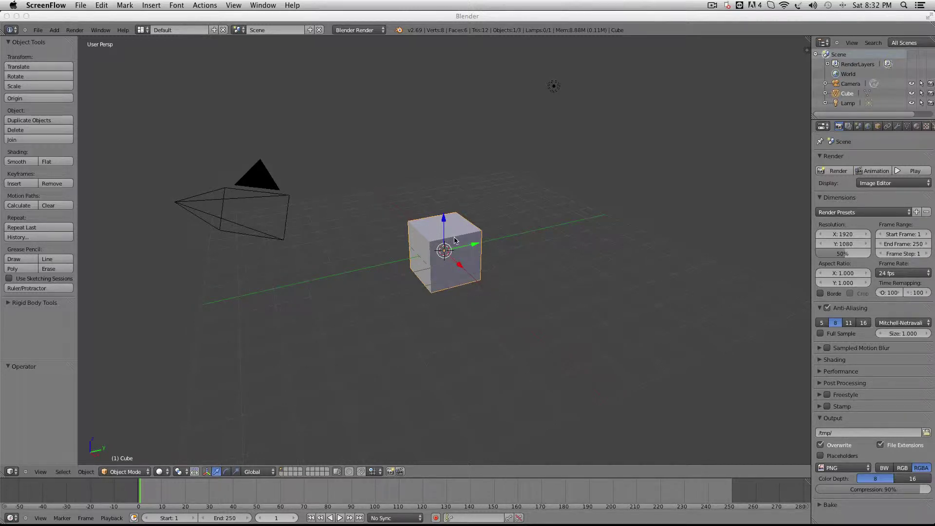
key("g")
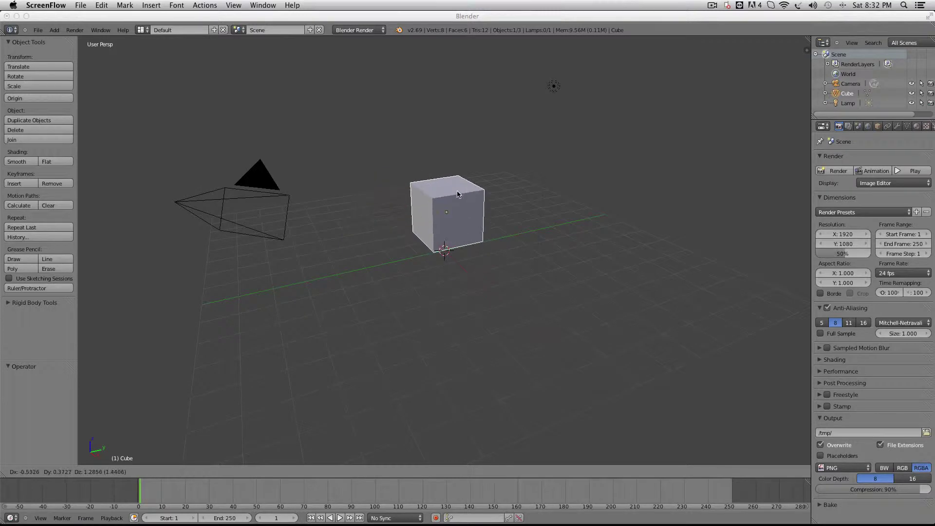
right_click(457, 194)
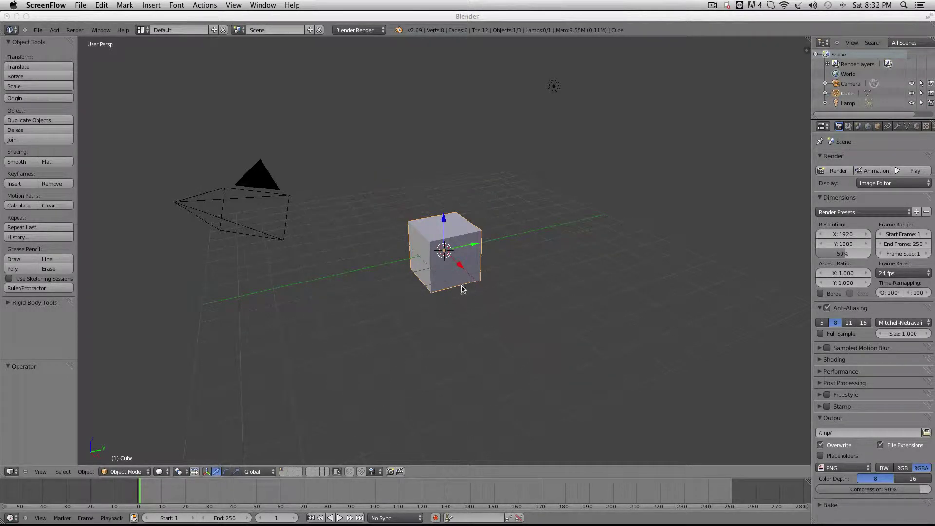
middle_click_drag(464, 276, 477, 282)
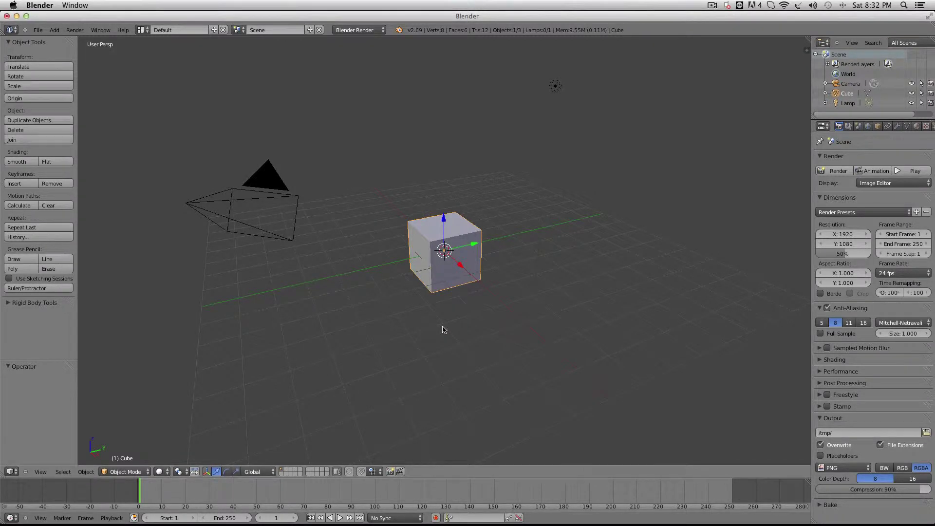
Put the default cube into Edit Mode, turn on face selection and select the near face crossed by the X axis
key("Tab")
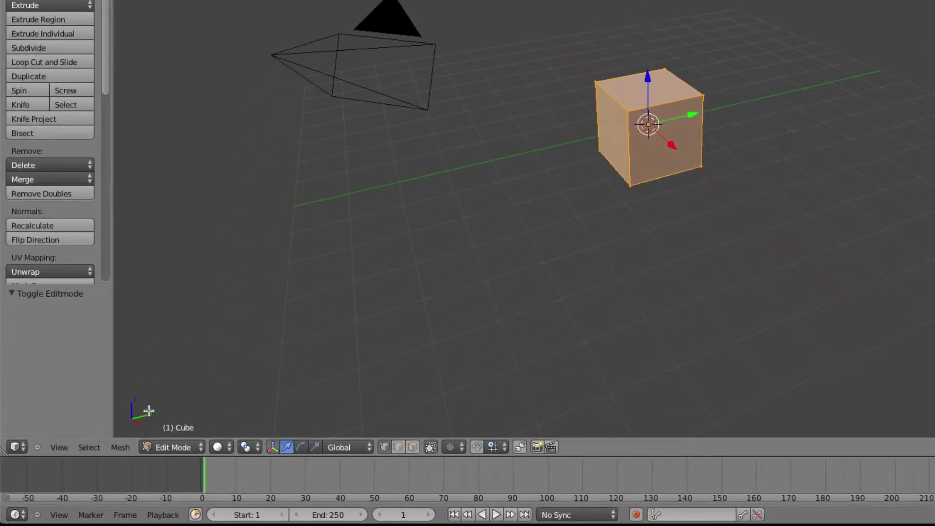
left_click(174, 448)
left_click(177, 450)
left_click(180, 446)
left_click(174, 451)
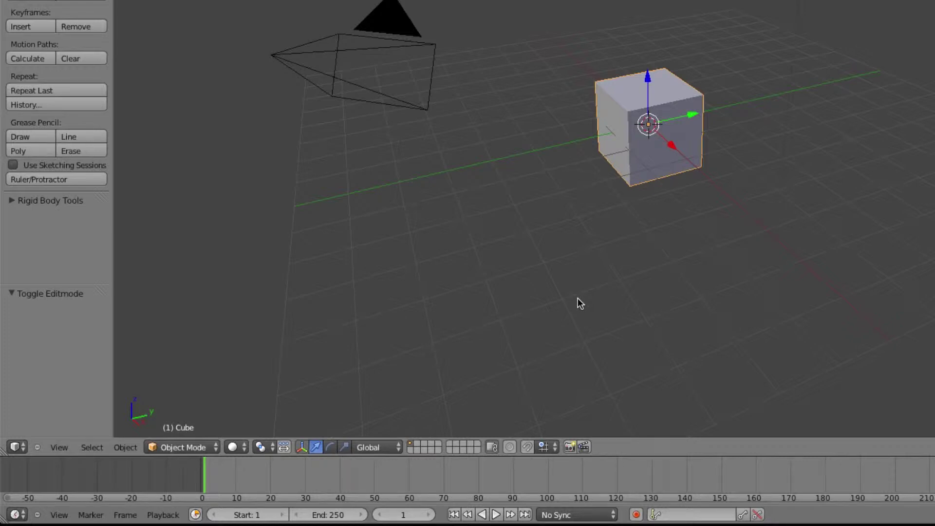
key("Tab")
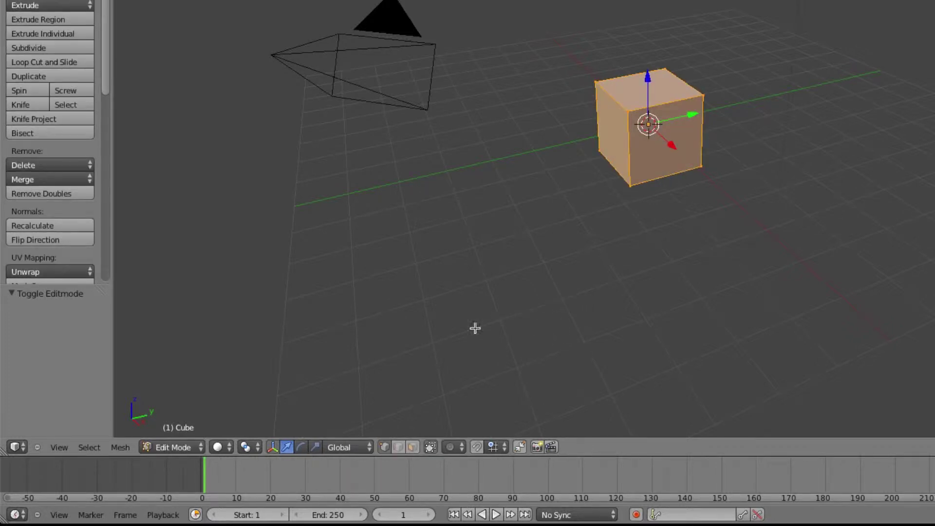
left_click(412, 448)
right_click(671, 144)
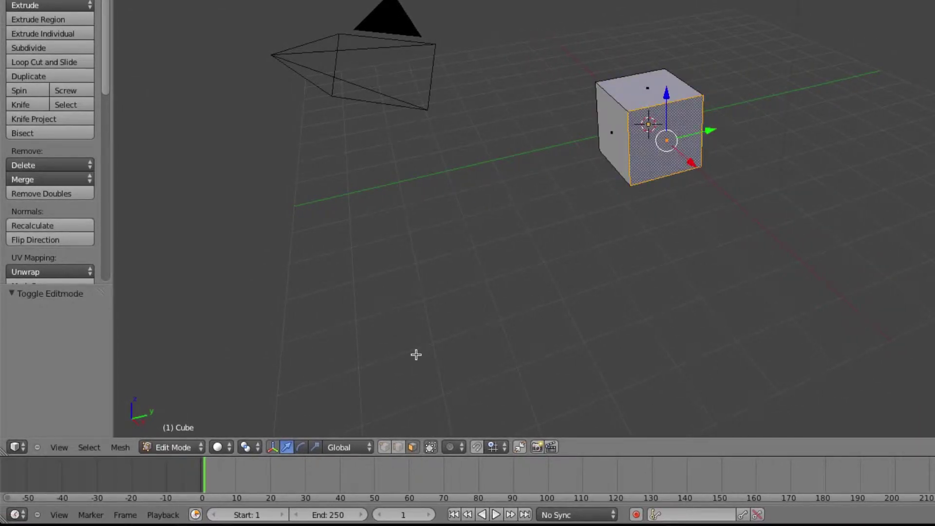
Set the viewport shading to Wireframe and add the cube's opposite face along the X axis to the selection
left_click(219, 447)
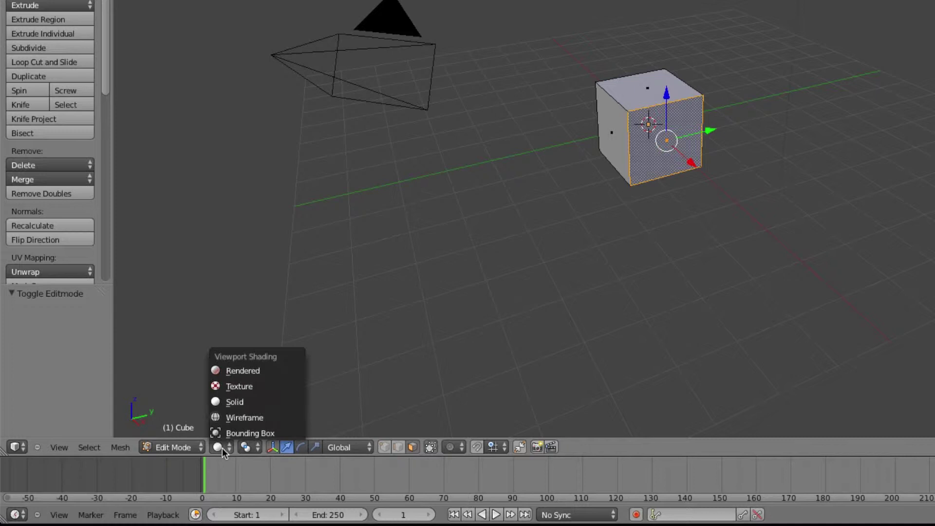
left_click(233, 418)
middle_click_drag(796, 327, 731, 213)
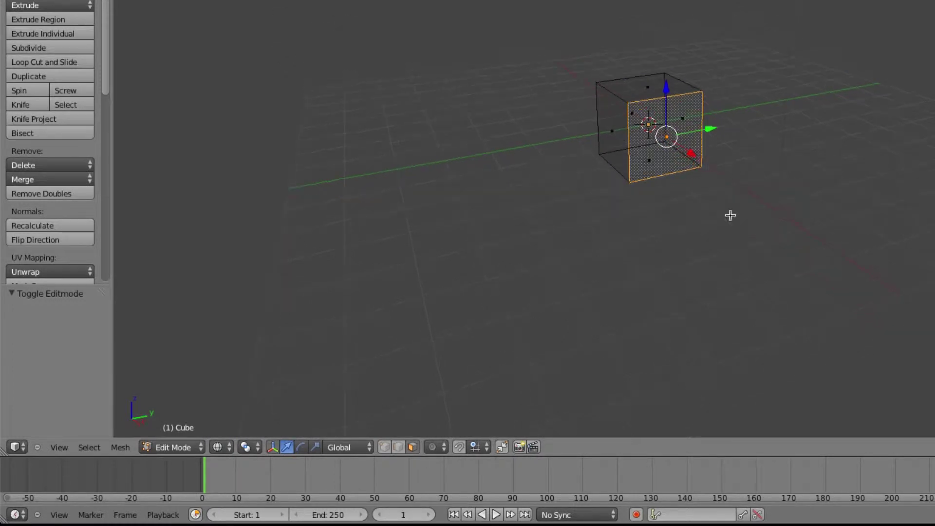
middle_click_drag(621, 145, 642, 141)
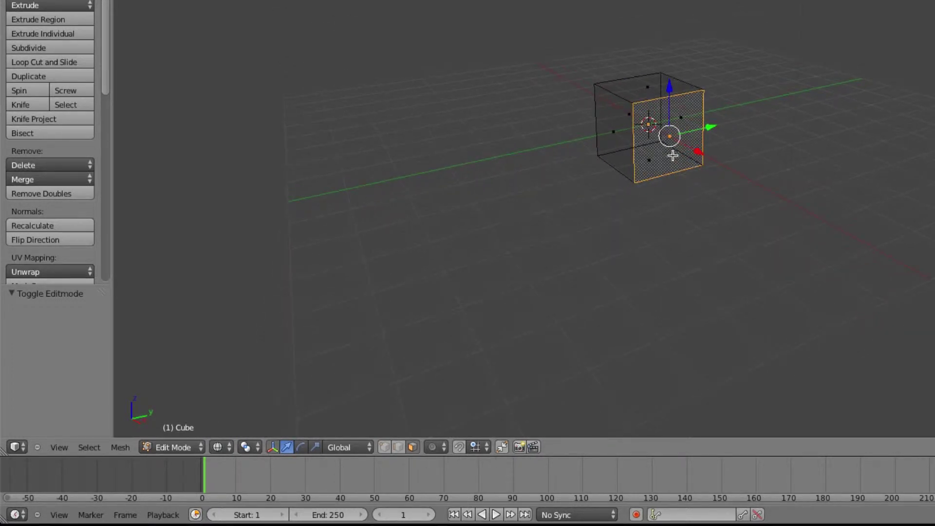
left_click(566, 135)
middle_click_drag(566, 135, 566, 148)
middle_click_drag(566, 202, 706, 171)
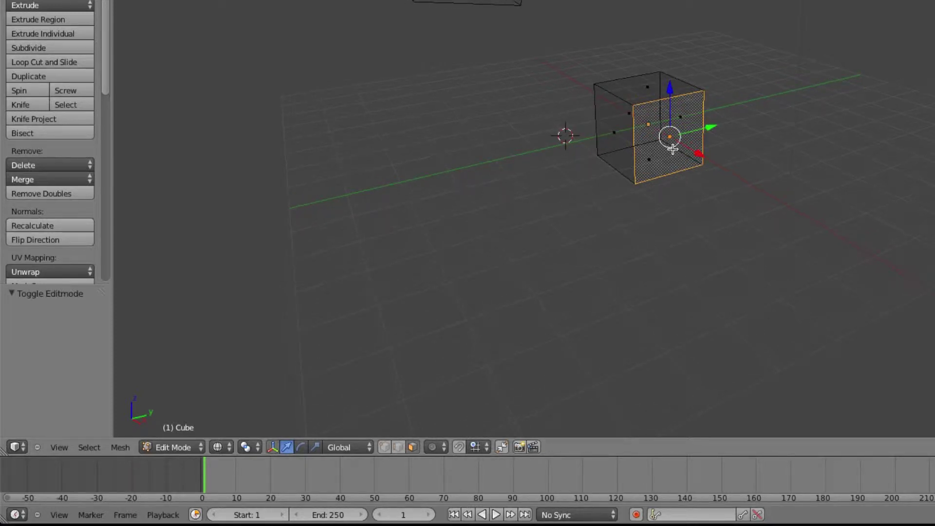
right_click(627, 119, "shift")
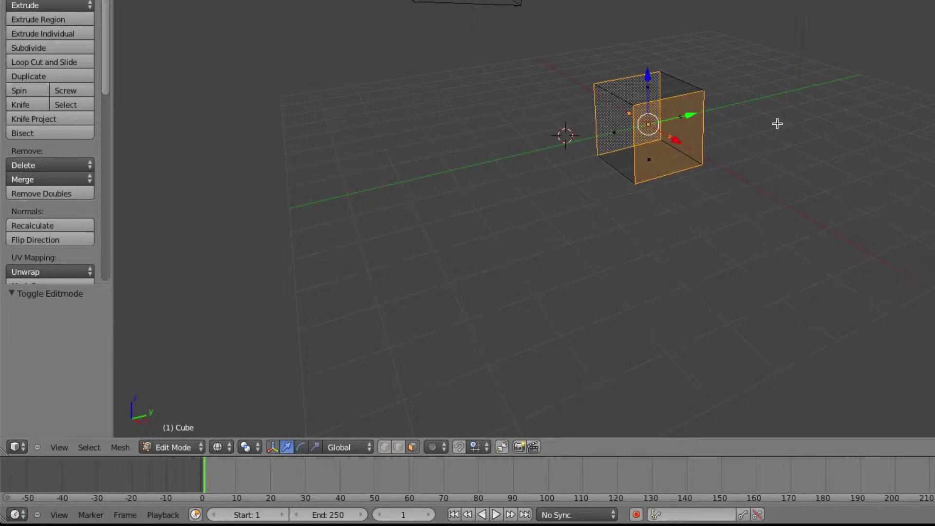
Scale the two selected faces along the global X axis to about 0.411, making the cube thinner
key("s")
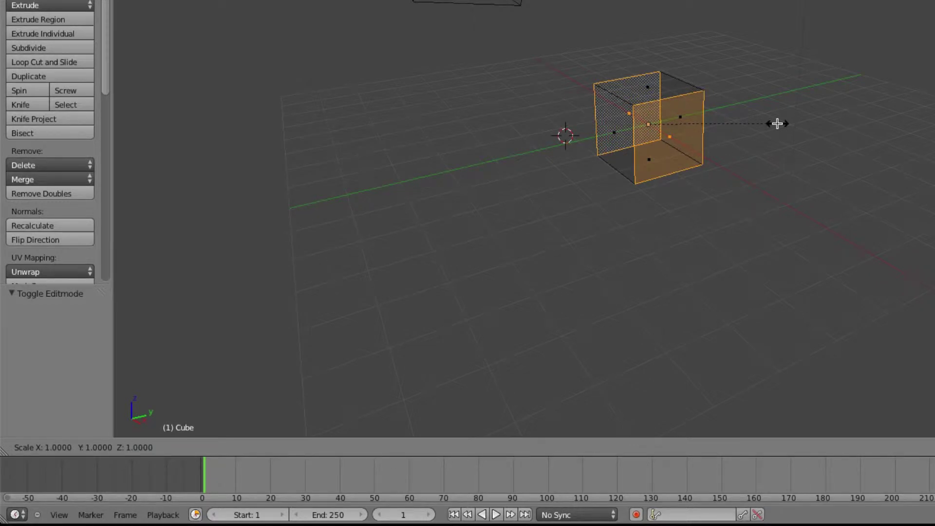
key("x")
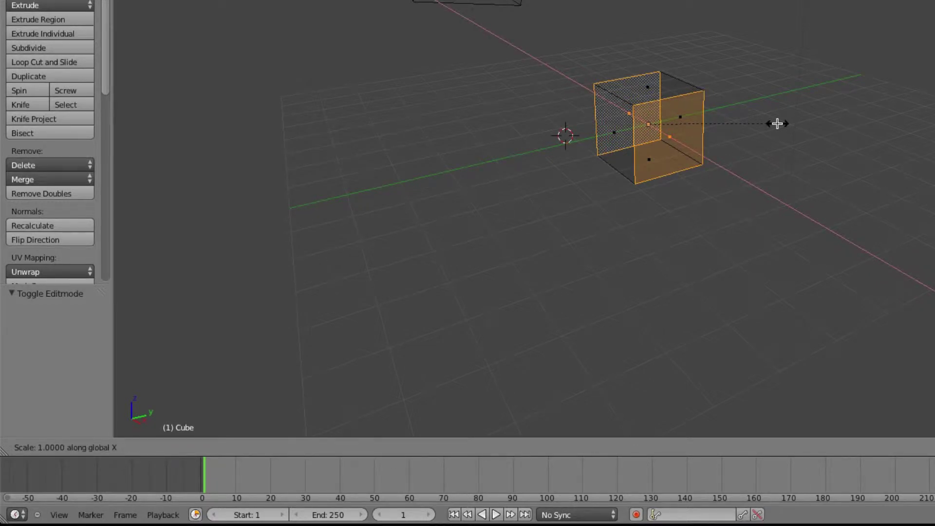
left_click(701, 118)
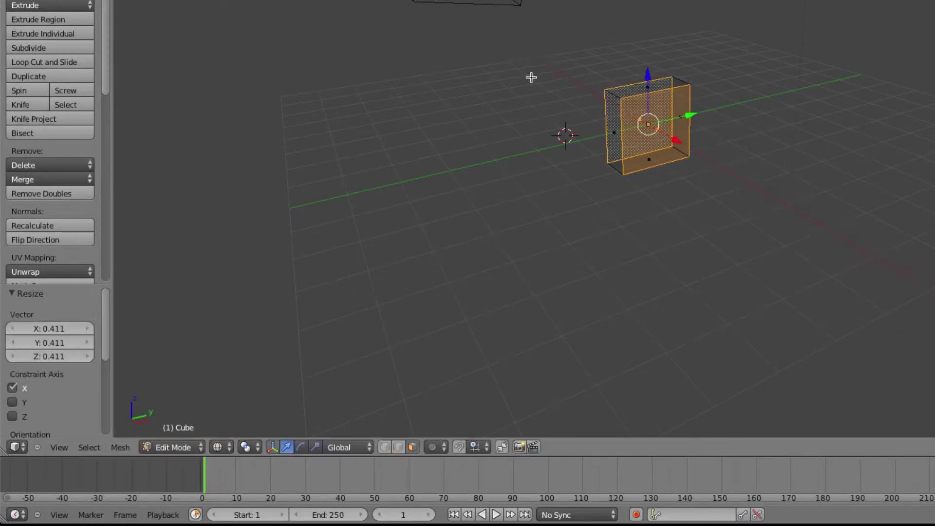
Return to Object Mode and rotate the flattened cube 45° in the view facing along the X axis
middle_click_drag(566, 77, 585, 82)
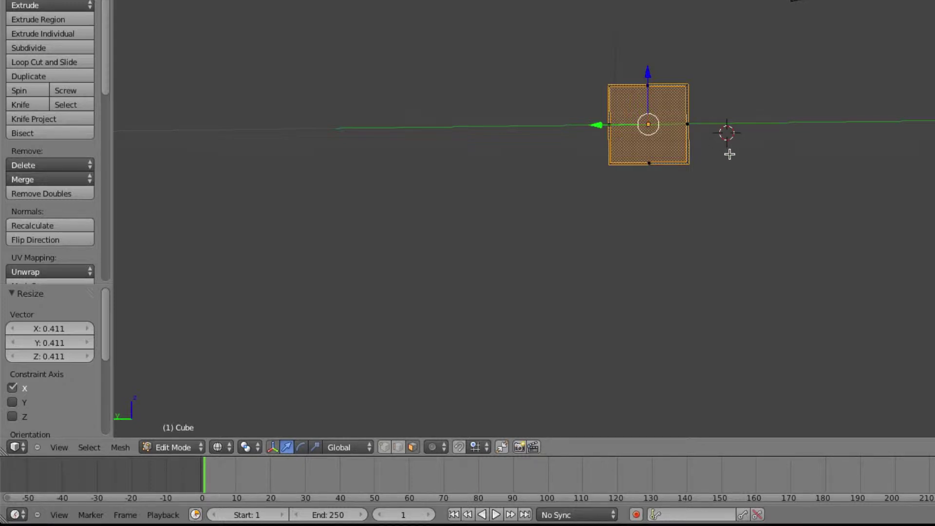
key("Tab")
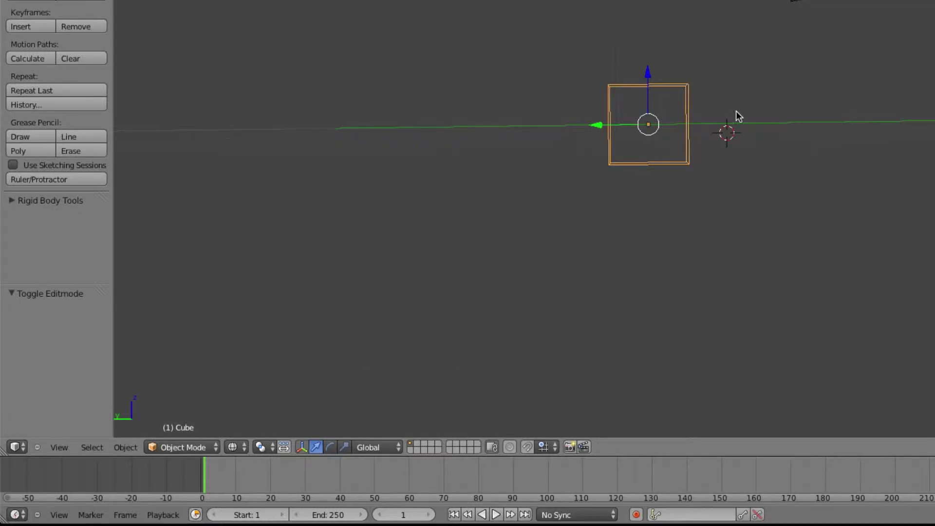
key("r")
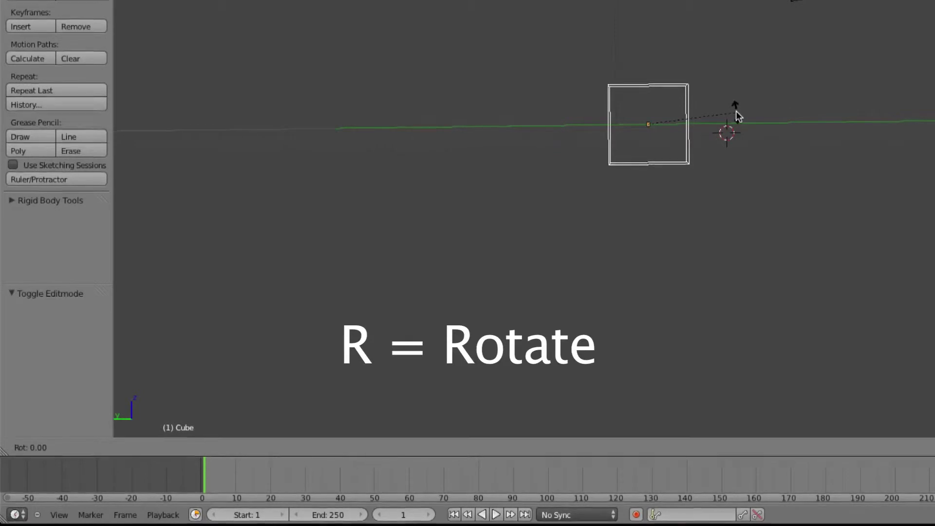
type("45")
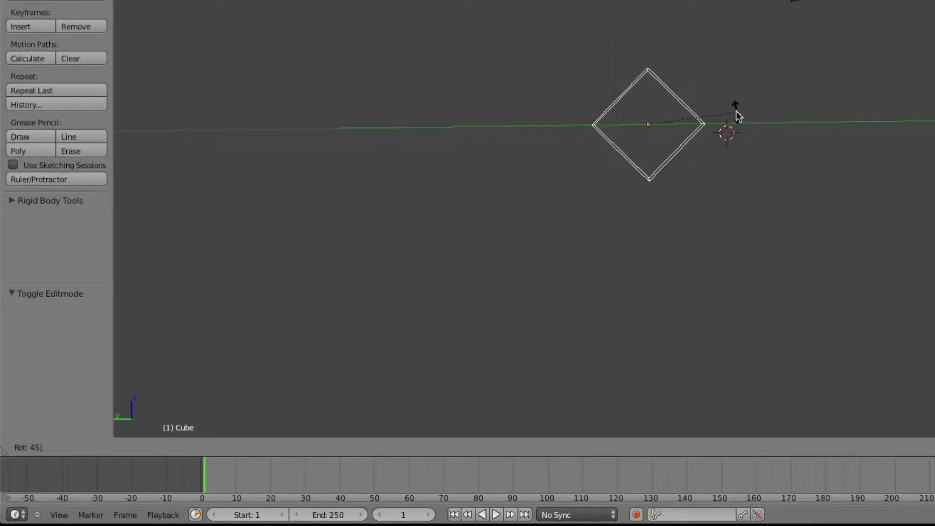
key("Return")
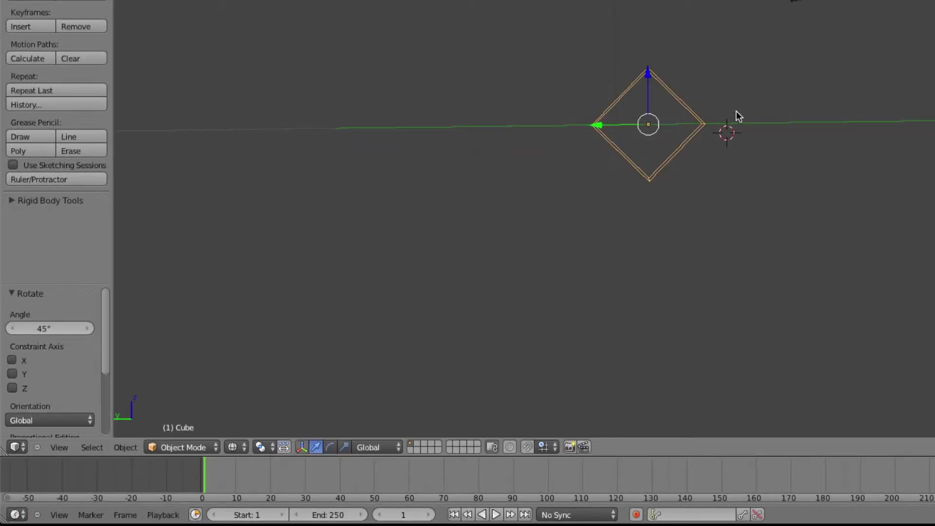
Examine the rotated wireframe block from above, below and around its sides
key("KP_8")
key("KP_8")
key("KP_8")
key("KP_8")
key("KP_8")
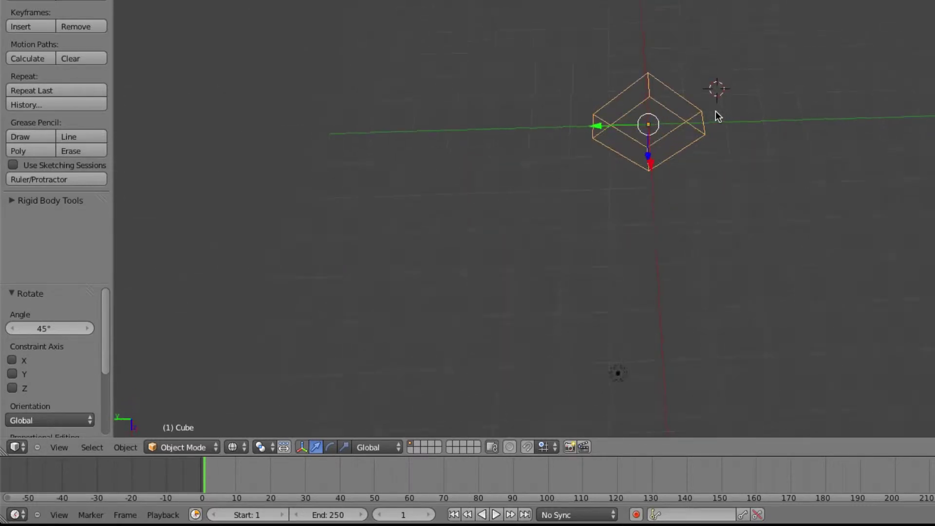
key("KP_8")
key("KP_8")
key("KP_8")
key("KP_8")
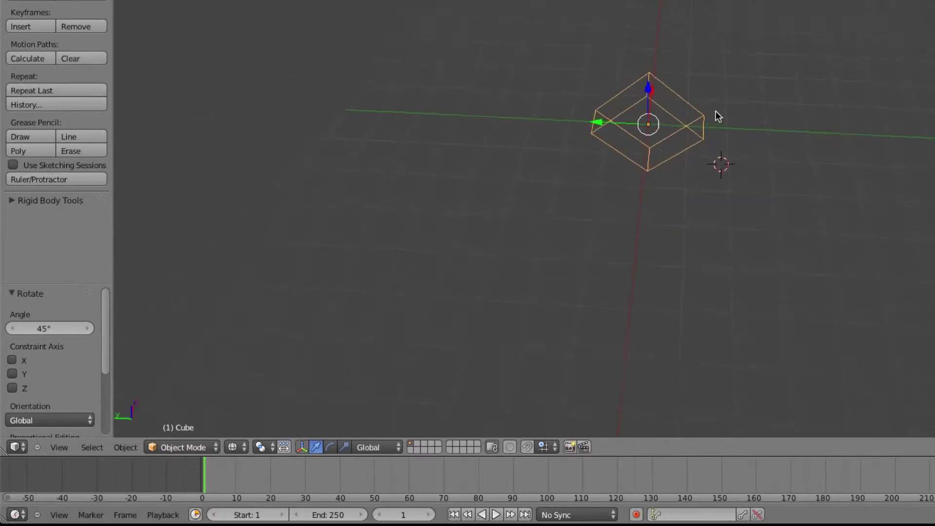
key("KP_6")
key("KP_6")
key("KP_6")
key("KP_6")
key("KP_6")
key("KP_6")
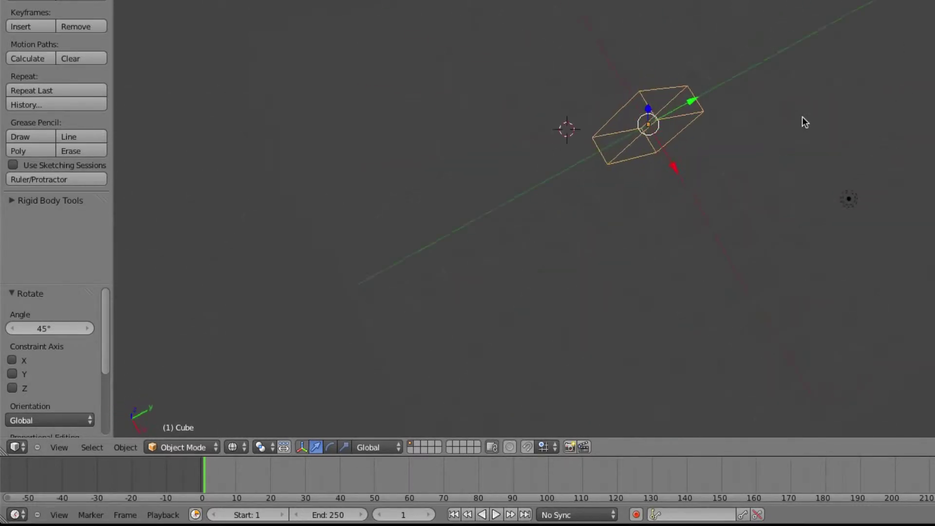
key("KP_8")
key("KP_8")
key("KP_8")
key("KP_8")
key("KP_8")
key("KP_8")
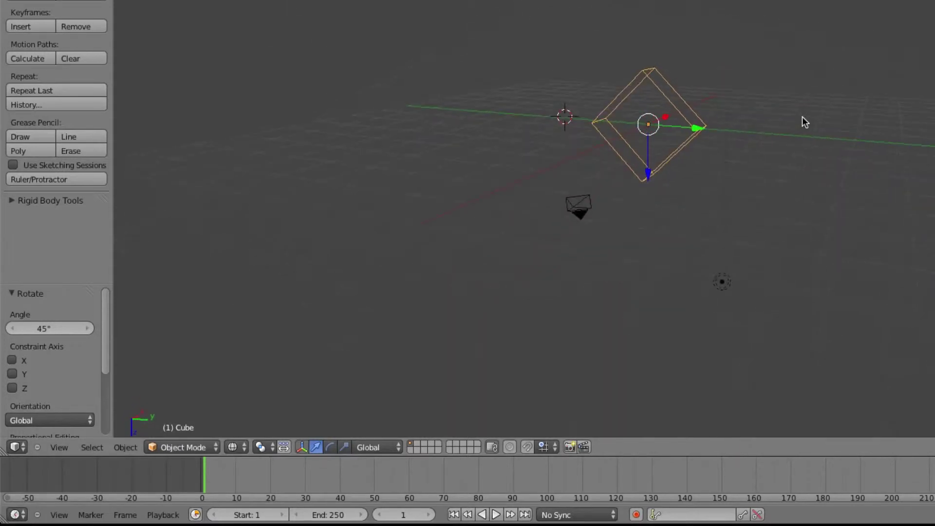
key("KP_6")
key("KP_6")
key("KP_6")
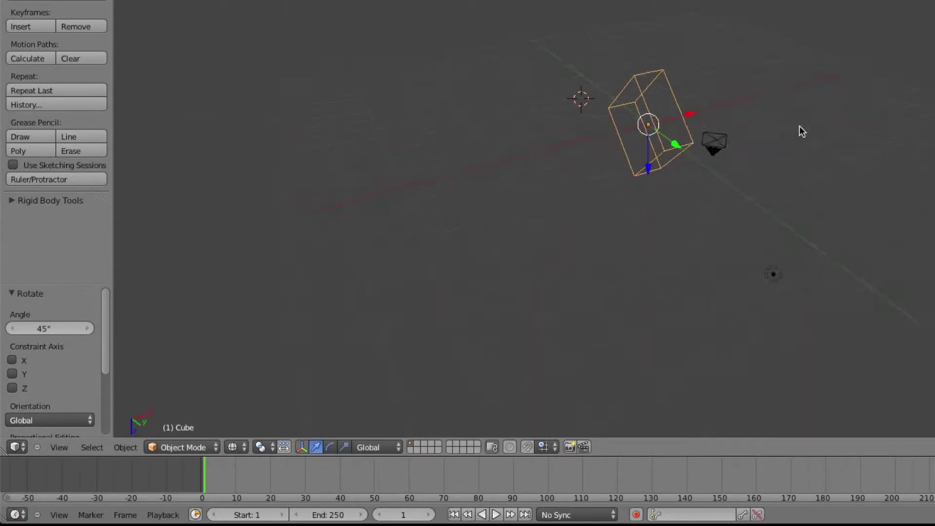
key("KP_6")
key("KP_6")
key("KP_6")
key("KP_6")
key("KP_6")
key("KP_6")
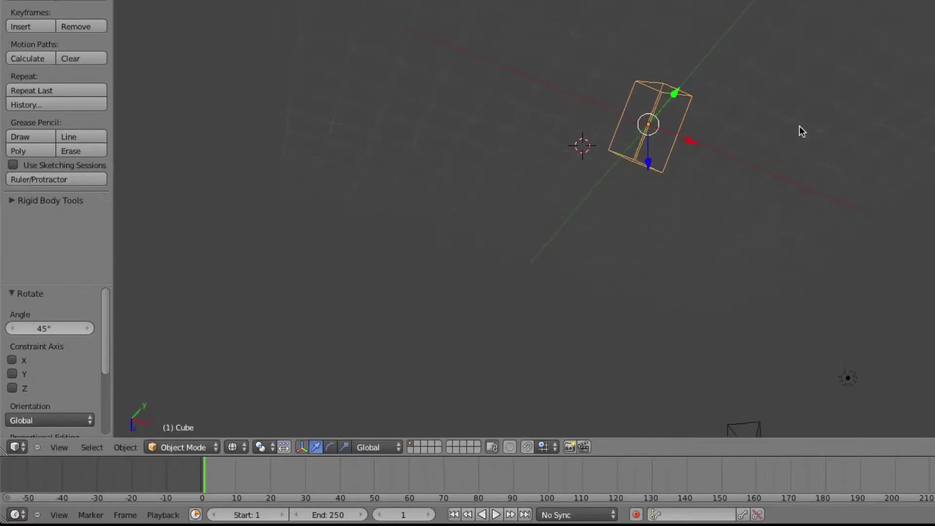
key("KP_2")
key("KP_2")
key("KP_2")
key("KP_2")
key("KP_2")
key("KP_2")
key("KP_2")
key("KP_2")
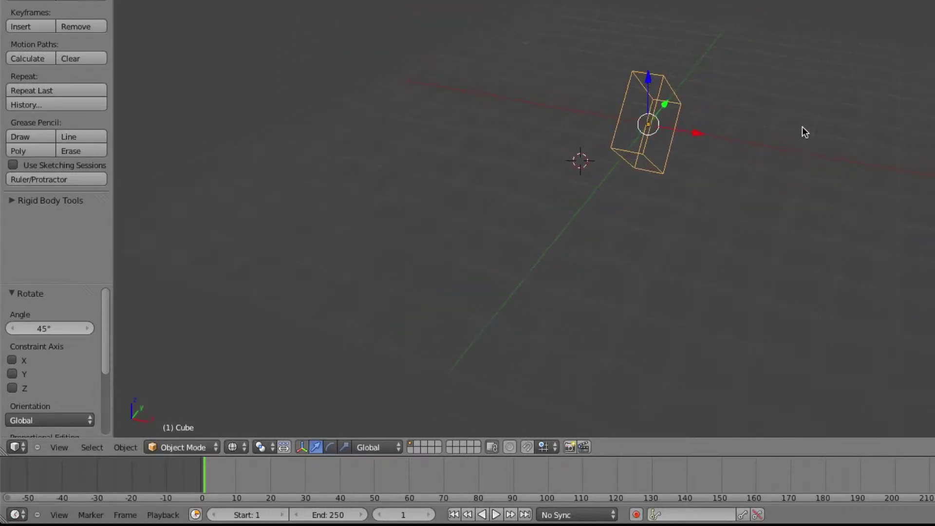
key("KP_2")
key("KP_2")
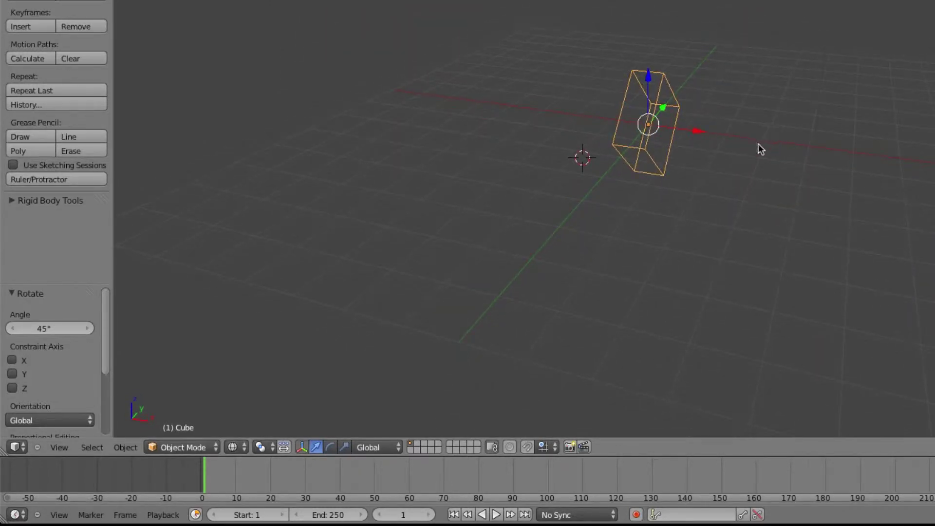
Set the viewport shading to Solid and examine the shaded block from several sides
left_click(232, 447)
left_click(258, 404)
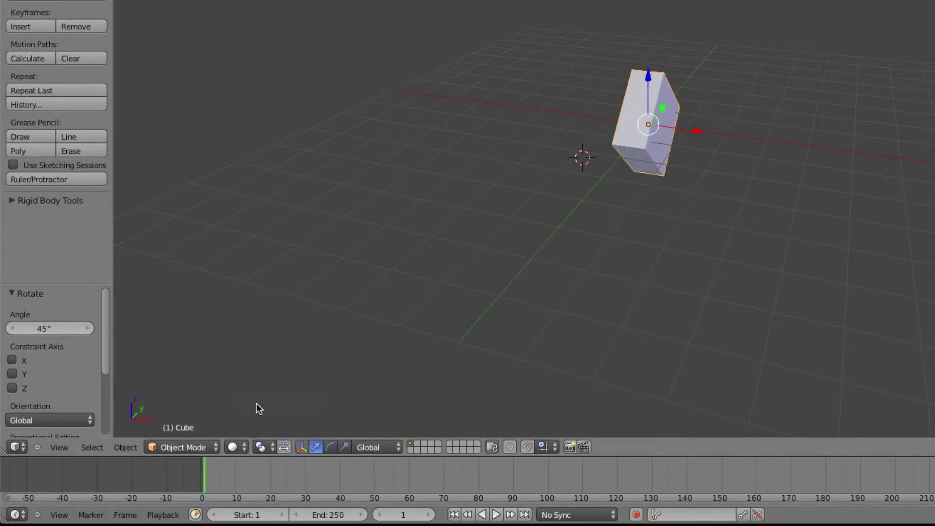
key("KP_4")
key("KP_4")
key("KP_4")
key("KP_4")
key("KP_4")
key("KP_4")
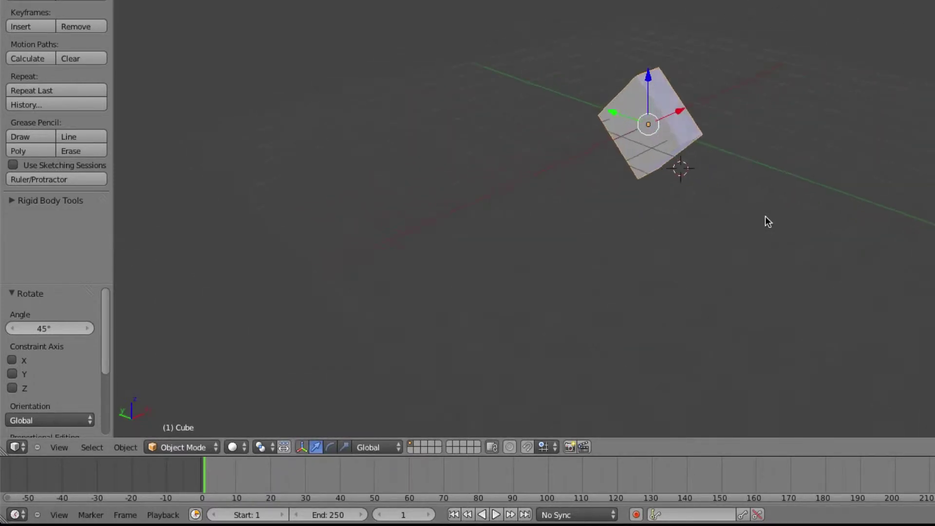
key("KP_4")
key("KP_4")
key("KP_4")
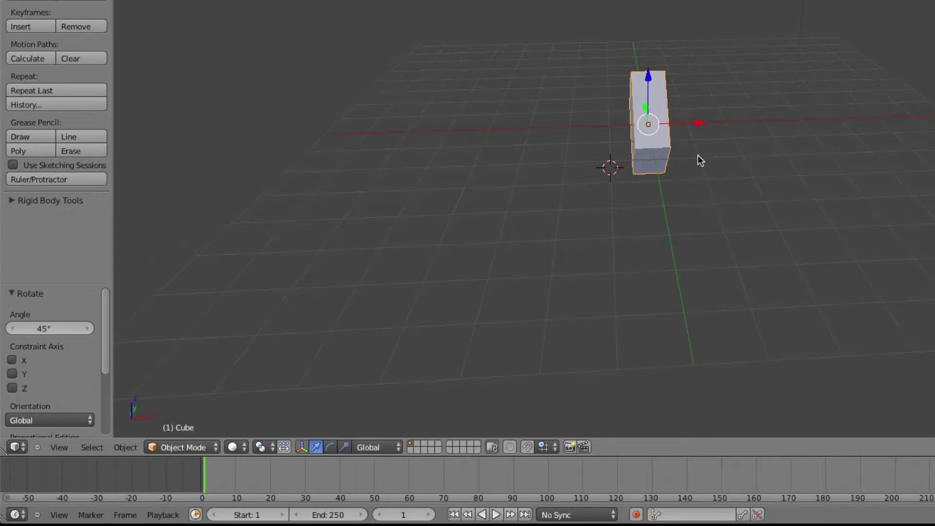
key("KP_4")
key("KP_4")
key("KP_4")
key("KP_4")
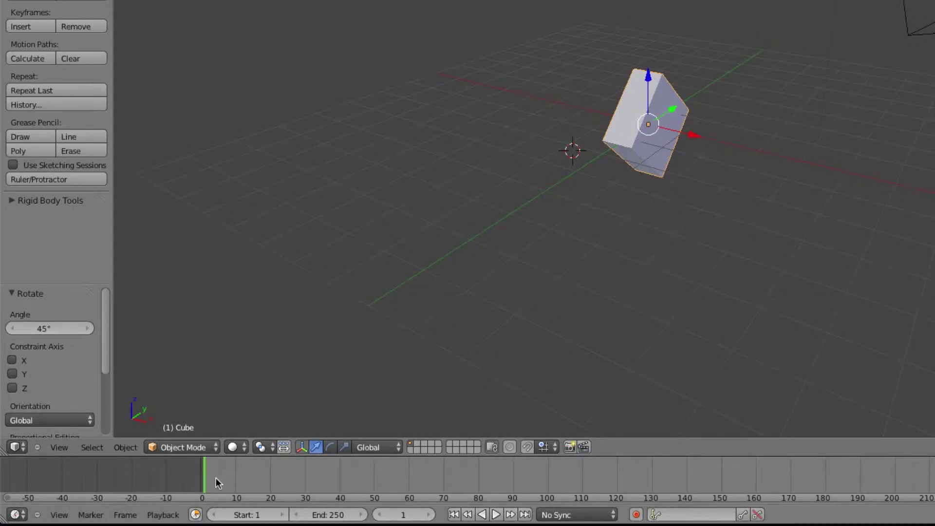
Set the current frame to 1 and insert a LocRot keyframe for the block
mouse_move(212, 473)
left_mouse_down()
mouse_move(222, 471)
mouse_move(204, 473)
mouse_move(262, 475)
mouse_move(199, 475)
left_mouse_up()
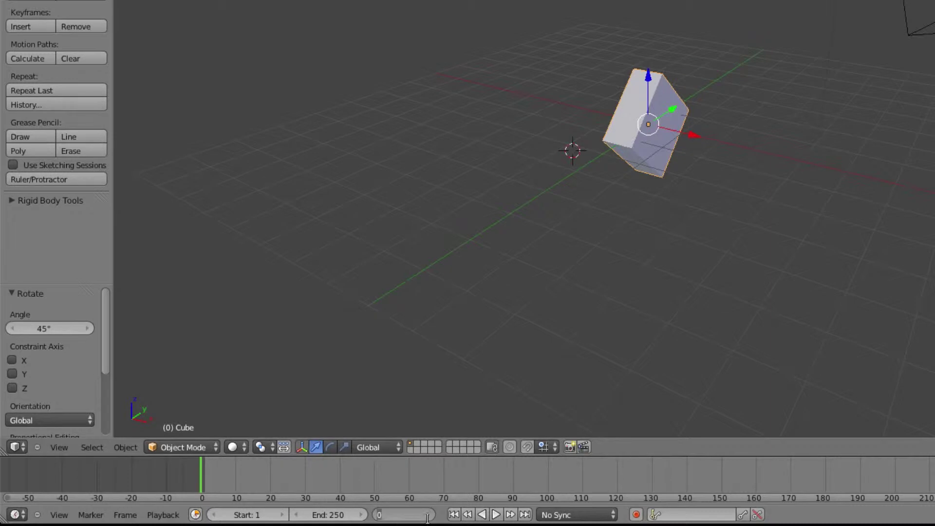
key("Return")
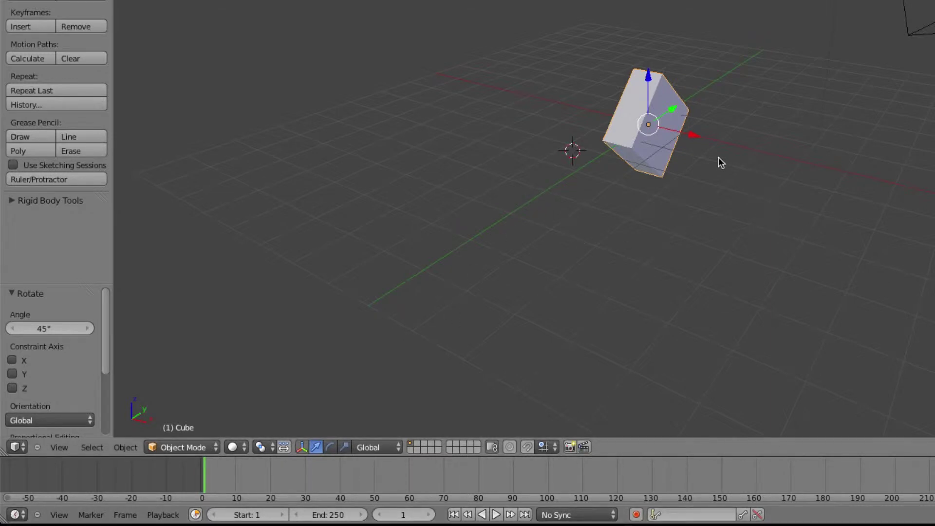
key("i")
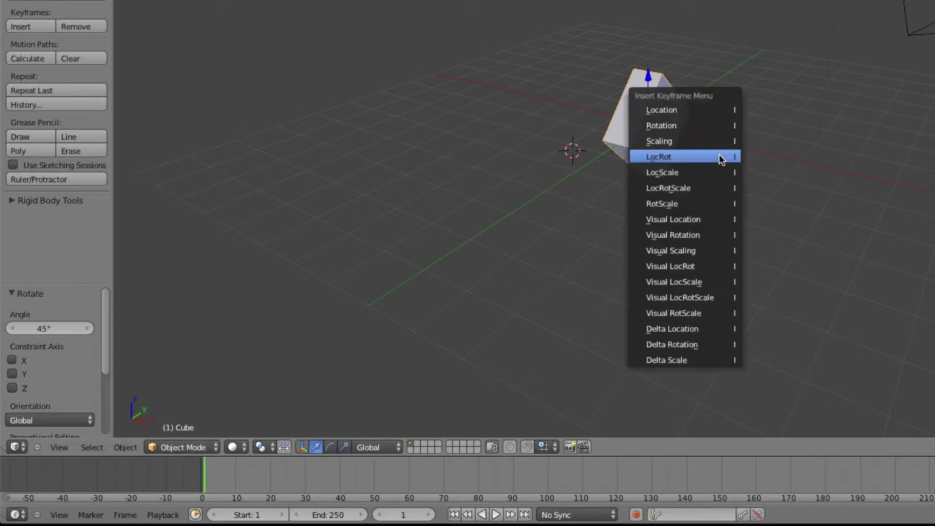
left_click(720, 158)
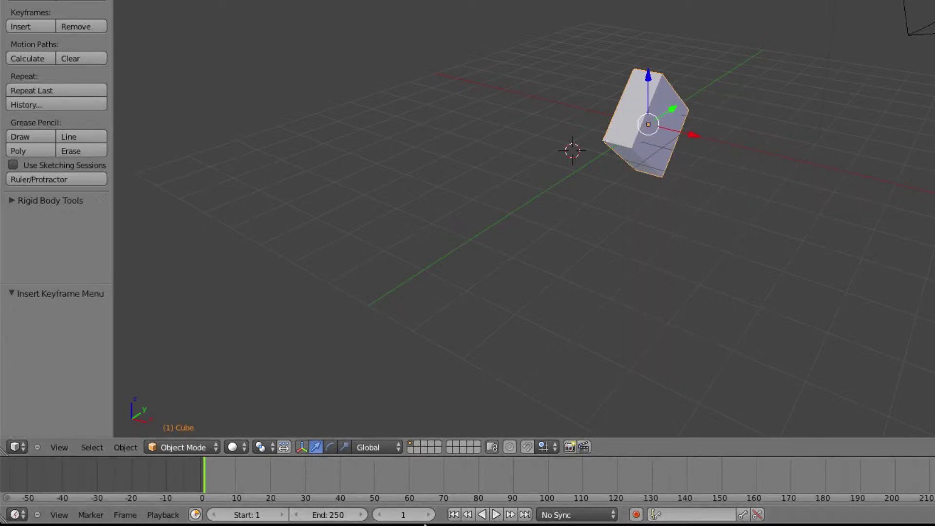
Set the current frame to 250 and insert a LocRot keyframe for the block
left_click(402, 515)
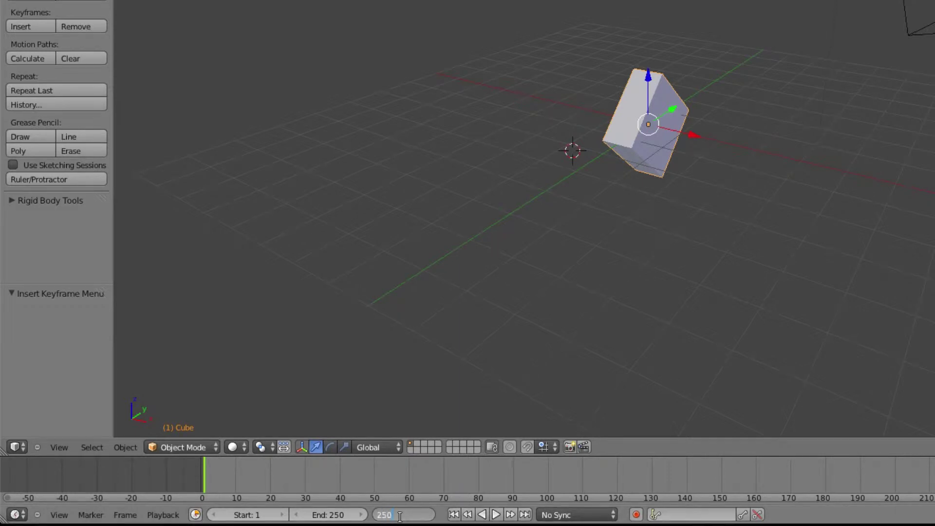
type("250")
key("Return")
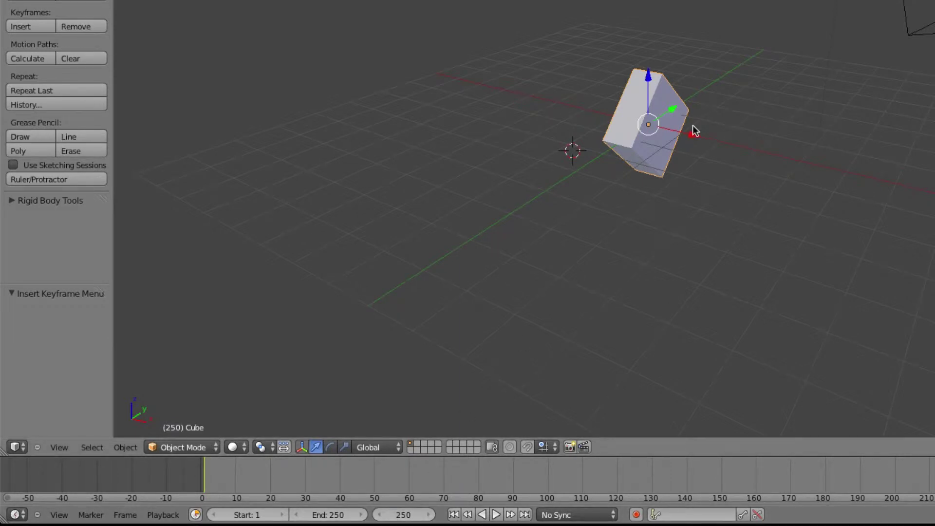
key("i")
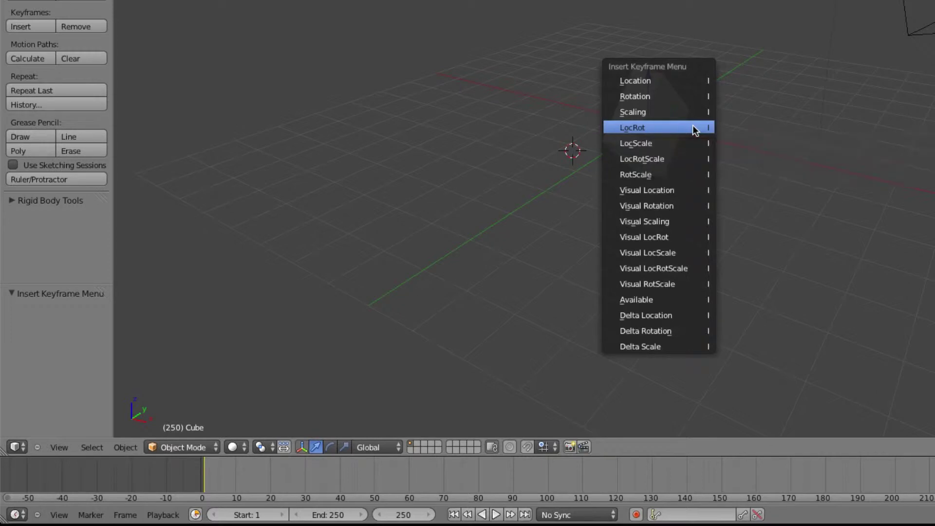
left_click(693, 129)
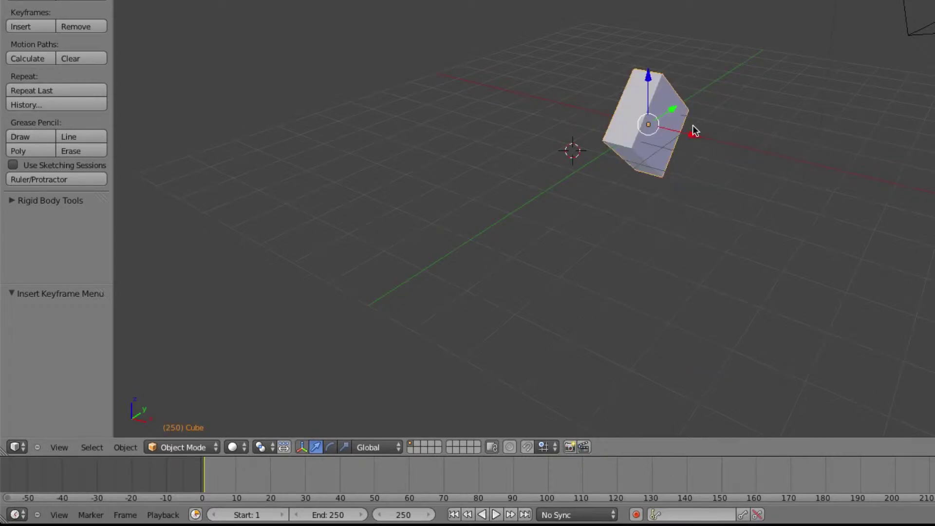
Rotate the block about 1432° around the global Z axis and insert a LocRot keyframe at frame 250
key("r")
key("z")
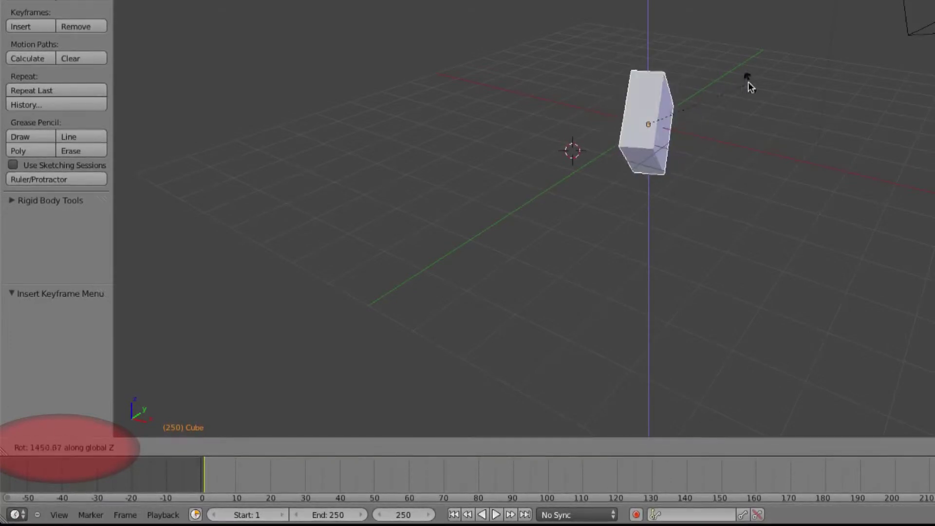
left_click(705, 130)
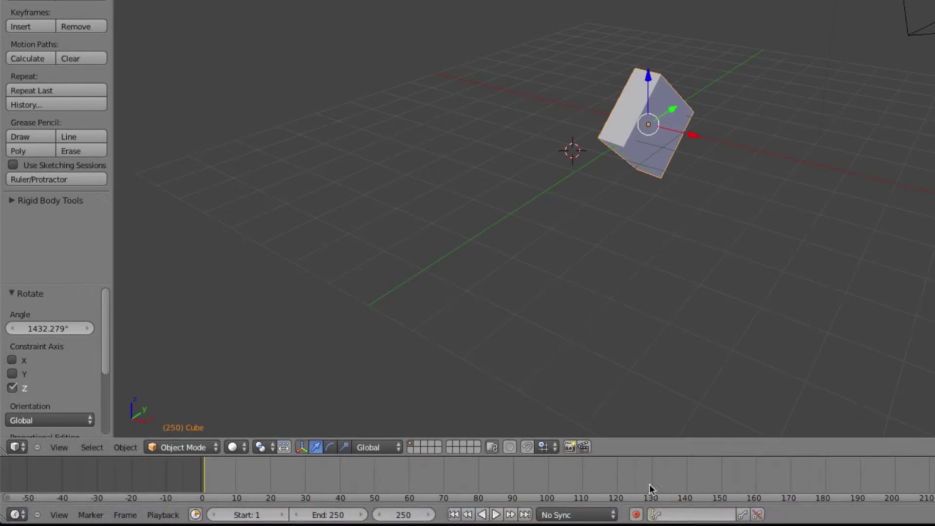
key("i")
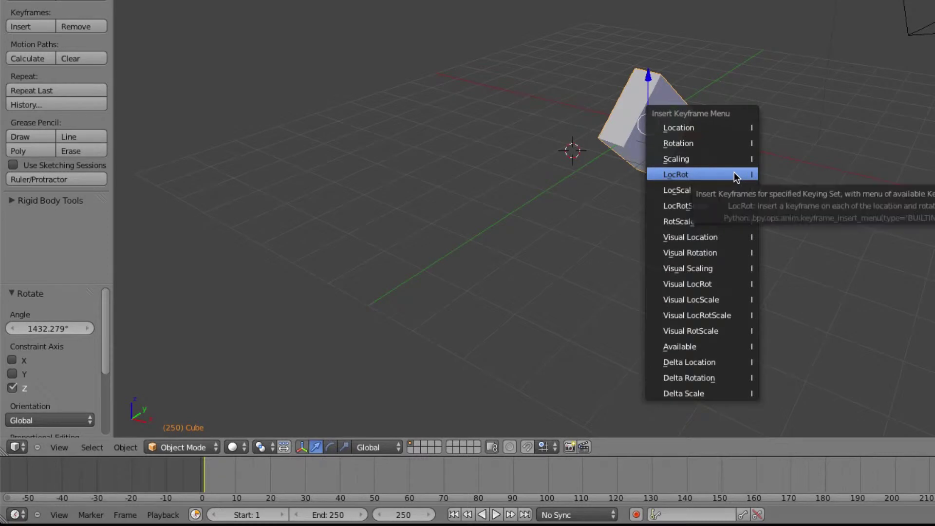
left_click(735, 175)
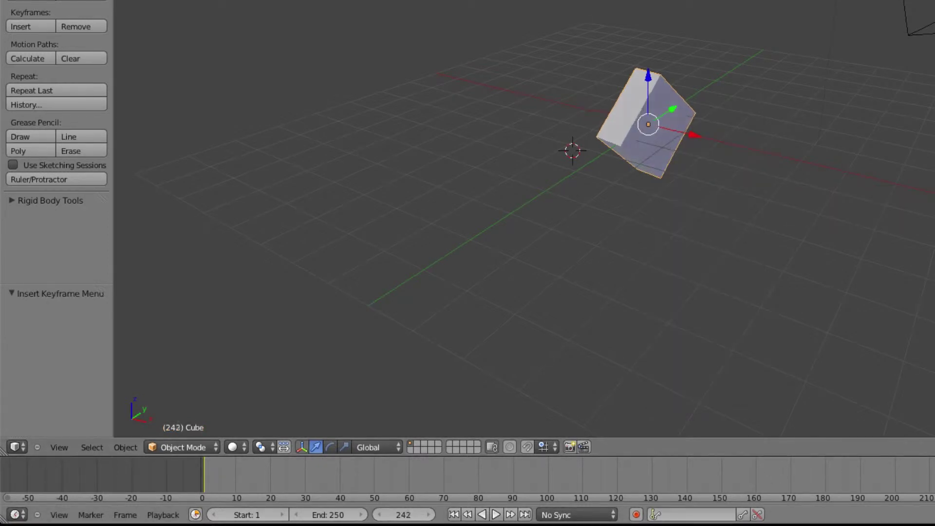
Scrub the timeline back to the start and play the block's spin animation to review it
left_click_drag(914, 473, 202, 462)
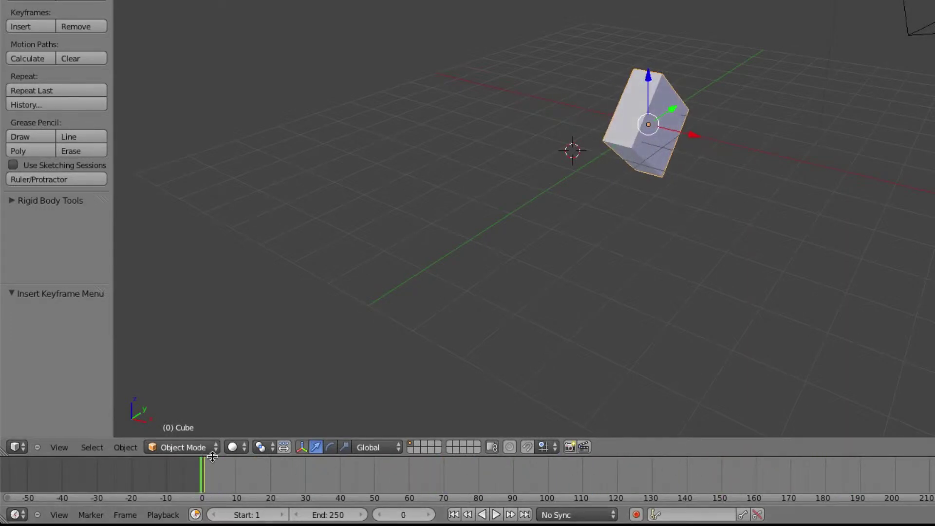
key("space")
left_click(223, 468)
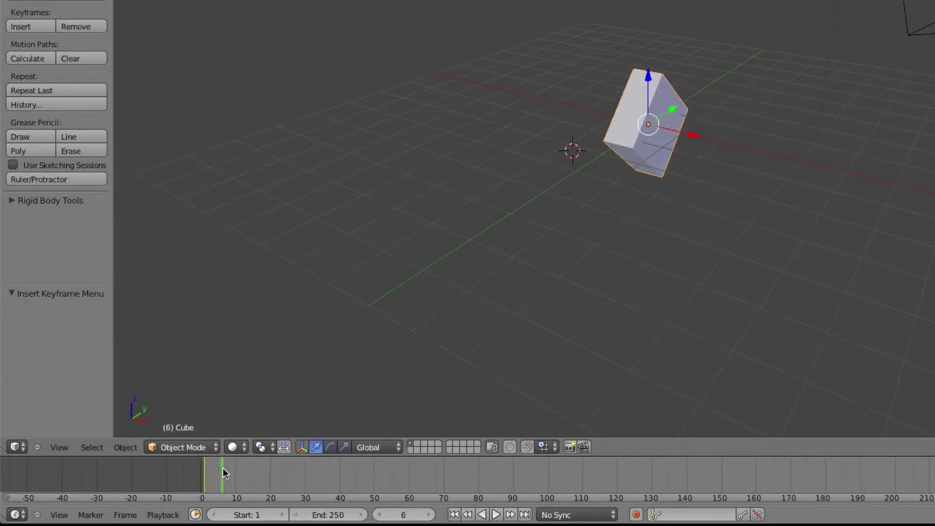
key("space")
key("Escape")
left_click_drag(221, 464, 206, 464)
left_click(496, 515)
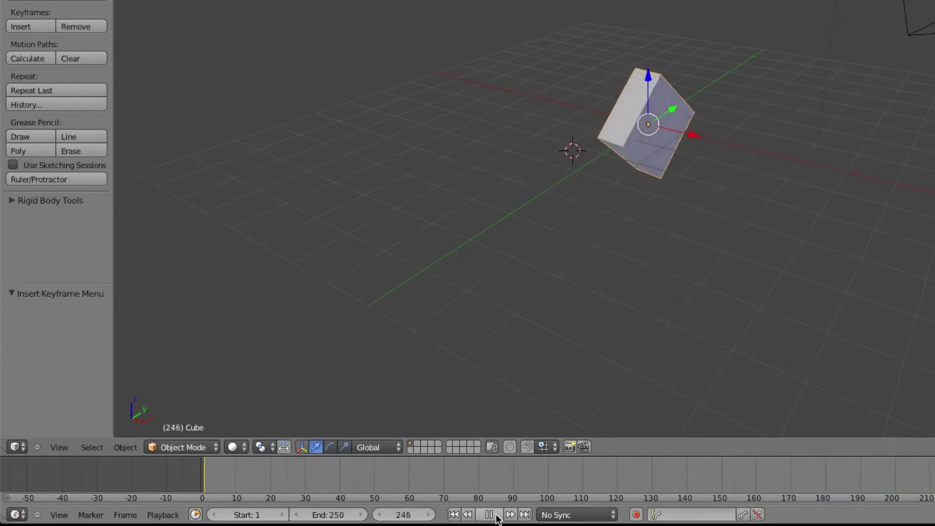
Stop the spin animation and enter Edit Mode on the block
left_click(493, 514)
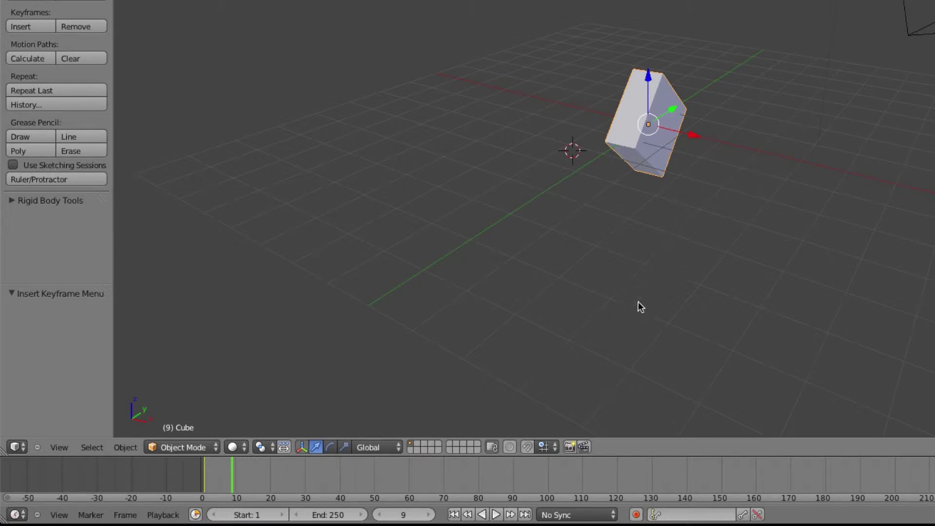
middle_click_drag(784, 199, 735, 199)
middle_click_drag(674, 180, 728, 146)
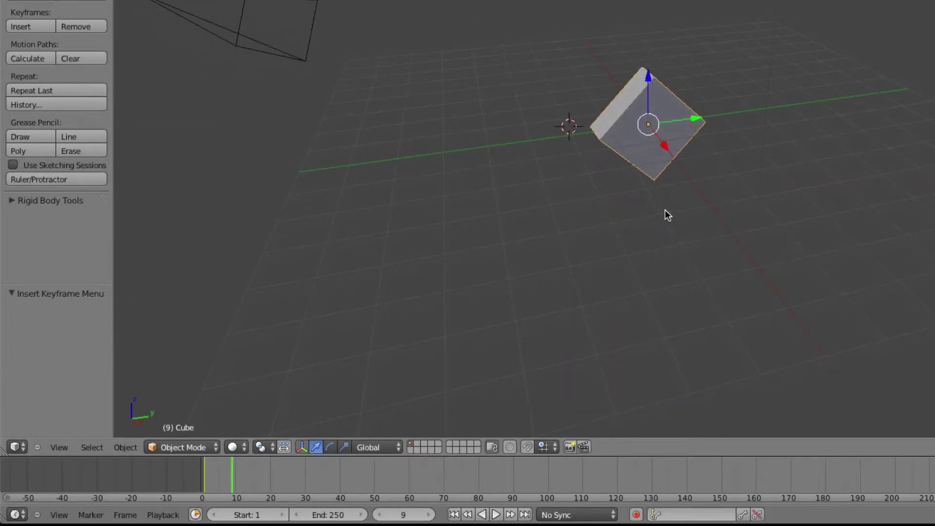
key("Tab")
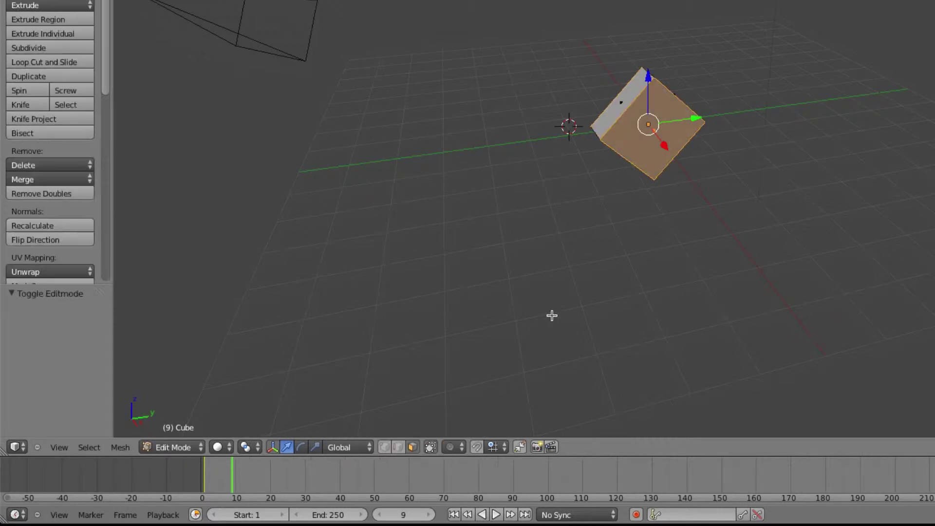
Clear the mesh selection and select only the block's large square front face
key("a")
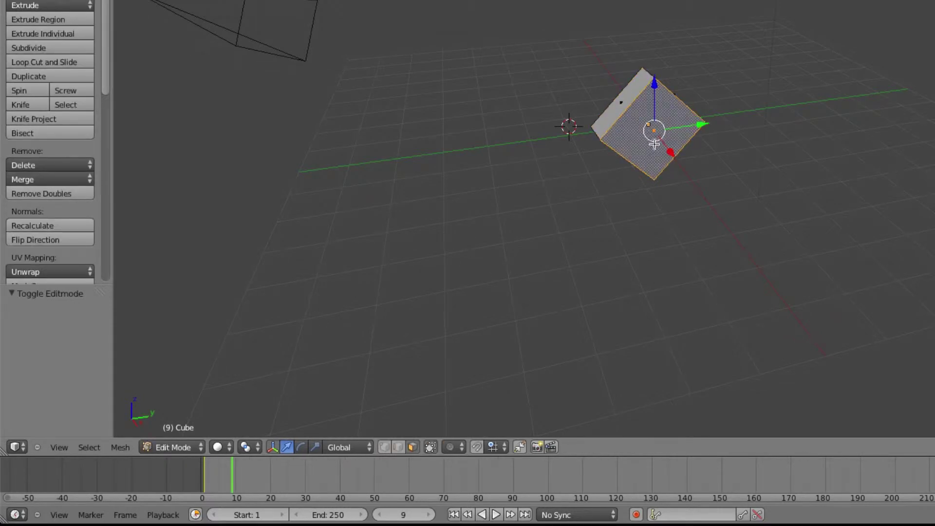
mouse_move(655, 146)
middle_mouse_down()
mouse_move(628, 147)
mouse_move(639, 146)
middle_mouse_up()
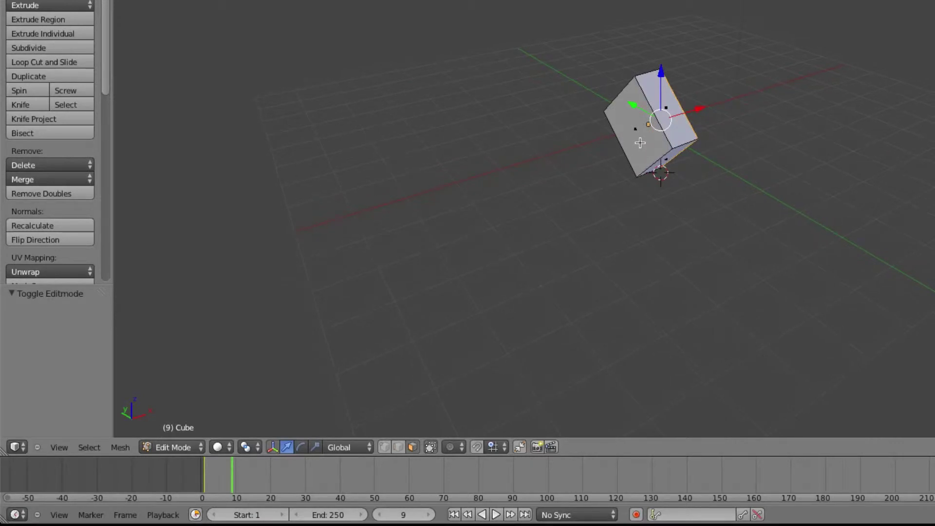
right_click(635, 128)
key("KP_6")
key("KP_6")
key("KP_6")
key("KP_6")
key("KP_6")
key("KP_6")
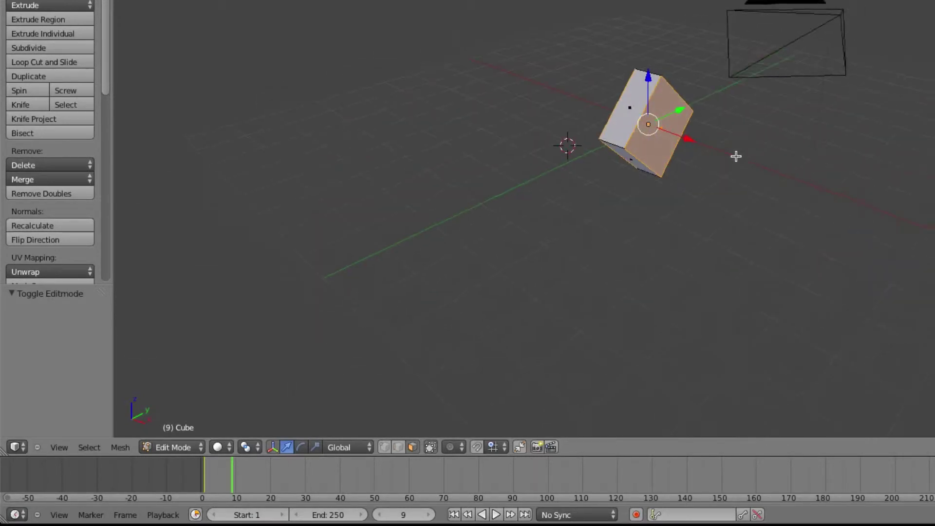
key("KP_6")
key("KP_6")
key("KP_6")
key("KP_6")
key("KP_6")
key("KP_6")
key("KP_6")
key("KP_6")
key("KP_6")
key("KP_6")
key("KP_6")
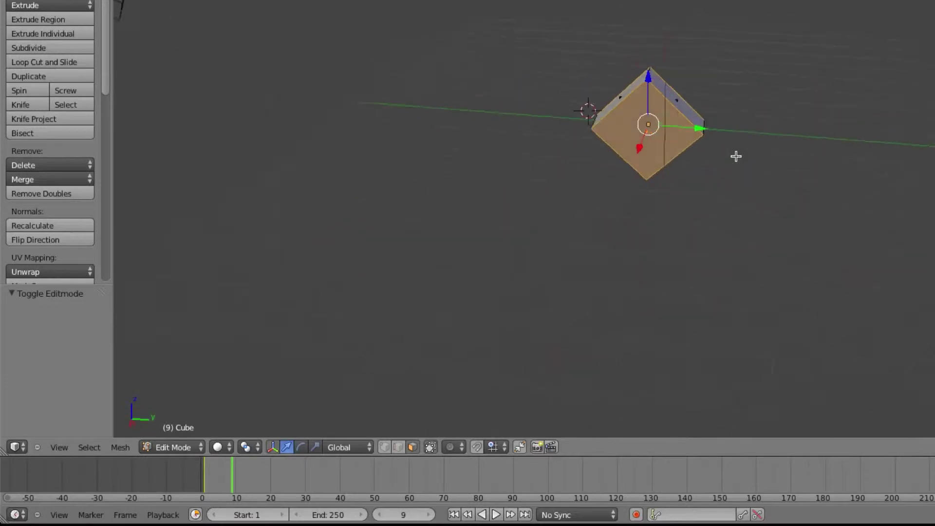
key("KP_6")
key("KP_6")
key("KP_6")
key("KP_6")
key("KP_6")
key("KP_6")
key("KP_6")
key("KP_6")
key("KP_6")
key("KP_6")
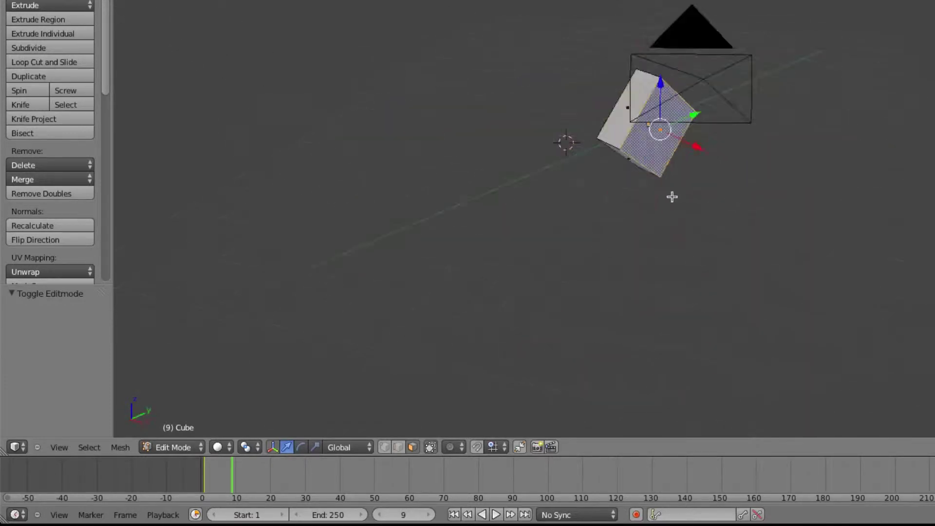
key("KP_6")
key("KP_6")
key("KP_6")
key("KP_6")
key("KP_6")
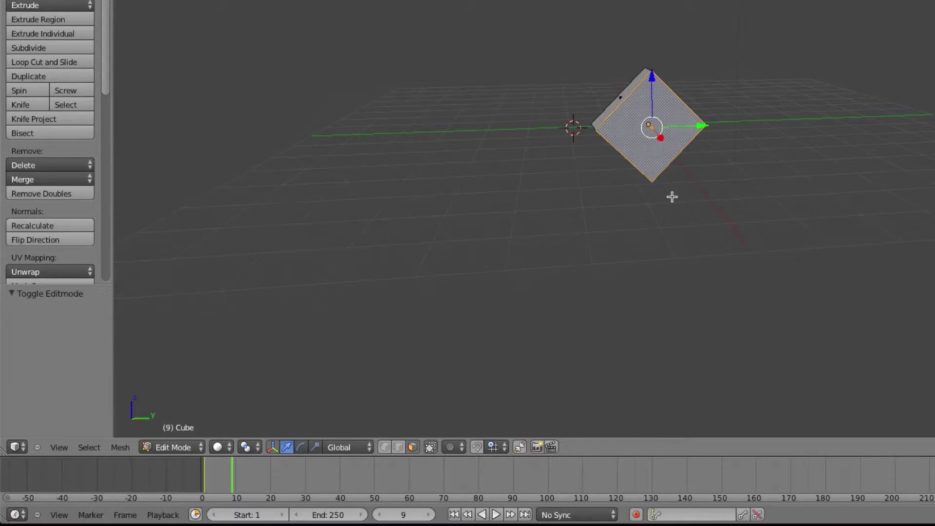
Unwrap the selected front face with Cube Projection and switch to the UV Editing screen layout
key("u")
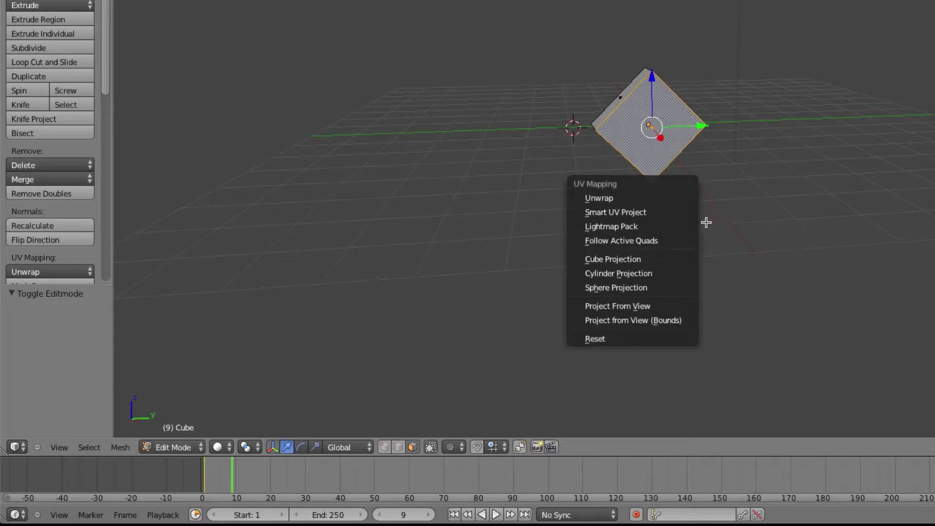
left_click(664, 263)
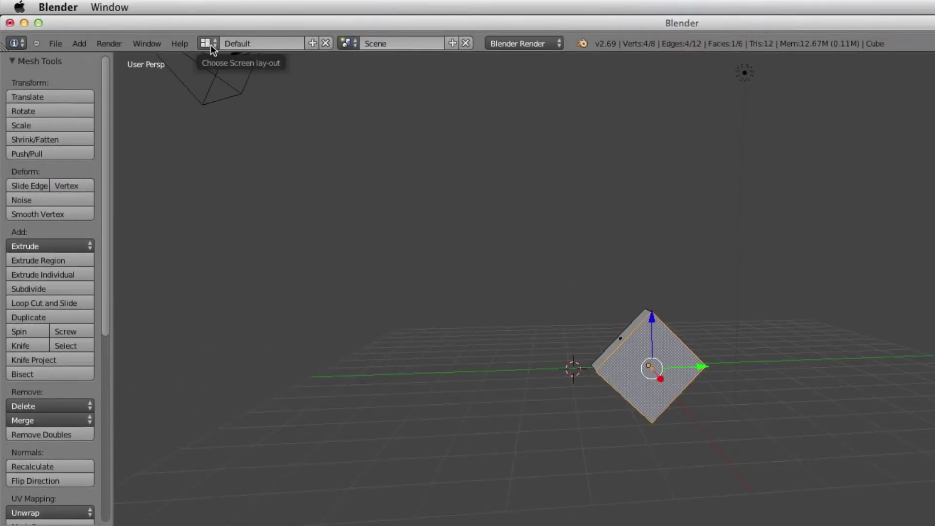
left_click(212, 45)
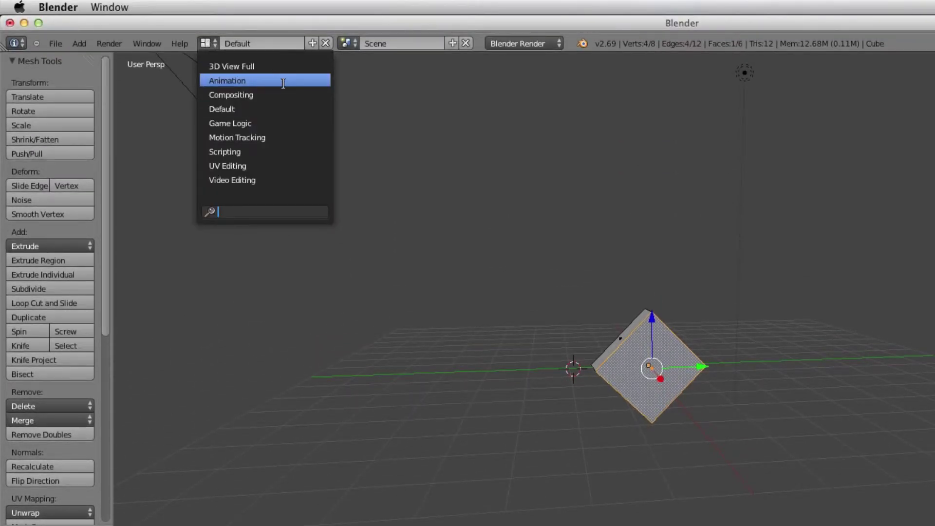
left_click(291, 165)
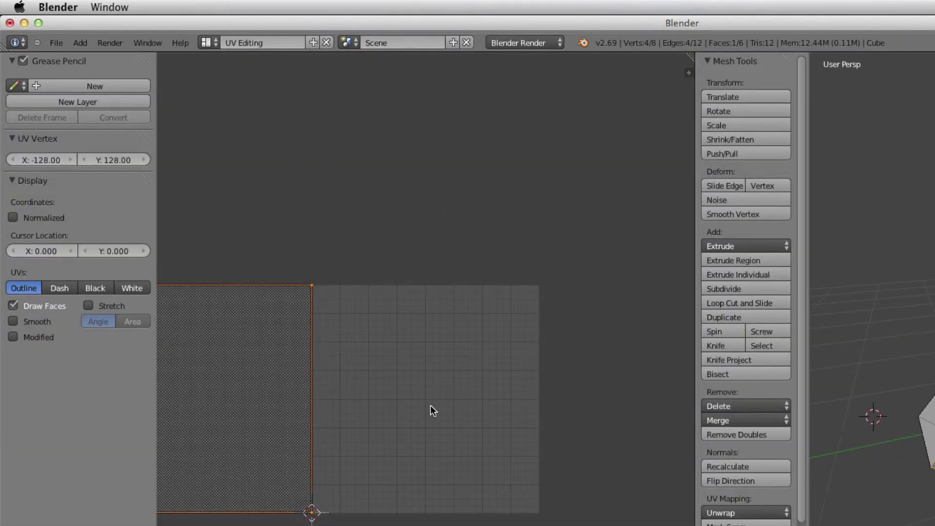
scroll(433, 408, "left", 5)
left_click(316, 386)
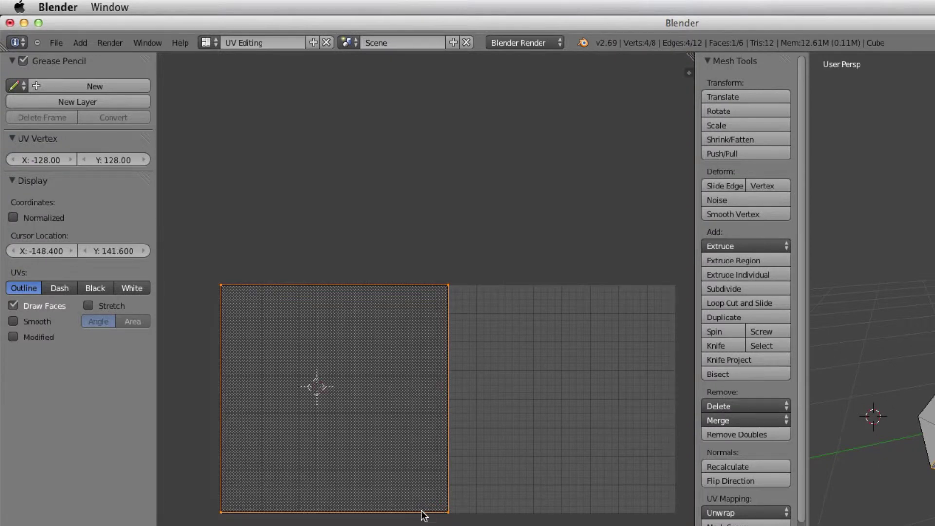
right_click(388, 467)
key("g")
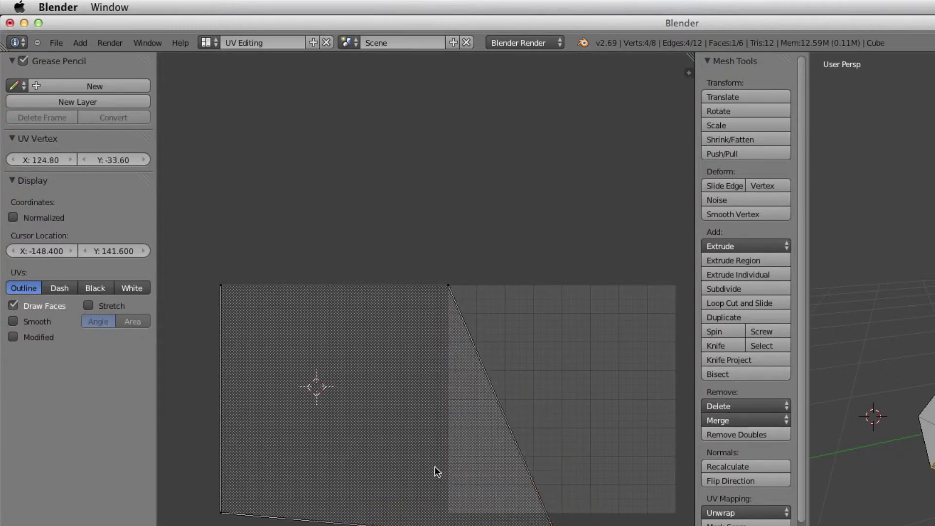
right_click(349, 453)
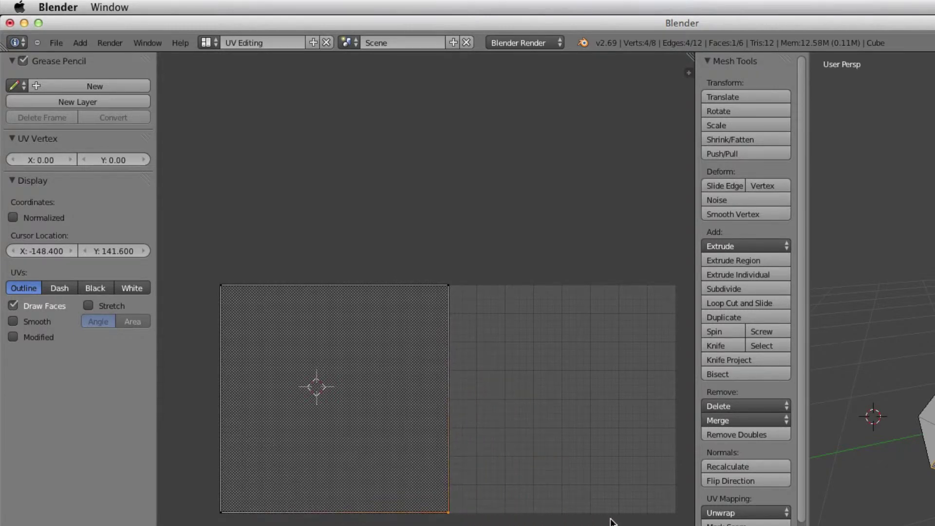
left_click(609, 469)
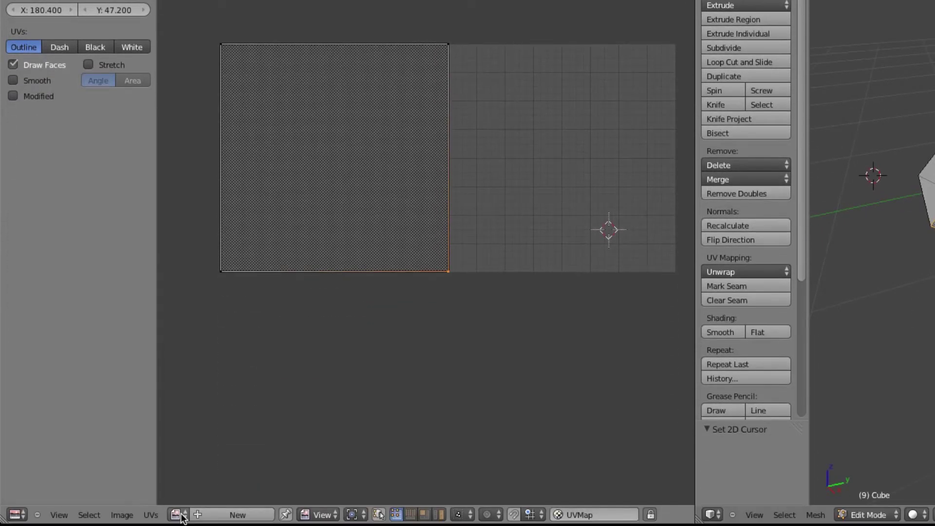
Open FRont Face.png from the Capture folder as the image for the selected front face
left_click(176, 525)
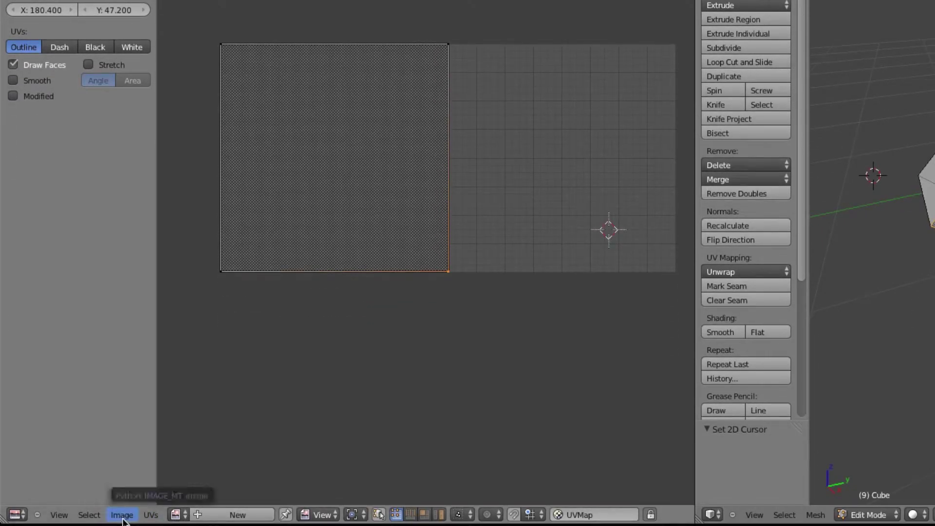
left_click(122, 517)
left_click(160, 483)
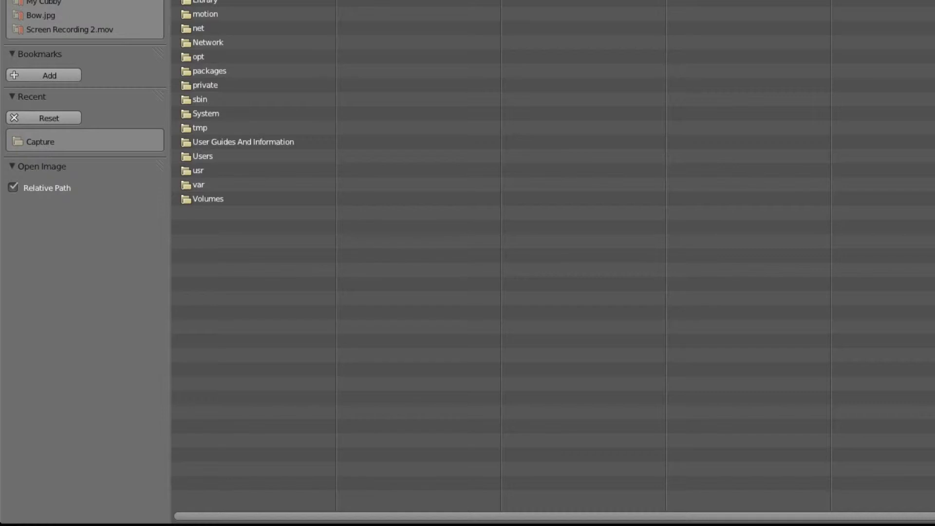
left_click(44, 0)
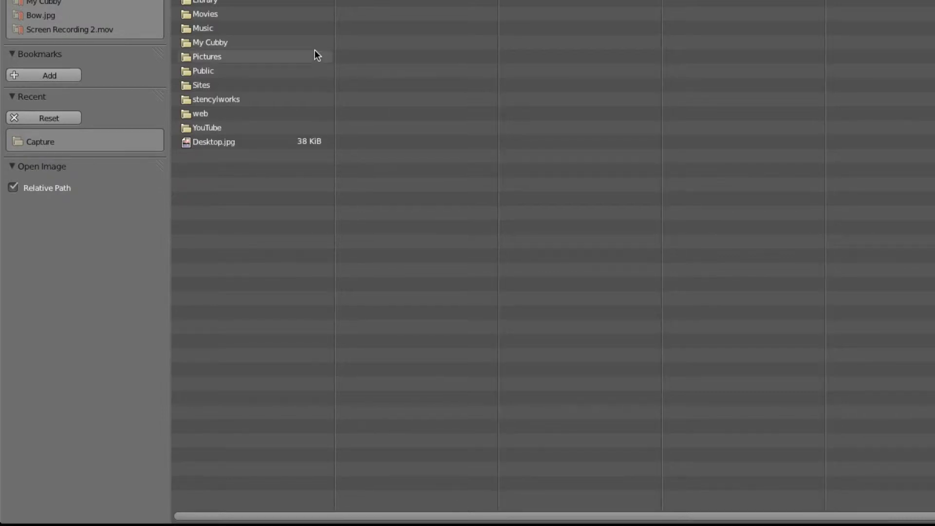
left_click(231, 129)
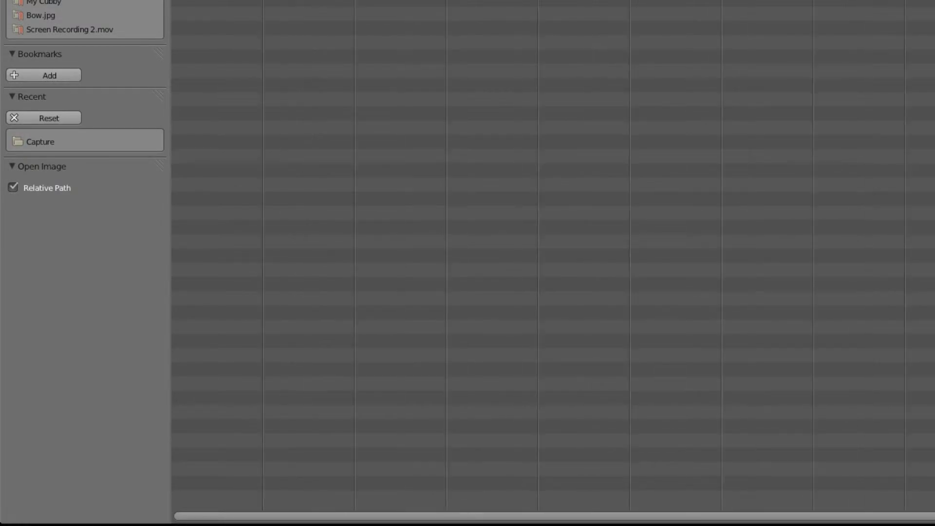
left_click(40, 142)
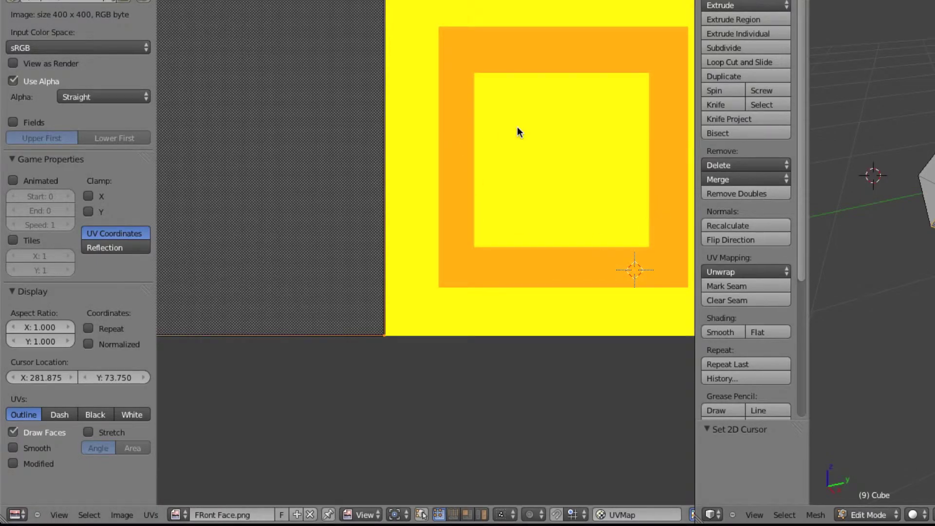
Examine how the front face's UV square lies relative to the FRont Face.png image
scroll(450, 237, "down", 2, "shift")
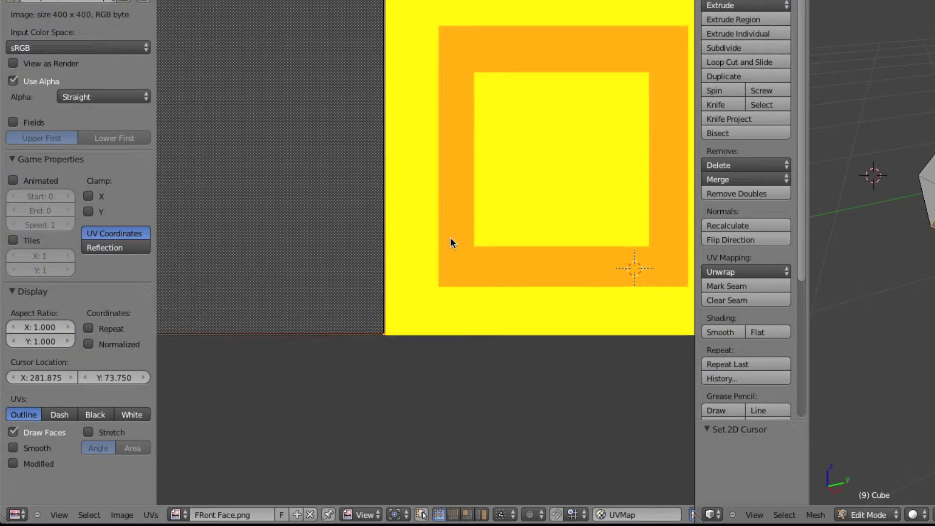
scroll(450, 238, "down", 2, "shift")
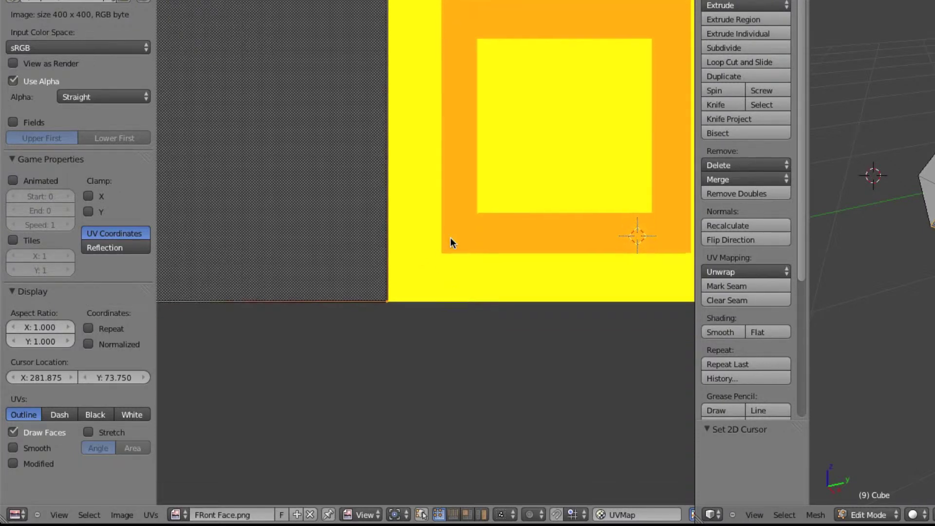
scroll(450, 237, "up", 5)
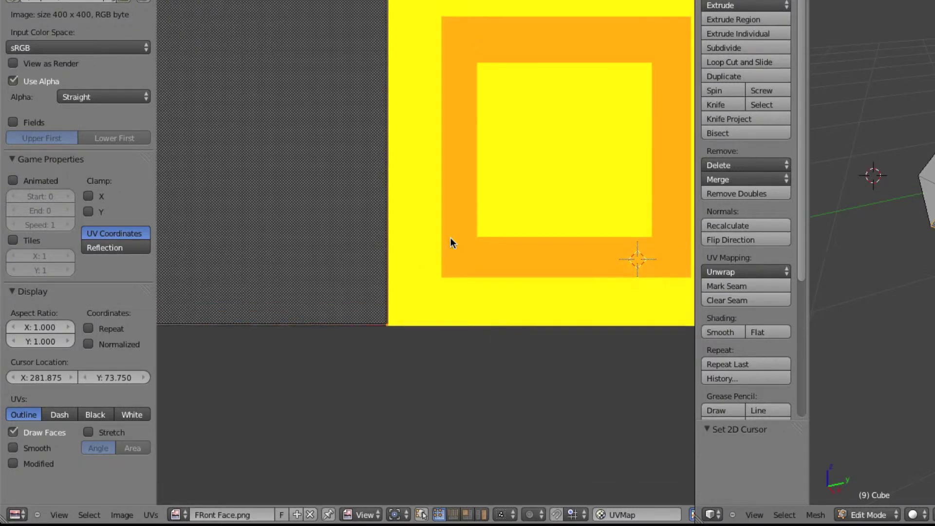
scroll(448, 237, "left", 10)
scroll(458, 239, "right", 8)
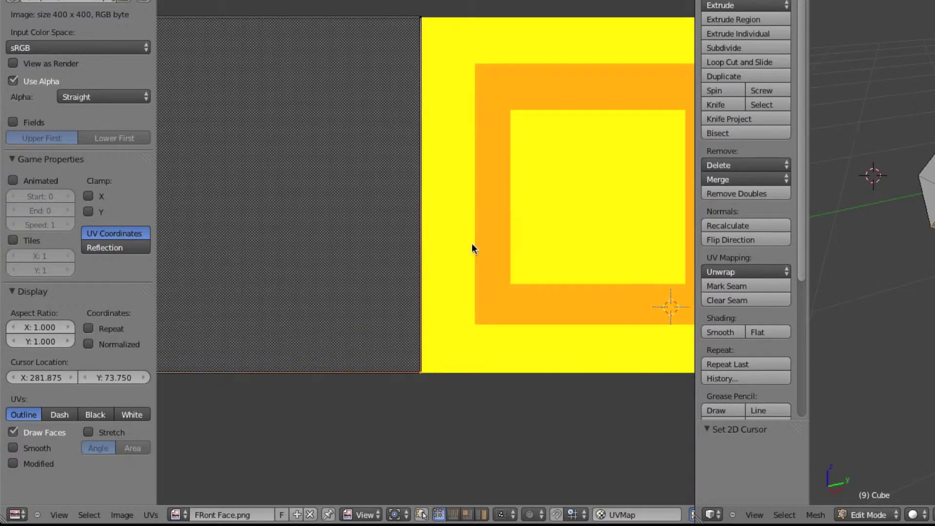
scroll(457, 239, "left", 7)
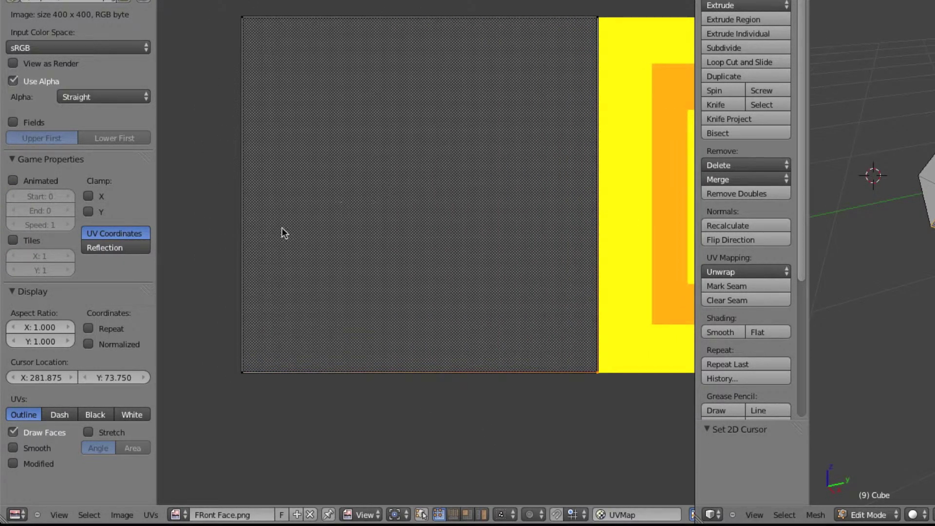
scroll(318, 221, "right", 8)
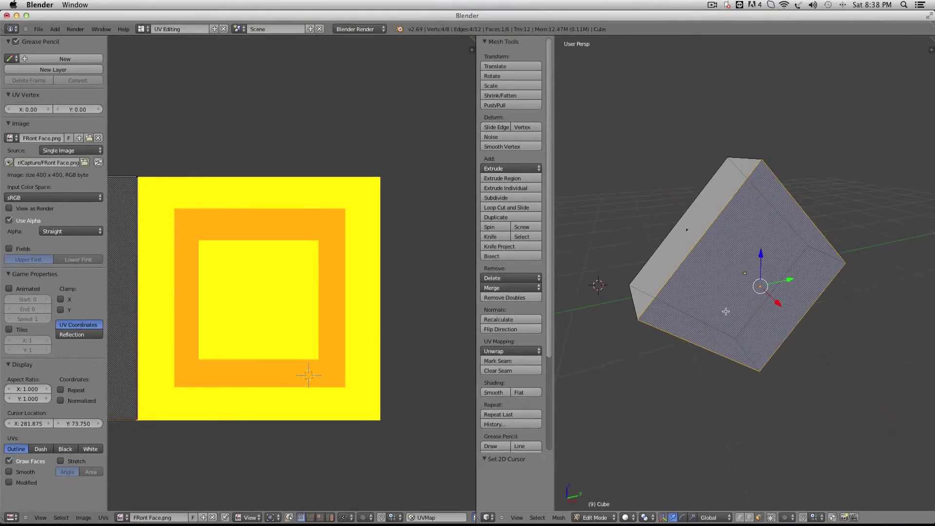
Select the block's opposite large square face and assign the existing FRont Face.png image to it
scroll(723, 315, "left", 3)
scroll(724, 314, "right", 3)
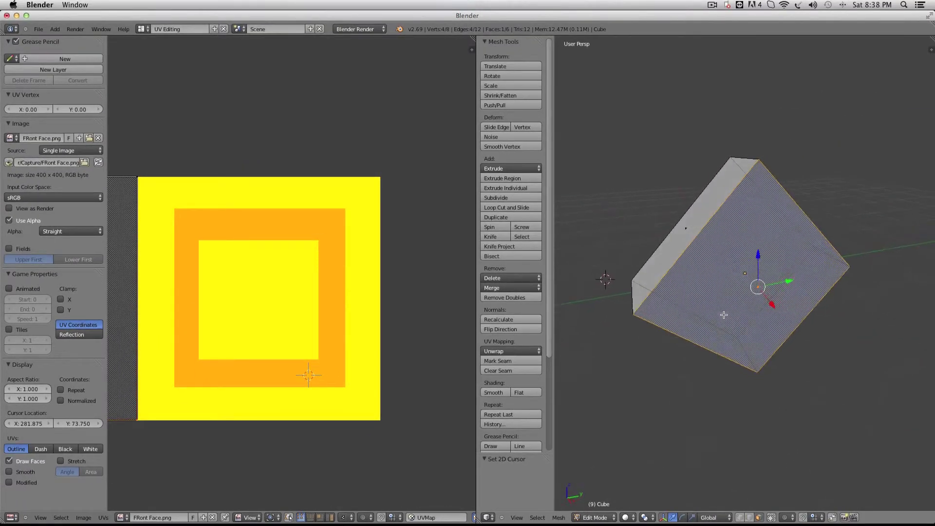
scroll(724, 315, "left", 6)
right_click(715, 292)
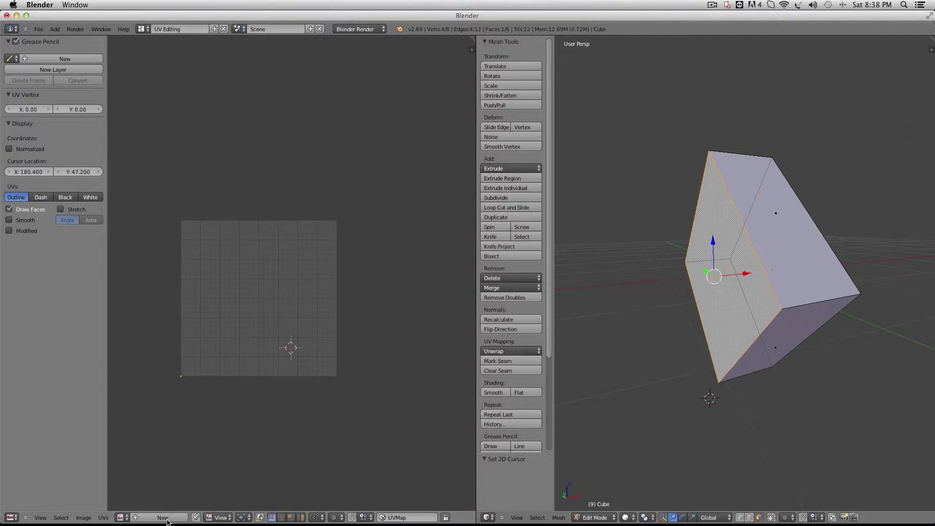
left_click(121, 518)
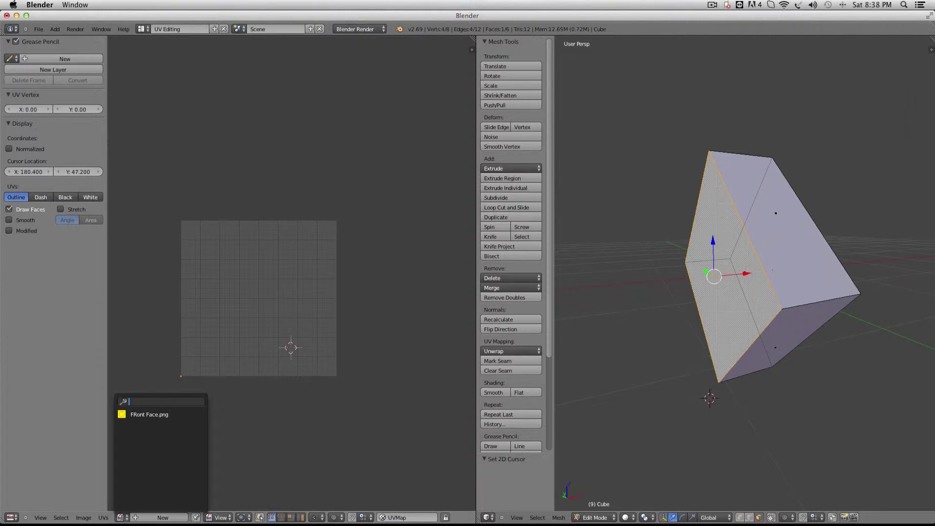
left_click(147, 415)
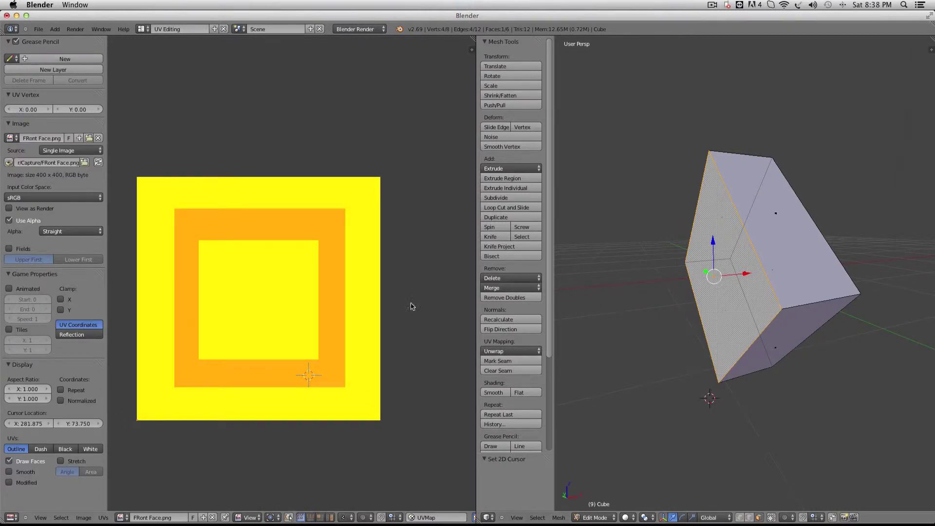
Check the image assignment by selecting the adjacent lower side face and reselecting the large textured face
scroll(308, 335, "left", 3)
scroll(309, 336, "right", 3)
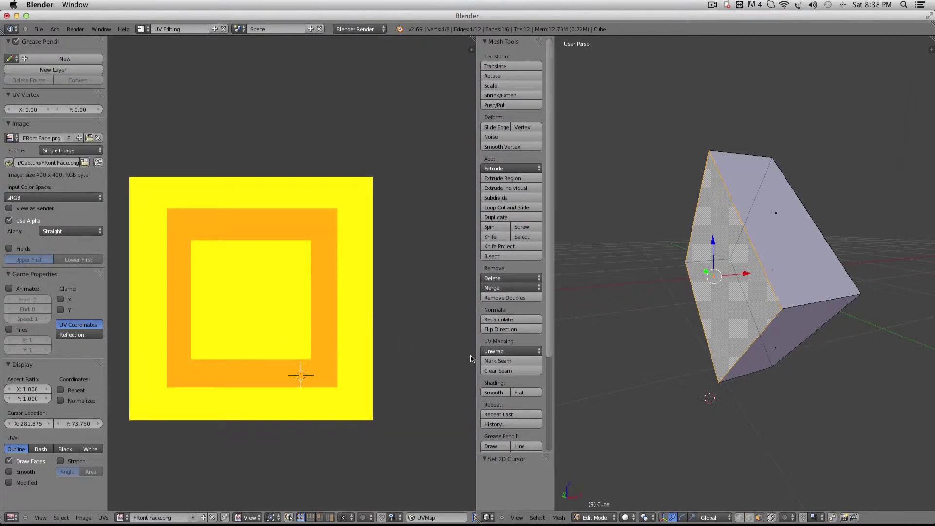
left_click(712, 302)
right_click(727, 302)
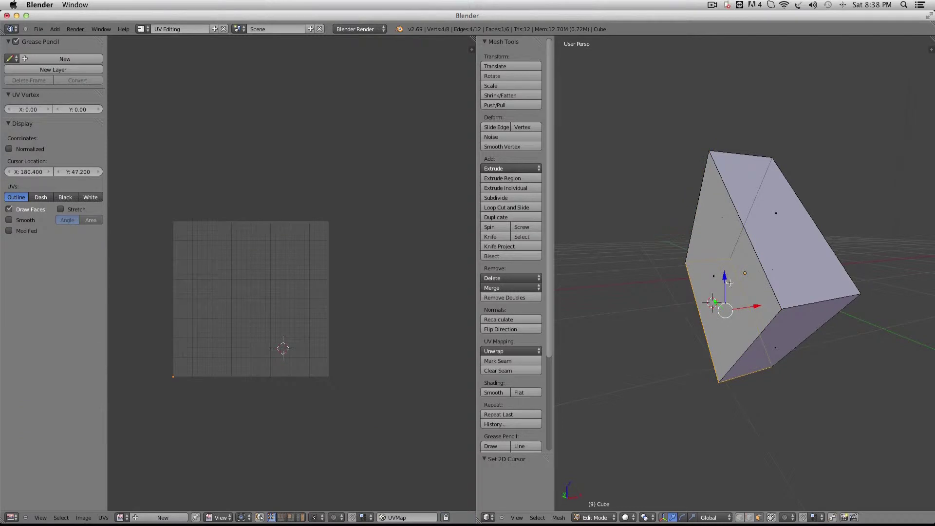
right_click(729, 284)
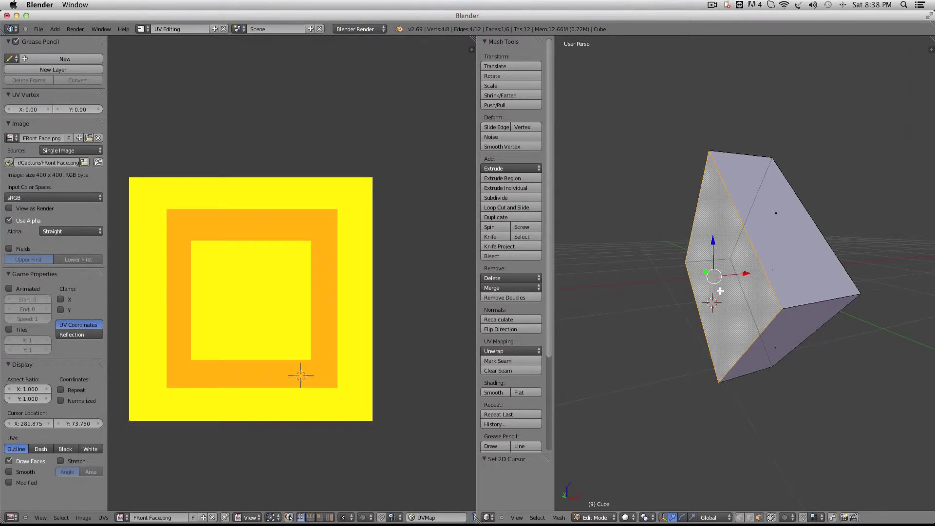
Apply a Cube Projection UV mapping to the selected large face carrying the FRont Face.png image
key("u")
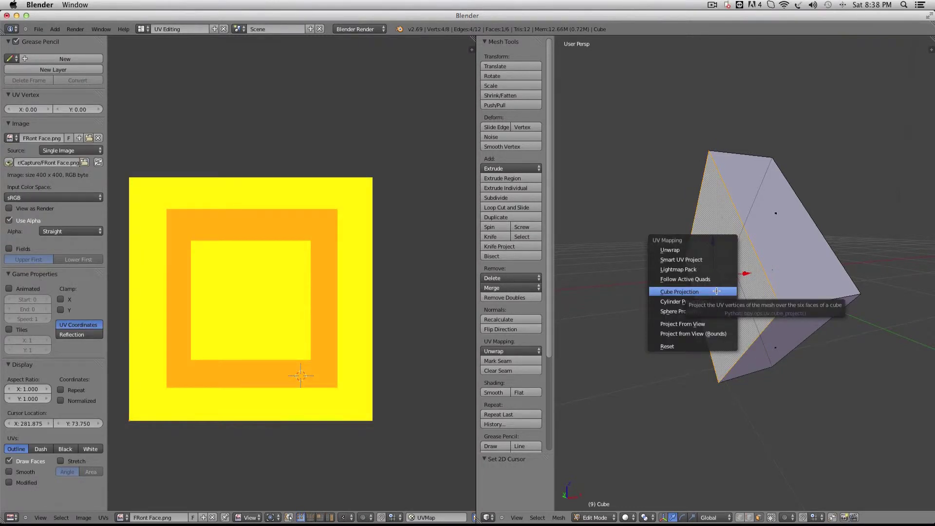
left_click(716, 291)
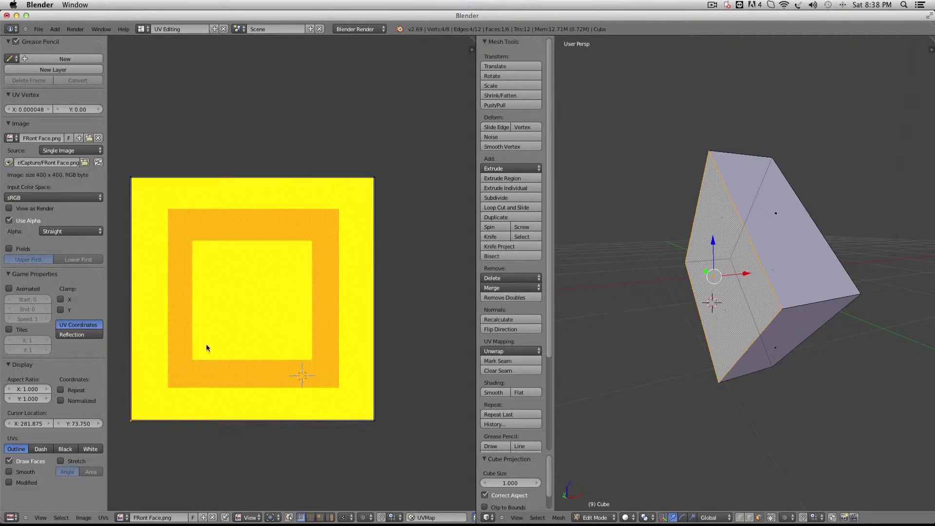
Select all four narrow side faces of the block together and Unwrap their UVs
middle_click_drag(657, 272, 739, 274)
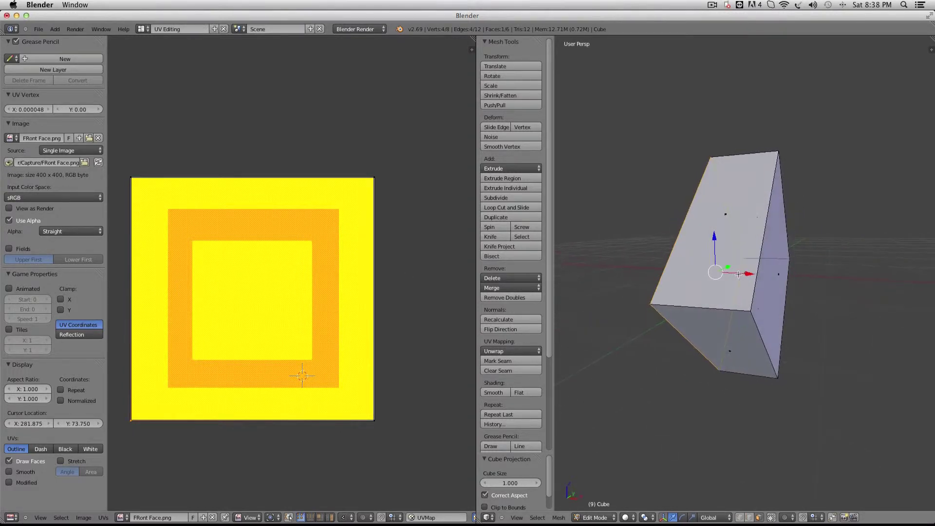
right_click(729, 214)
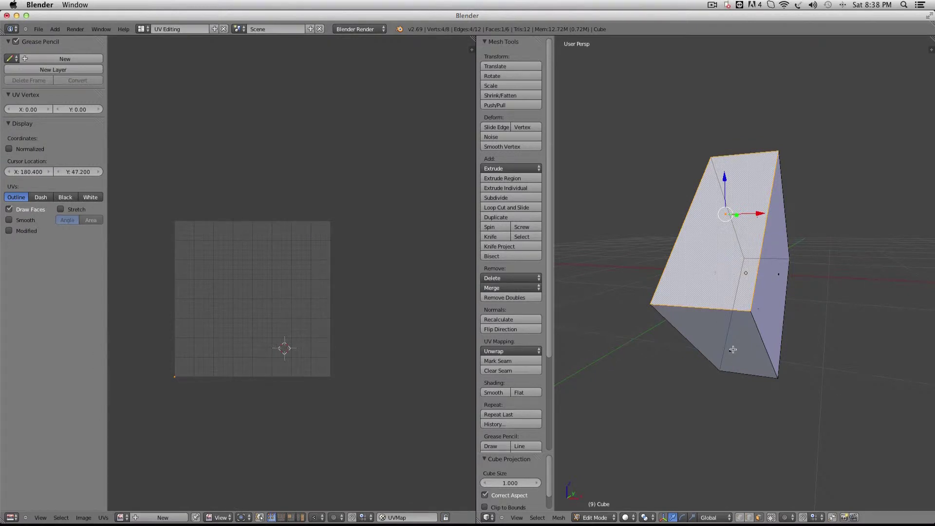
right_click(733, 349, "shift")
middle_click_drag(810, 329, 793, 240)
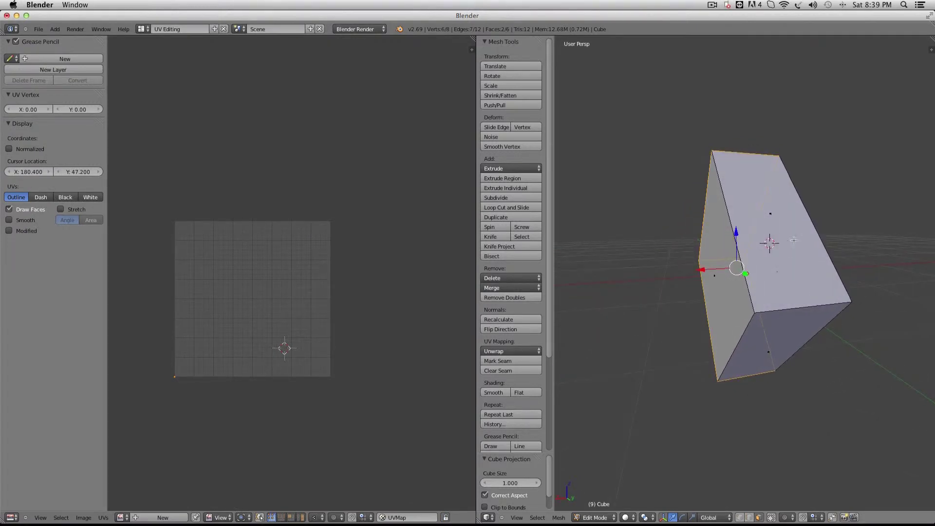
right_click(801, 281, "shift")
right_click(770, 354, "shift")
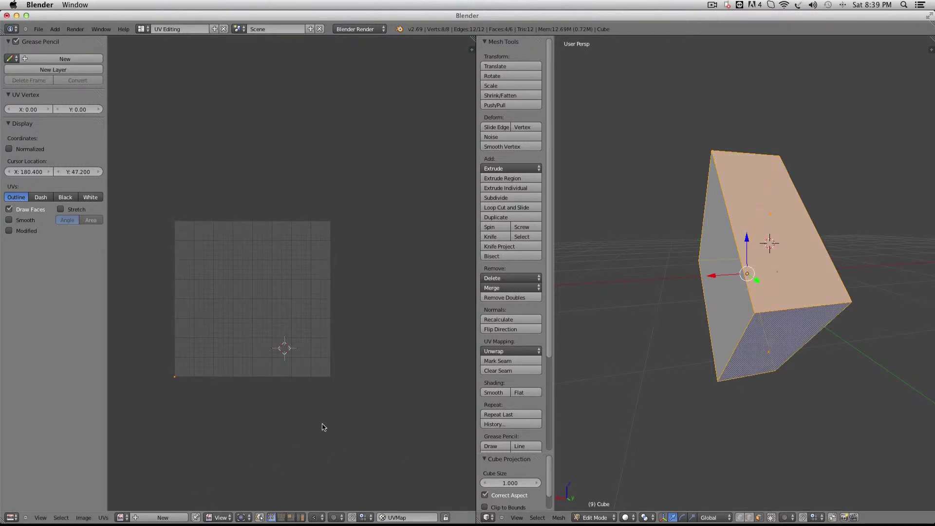
key("u")
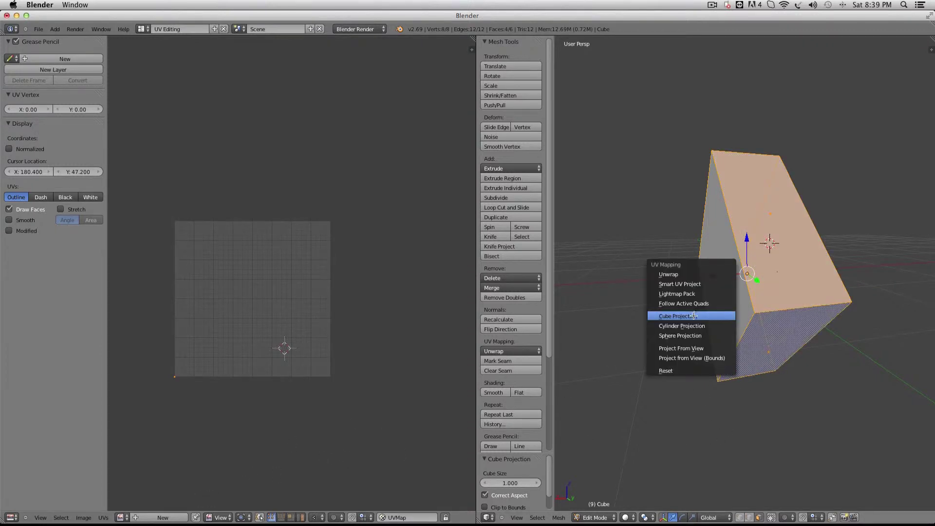
left_click(684, 274)
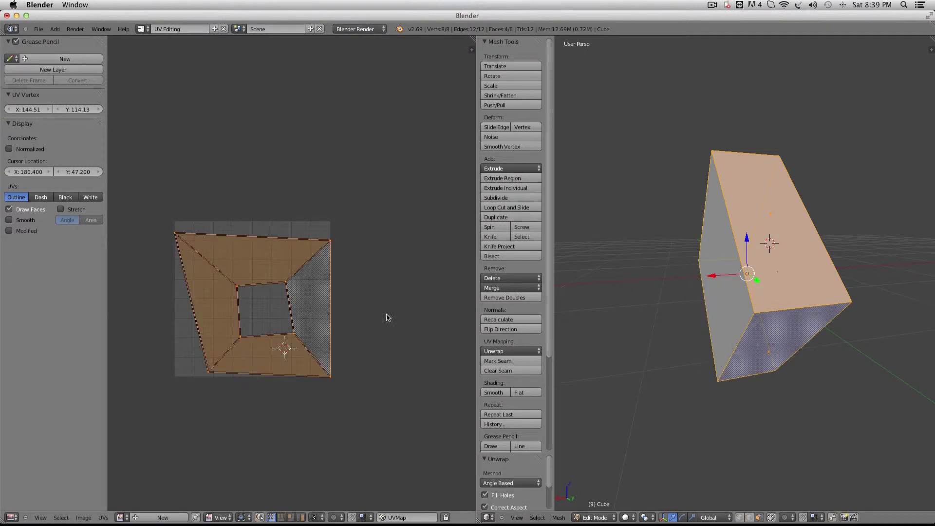
Open Side Face.png from the Temple Runner project's Capture folder as the image for the four selected side faces
left_click(72, 520)
left_click(93, 499)
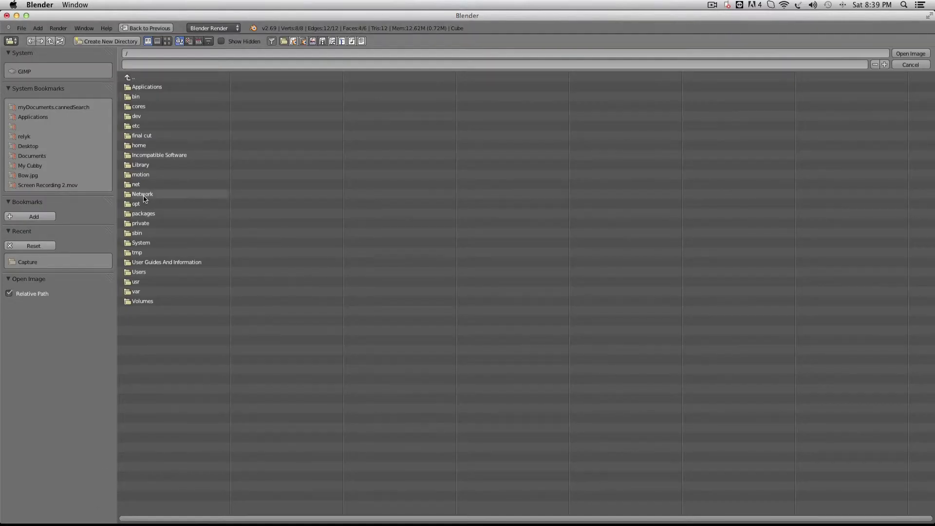
left_click(151, 302)
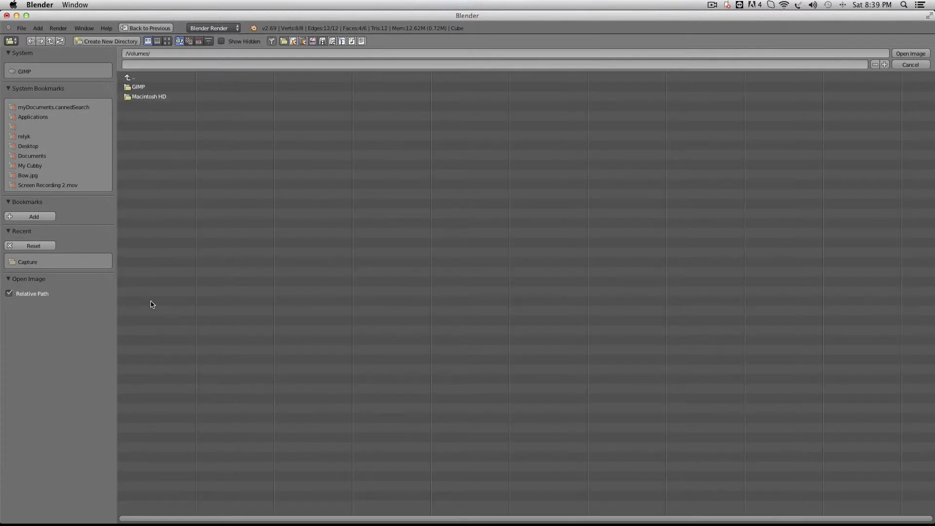
left_click(40, 127)
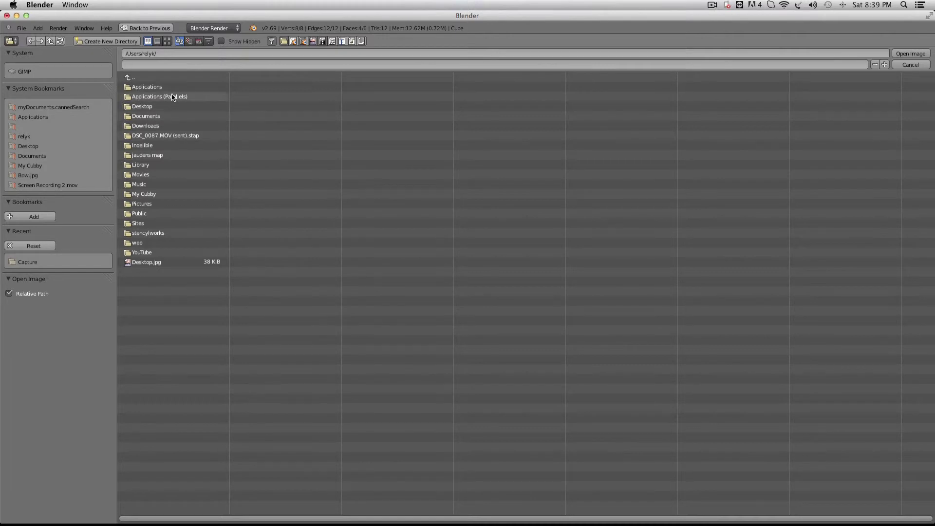
left_click(161, 259)
left_click(158, 252)
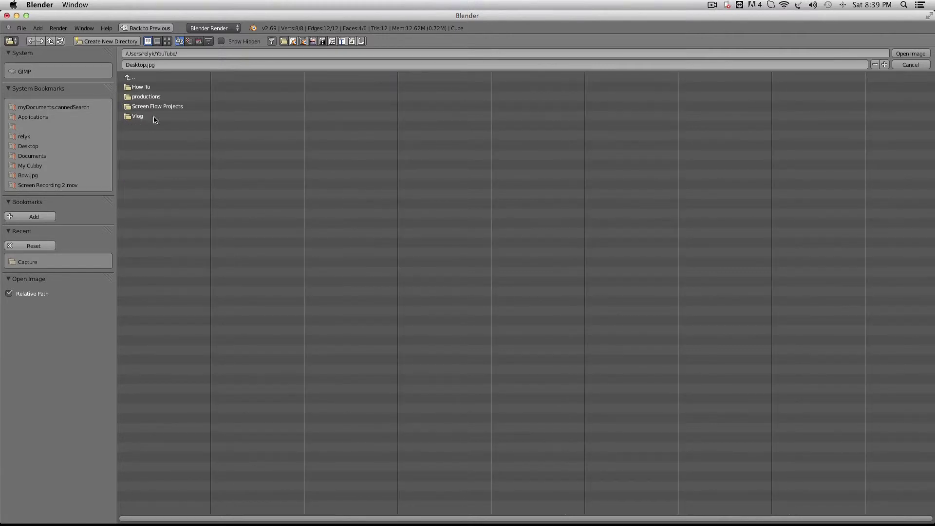
left_click(166, 88)
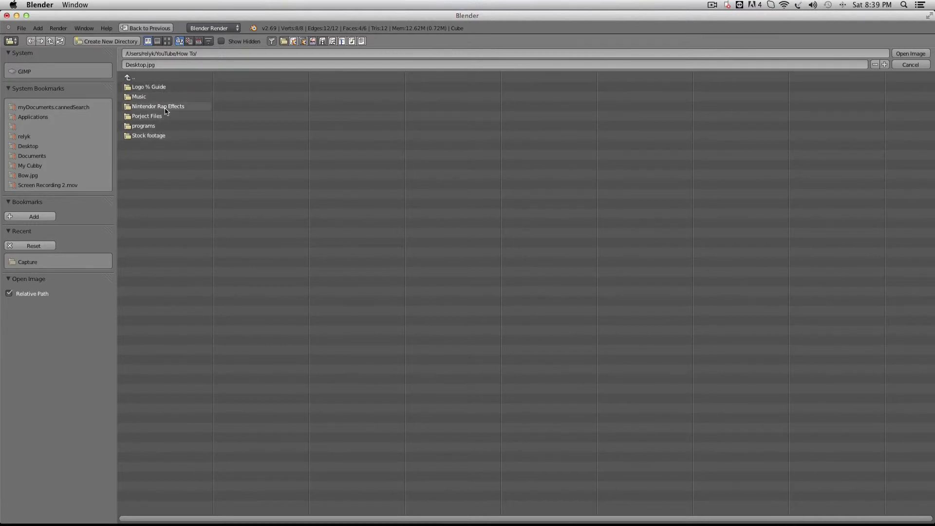
left_click(166, 107)
left_click(175, 88)
left_click(173, 87)
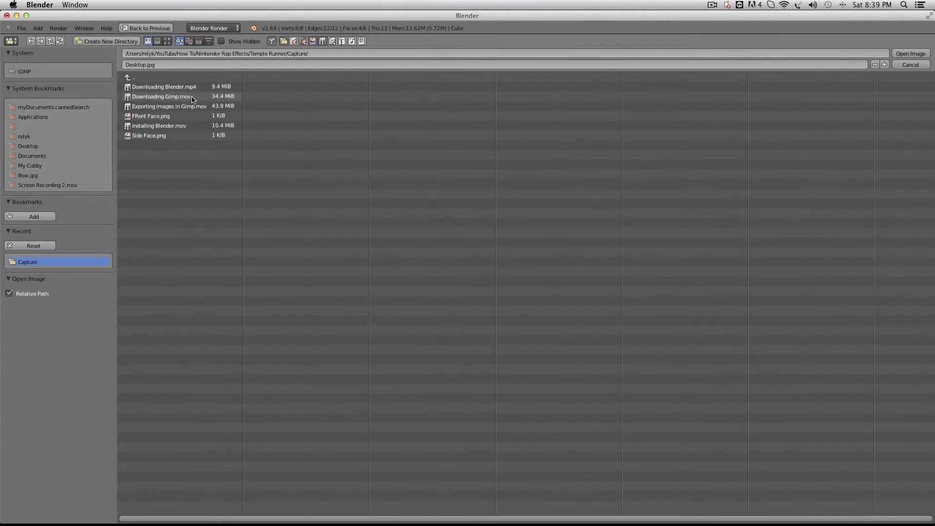
left_click(190, 135)
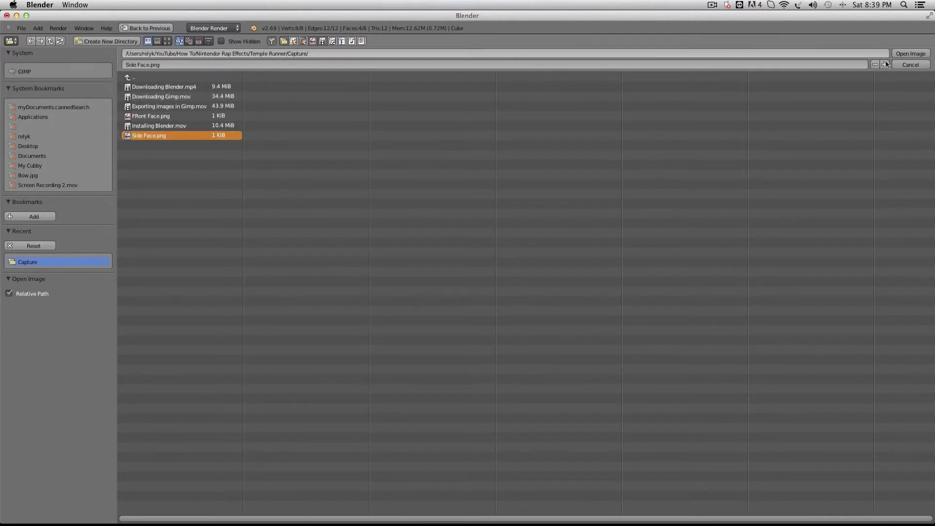
left_click(909, 53)
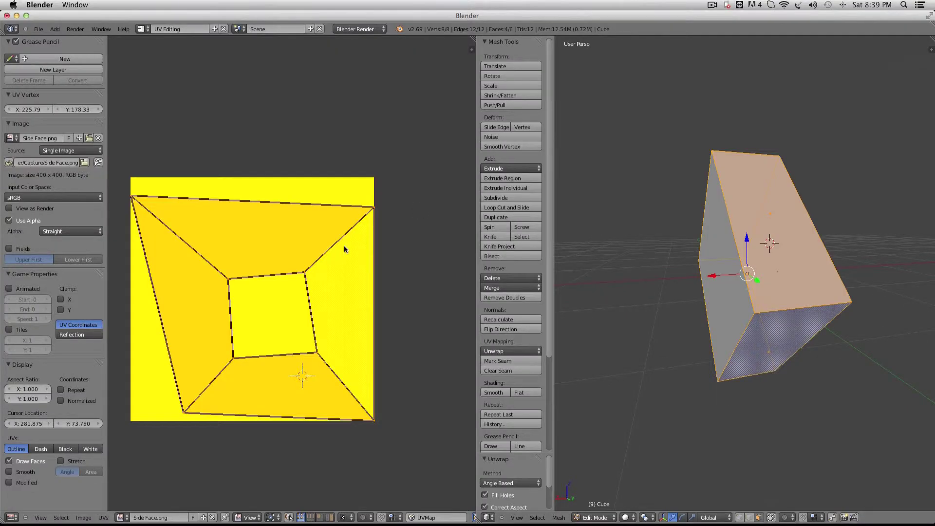
Return the block to Object Mode and set the viewport shading to Texture to inspect its mapped faces
scroll(821, 207, "right", 10)
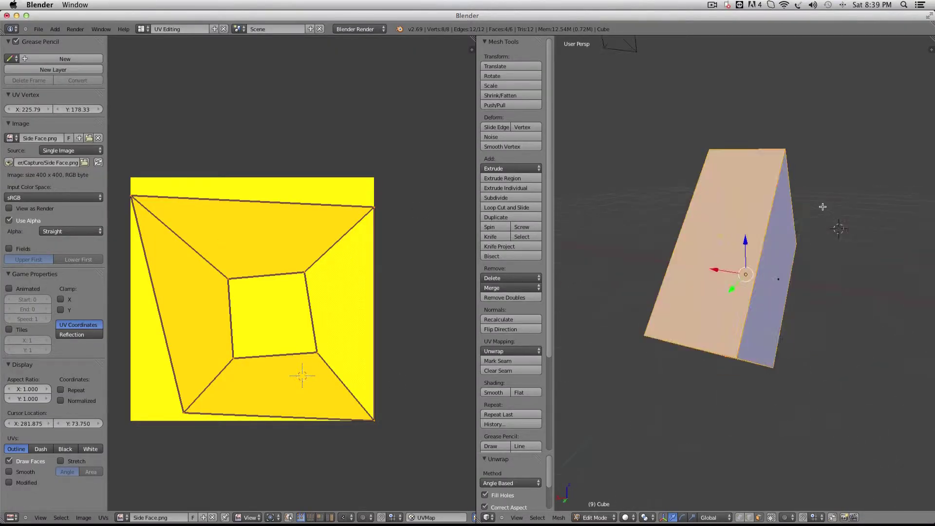
scroll(822, 207, "right", 3)
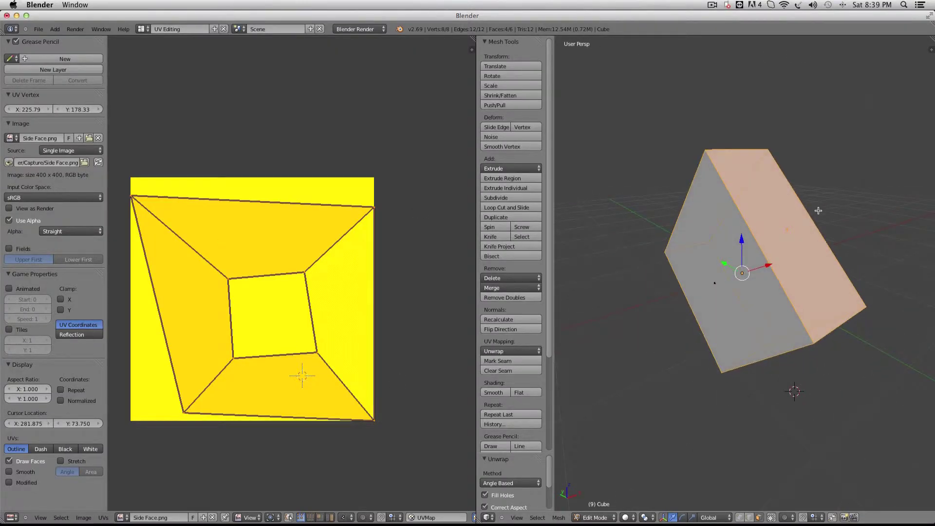
left_click(604, 519)
key("Tab")
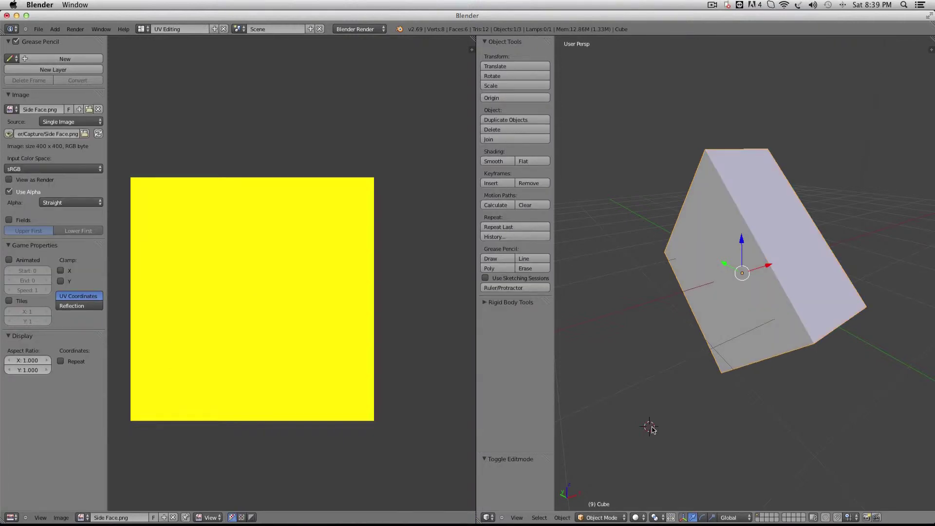
left_click(602, 519)
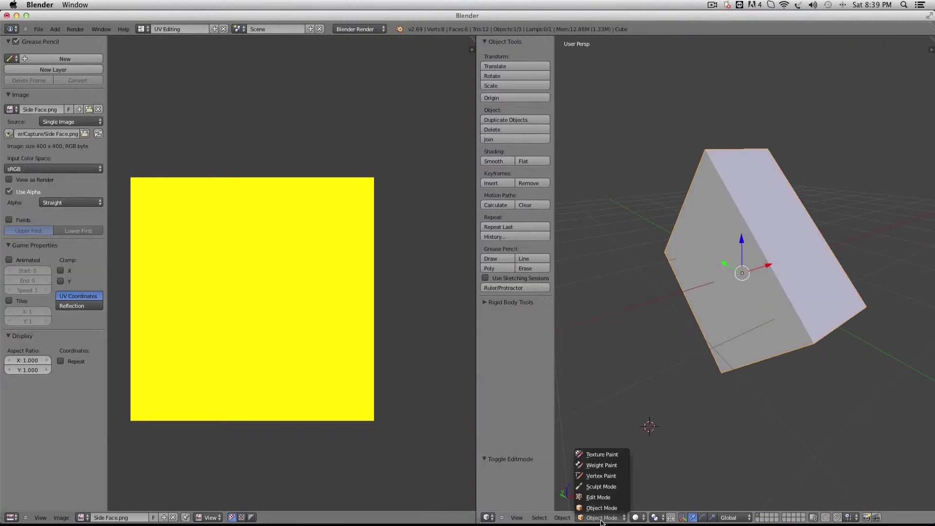
left_click(635, 517)
left_click(655, 475)
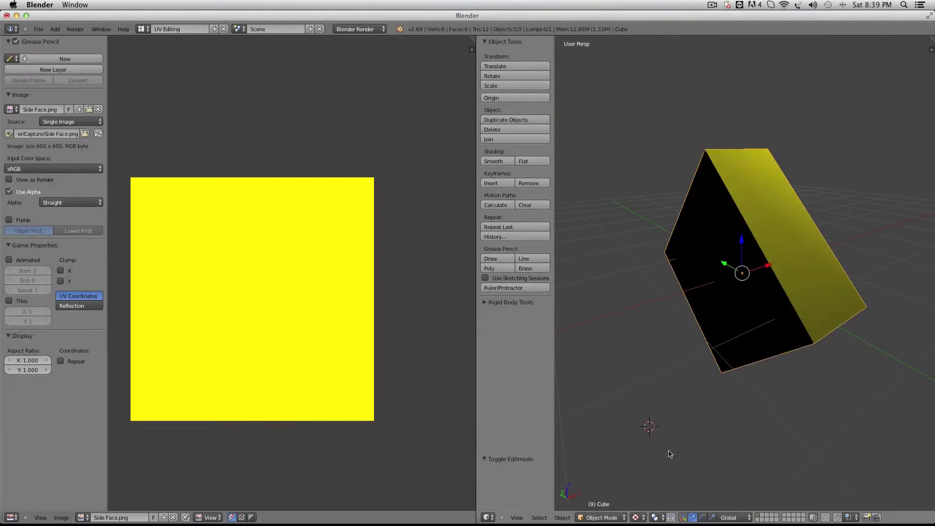
mouse_move(793, 341)
middle_mouse_down()
mouse_move(838, 322)
mouse_move(823, 312)
mouse_move(793, 341)
mouse_move(764, 302)
mouse_move(793, 340)
mouse_move(813, 331)
mouse_move(792, 337)
middle_mouse_up()
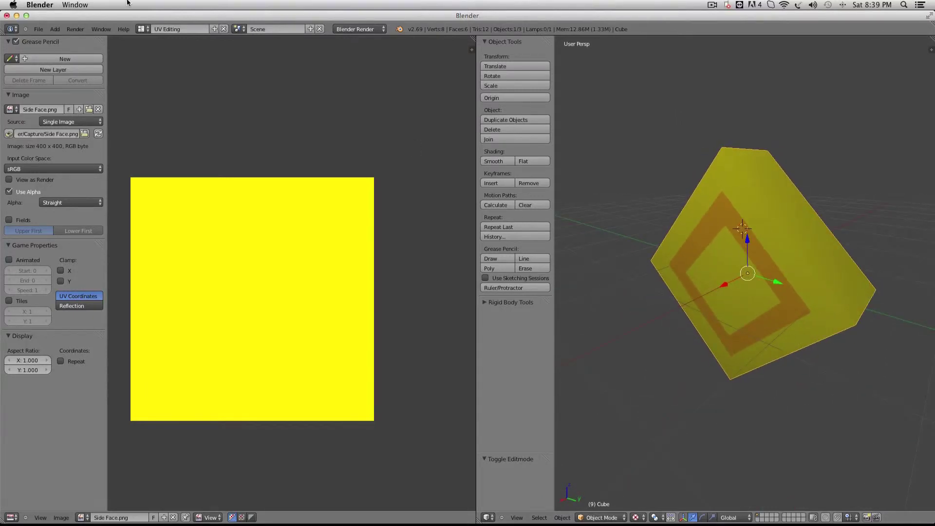
Change the screen layout to Compositing and set its camera view to Texture shading
left_click(142, 28)
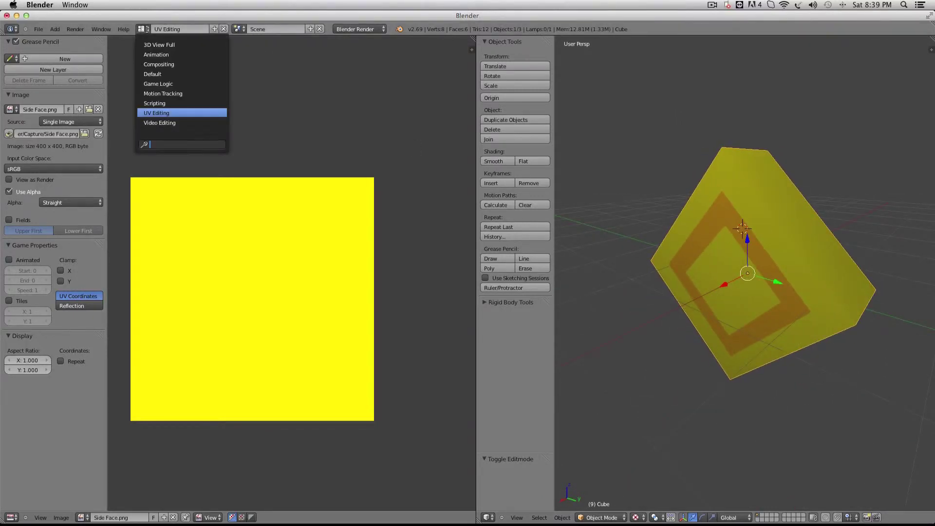
left_click(190, 65)
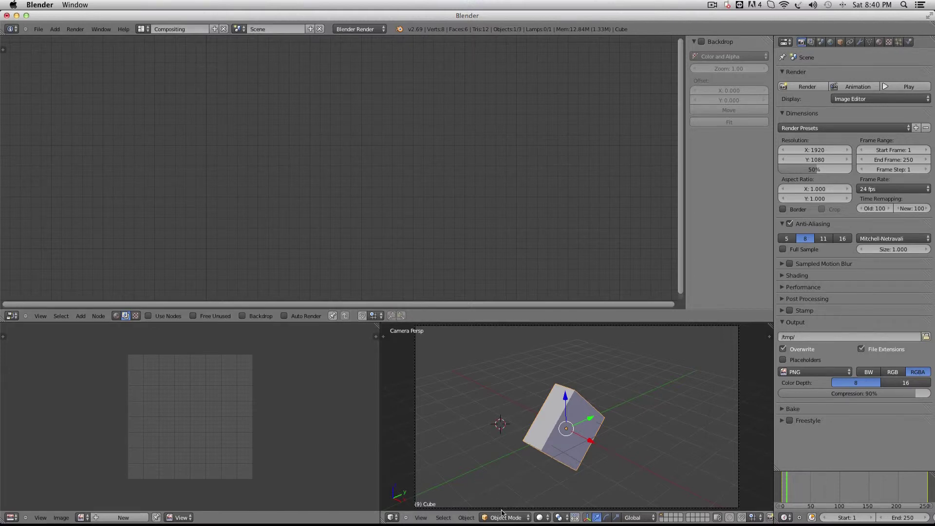
left_click(541, 518)
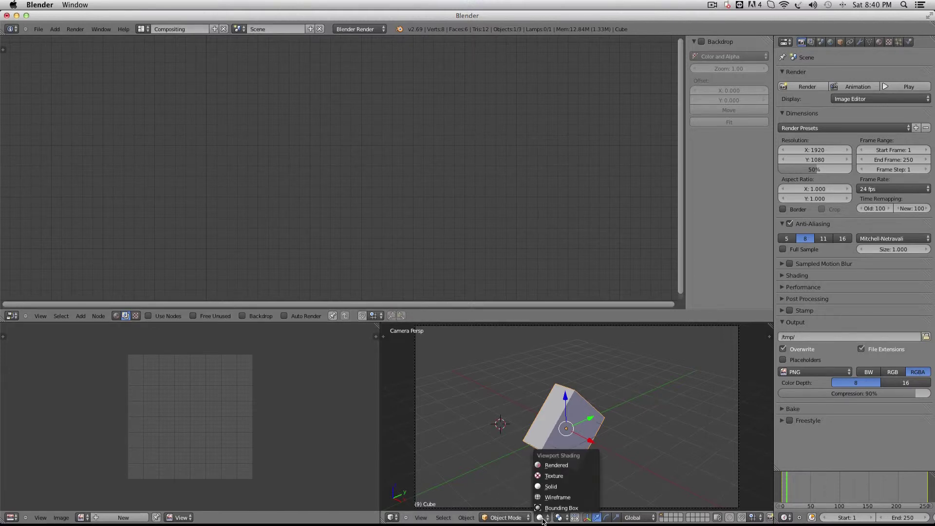
left_click(543, 477)
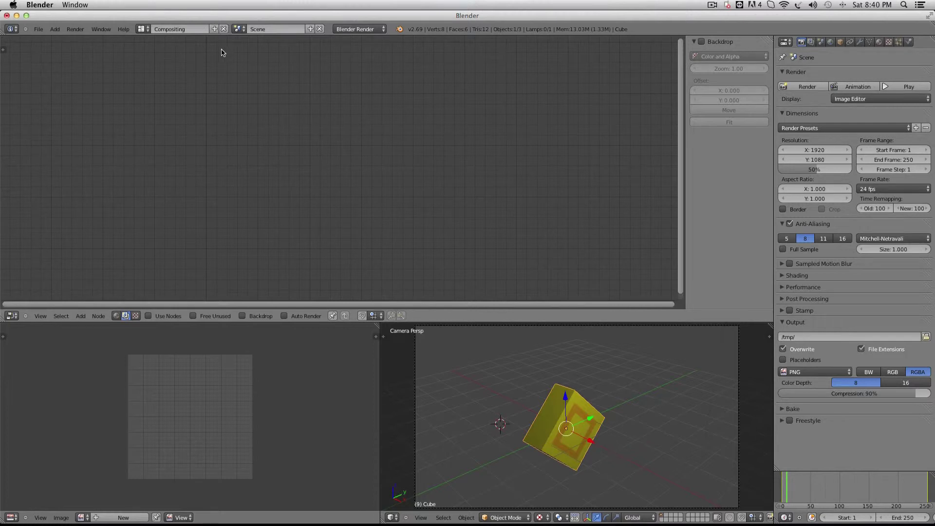
Render a still test image of the block, try rendering the animation, and stop that render
left_click(76, 30)
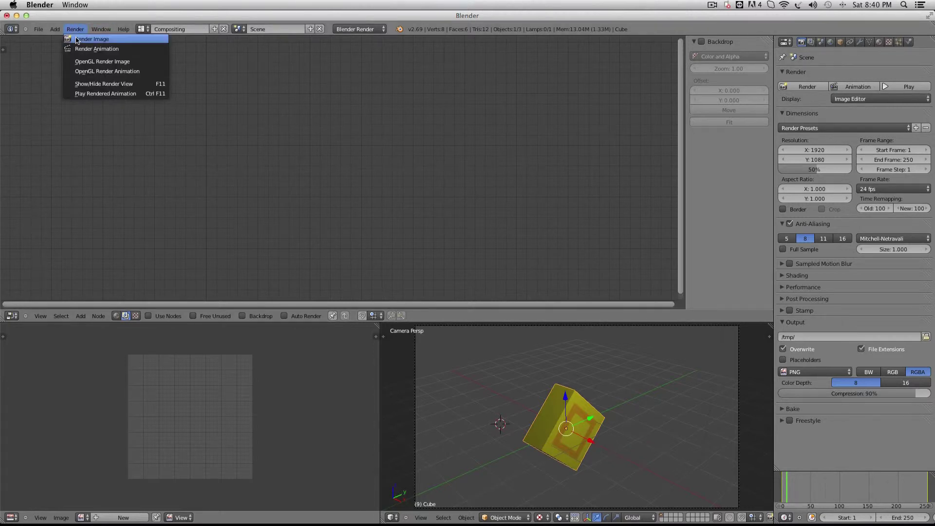
left_click(77, 40)
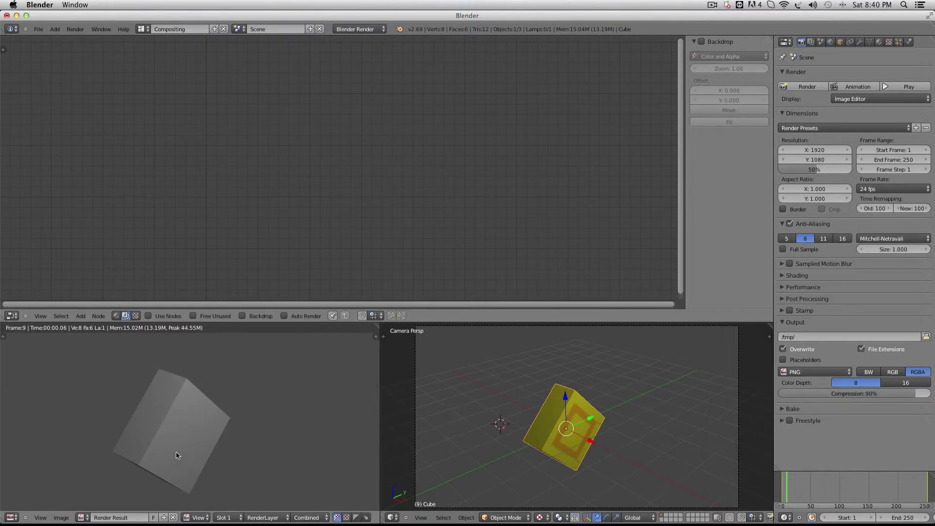
left_click(858, 86)
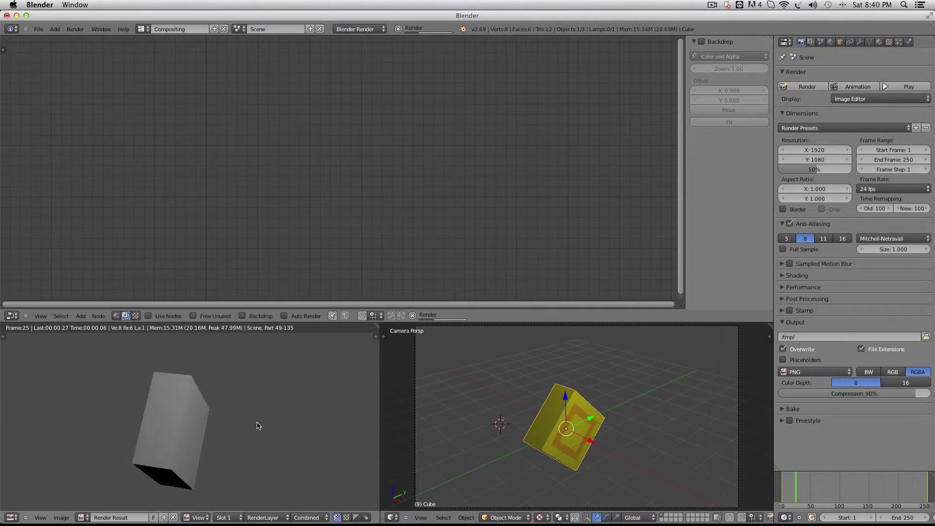
key("Escape")
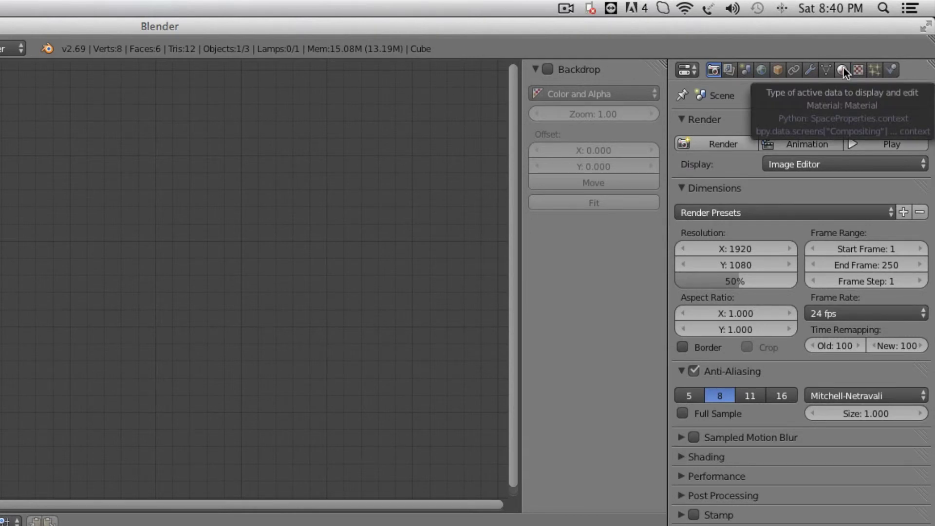
Enable Face Textures in the options of the block's material so its UV images replace the base color
left_click(843, 70)
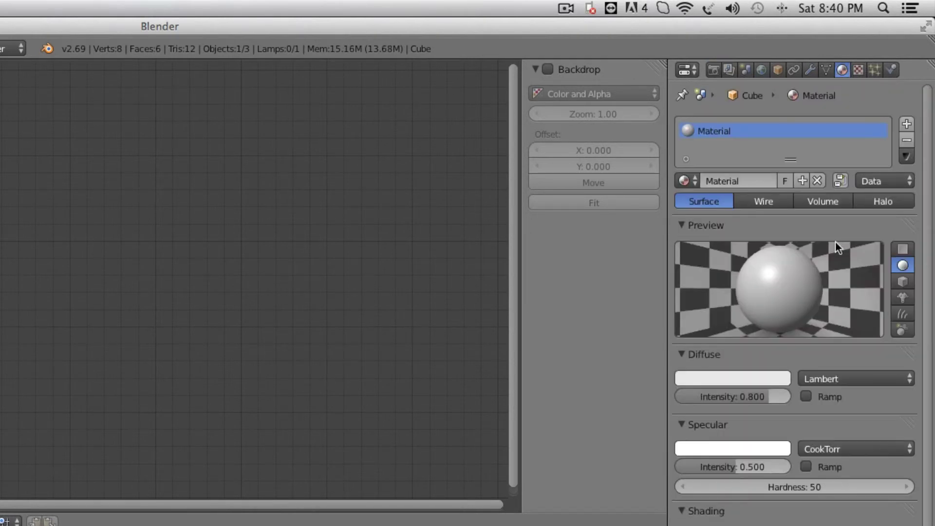
scroll(799, 293, "down", 8)
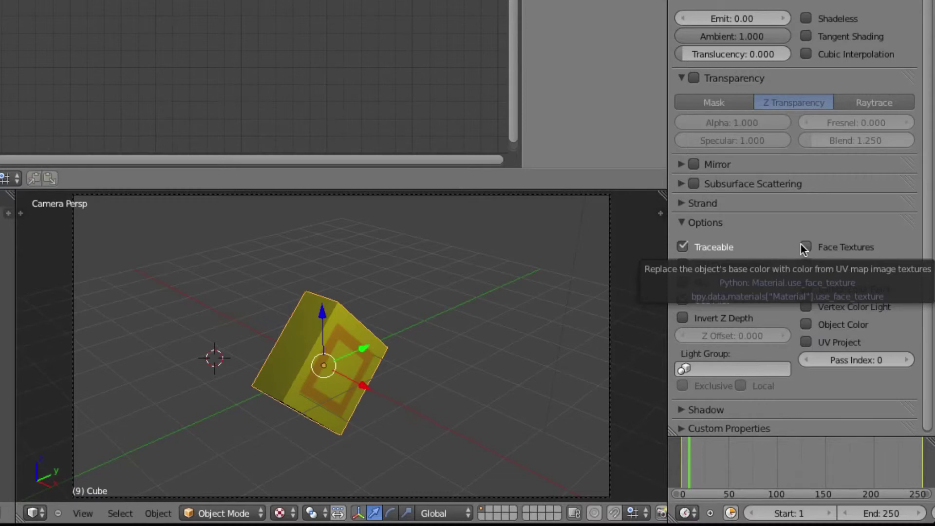
left_click(805, 247)
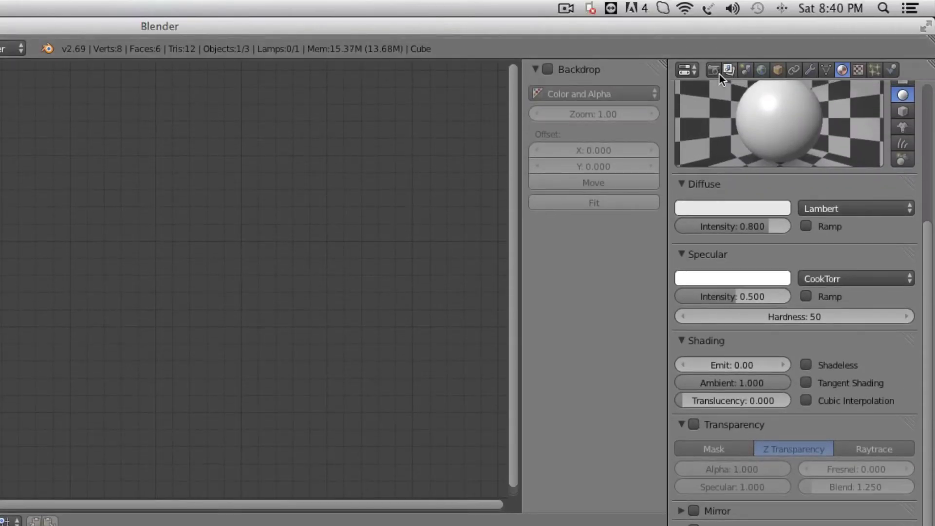
Start rendering the full block animation, frames 1 to 250, from the scene's render settings
left_click(713, 71)
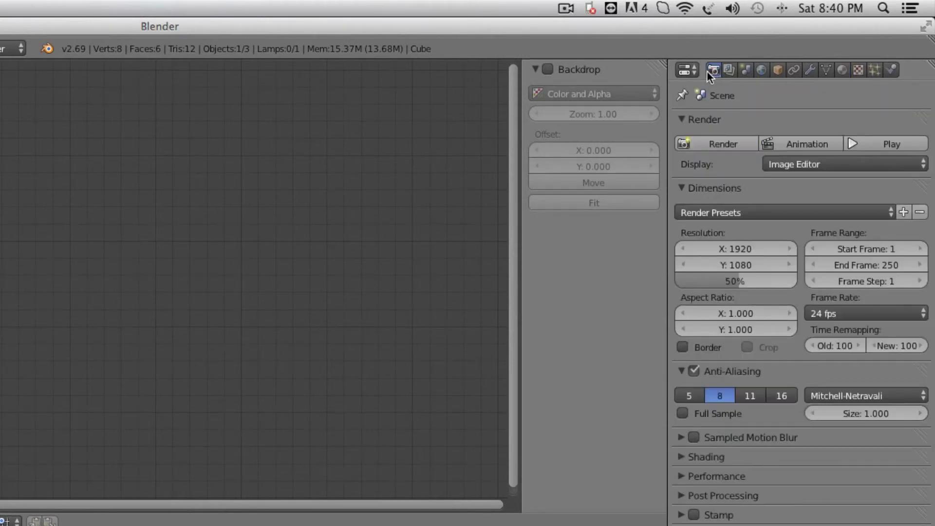
left_click(785, 142)
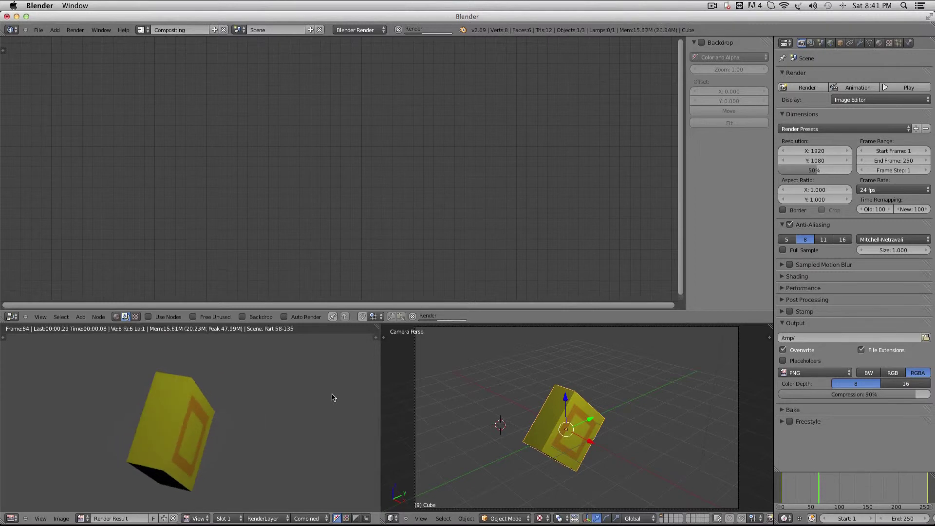
Stop the running animation render and browse the output location to the YouTube/How To/Nintendor Rap Effects/Temple Runner/Capture folder
key("Escape")
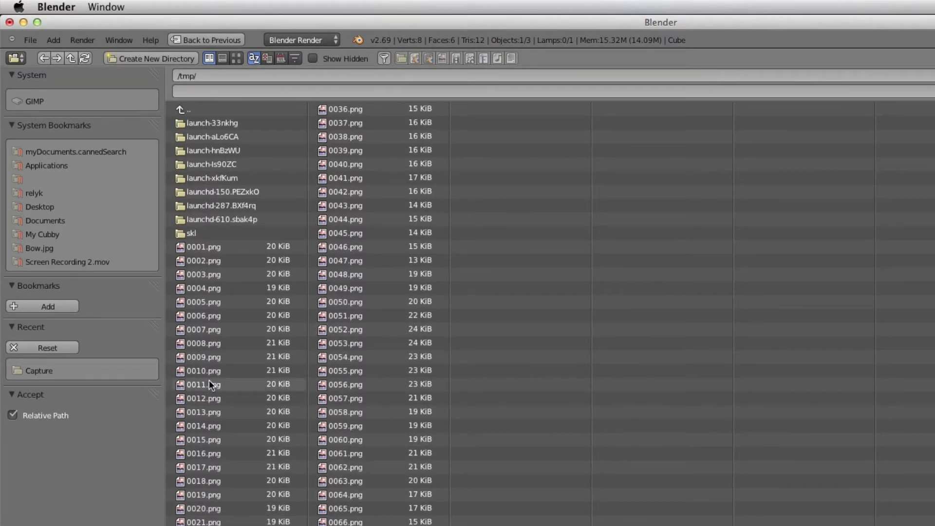
left_click(48, 194)
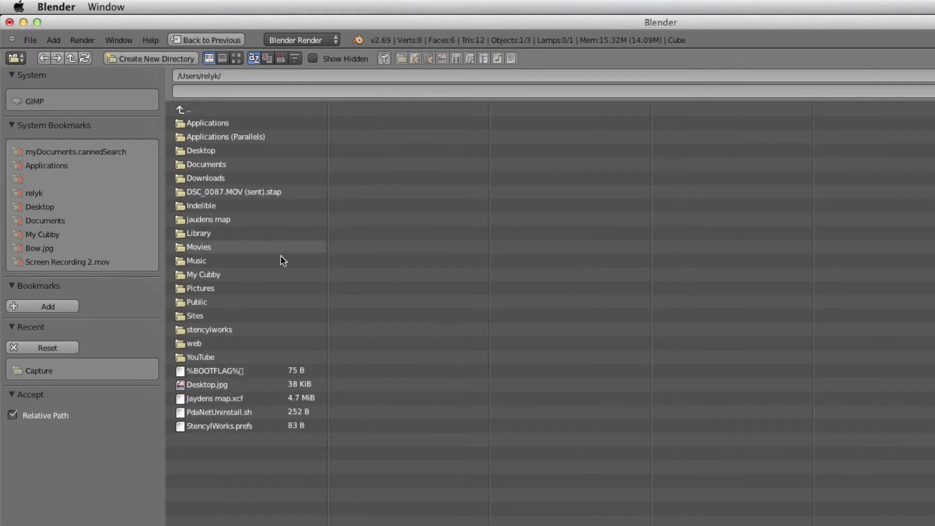
left_click(225, 357)
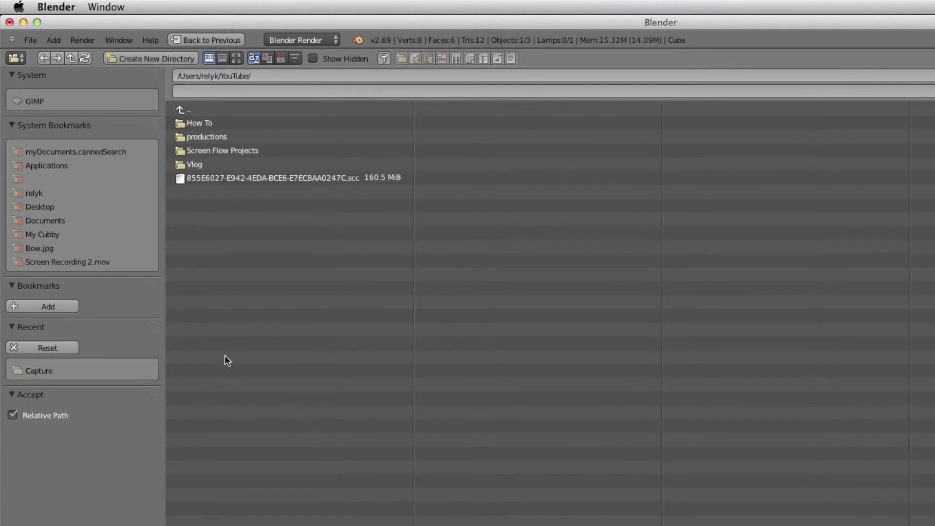
left_click(253, 125)
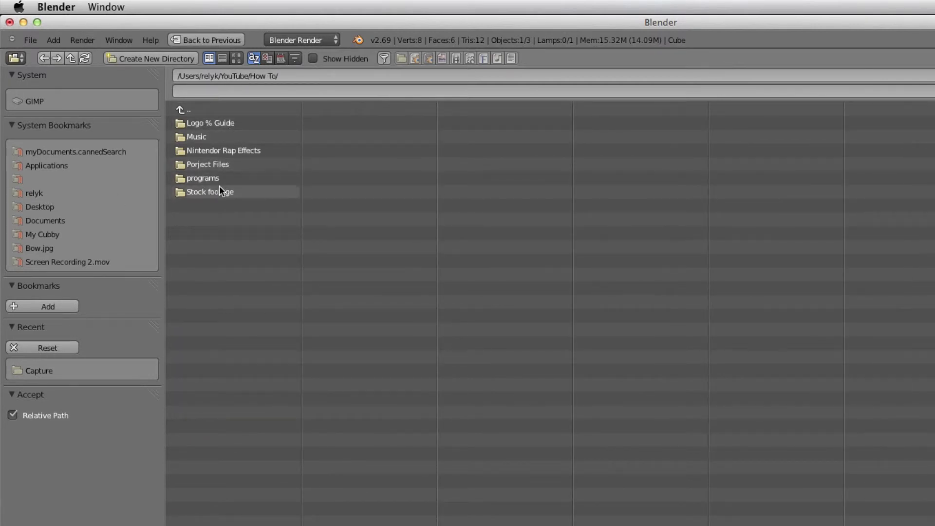
left_click(229, 151)
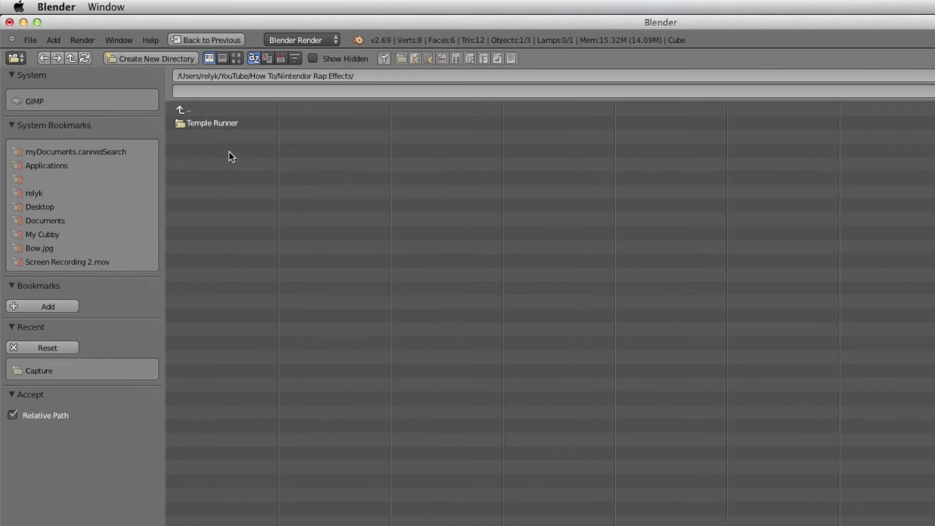
left_click(227, 125)
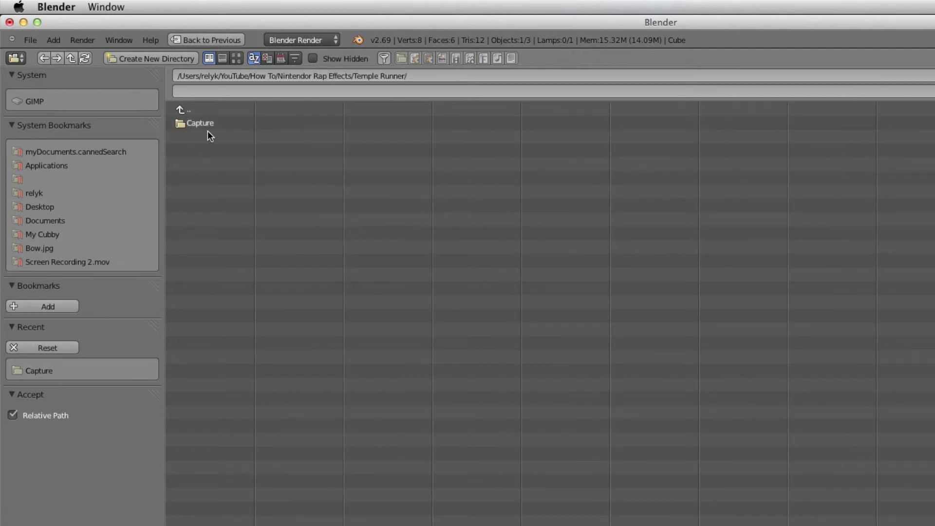
left_click(208, 124)
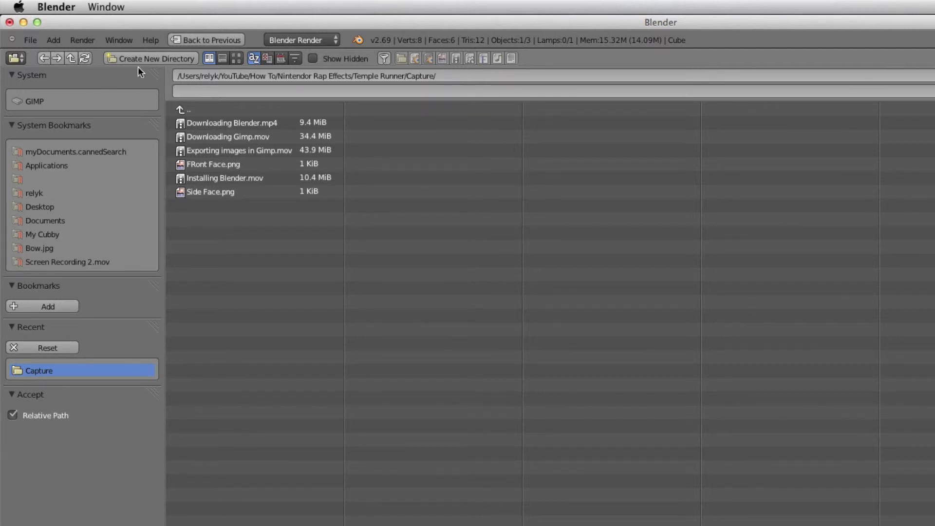
Create a folder named Temple Runner Diamond inside Capture and set it as the render output folder
left_click(150, 58)
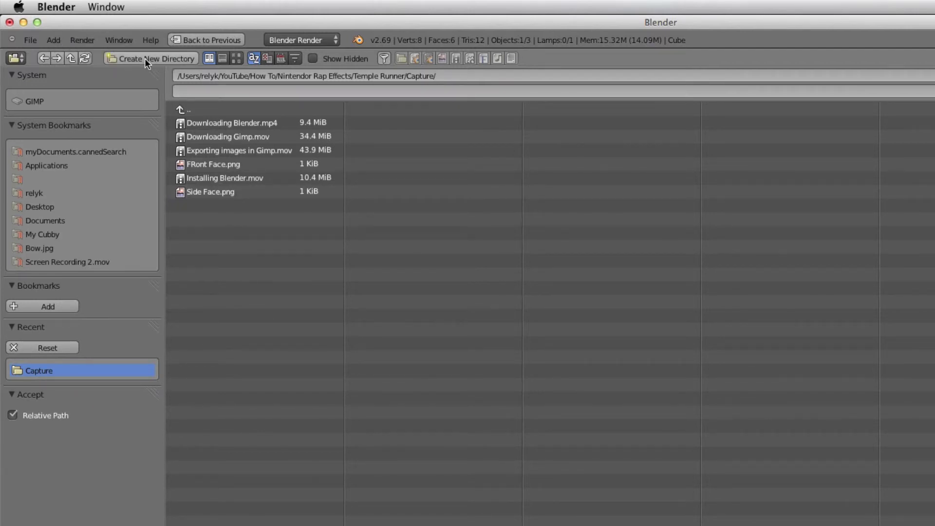
left_click(145, 59)
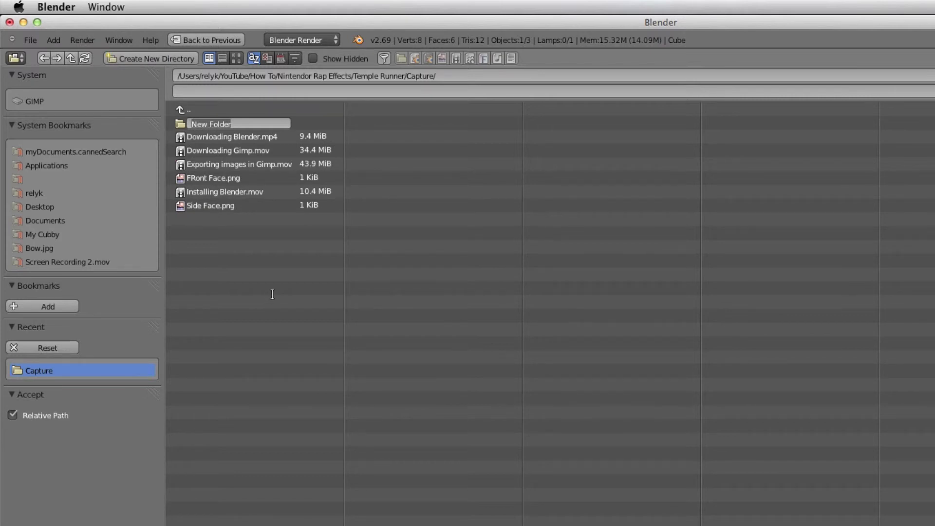
type("Temple Runner Diamond")
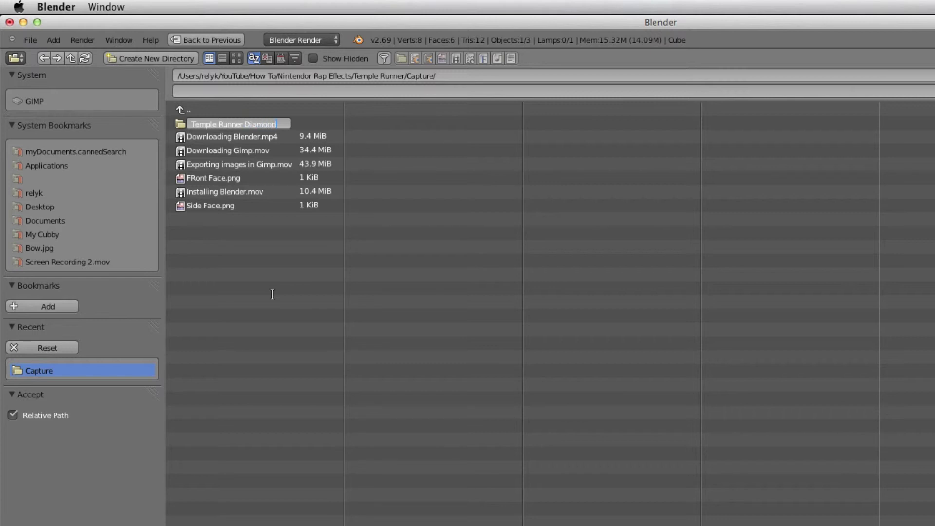
key("Return")
left_click(237, 123)
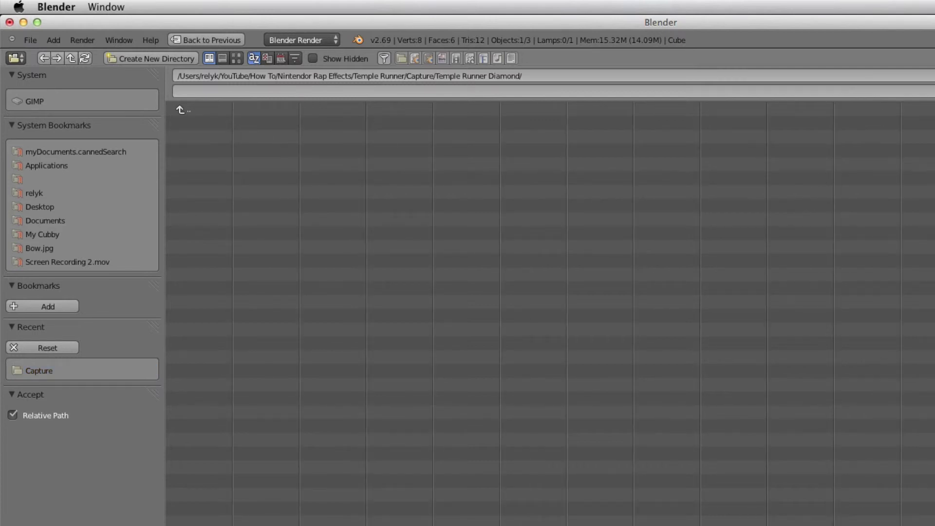
left_click(901, 78)
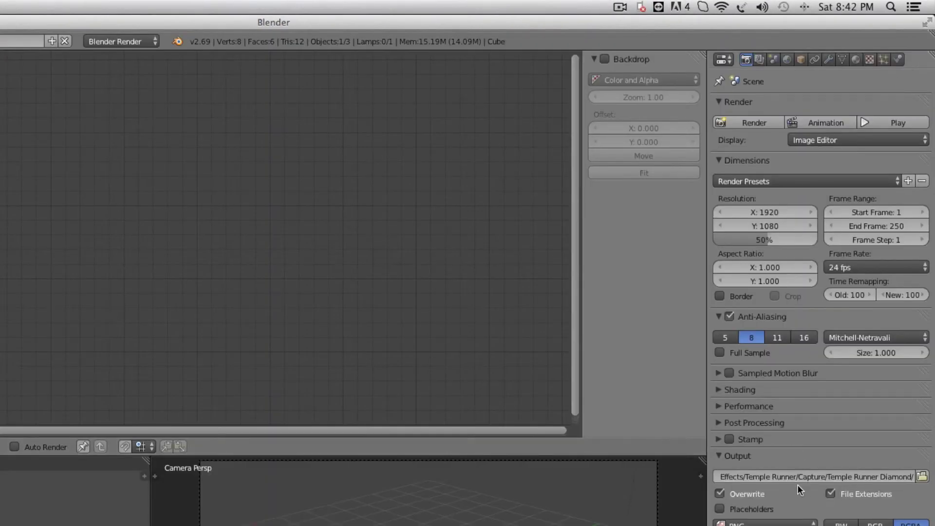
left_click(830, 493)
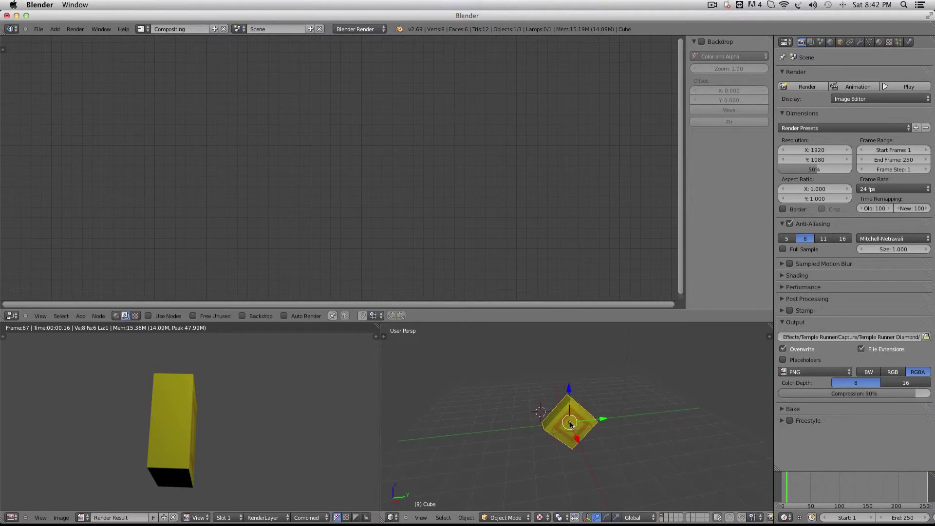
Put the block into Edit Mode with edge selection and select its top and bottom edges
key("Tab")
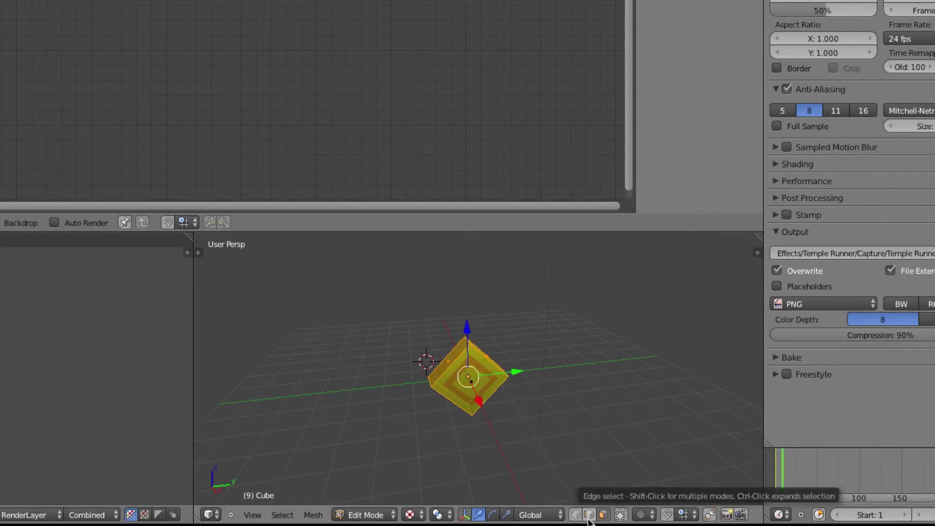
left_click(603, 515)
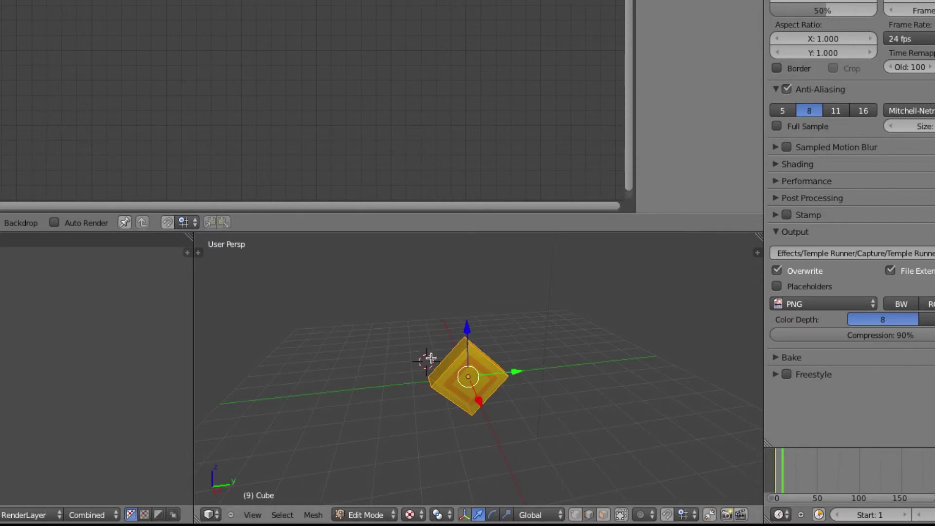
middle_click_drag(431, 358, 493, 348)
right_click(467, 349)
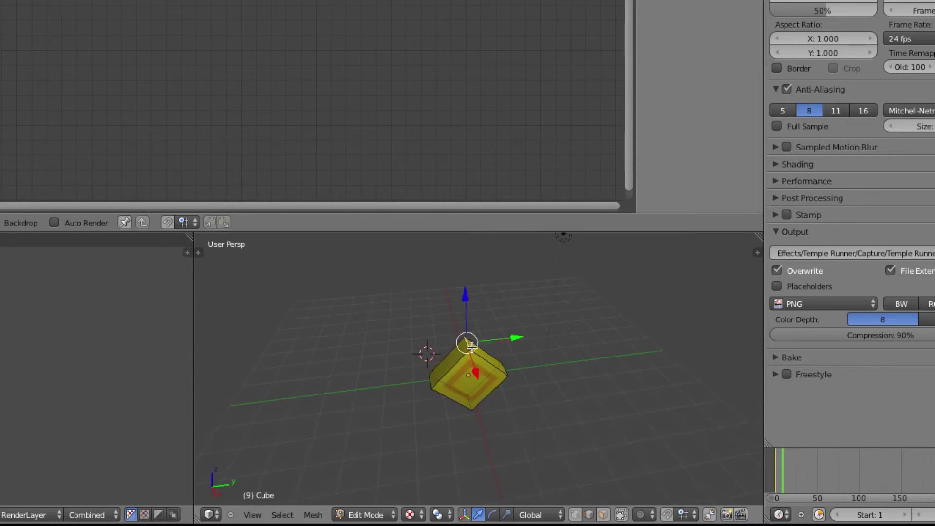
middle_click_drag(525, 408, 522, 409)
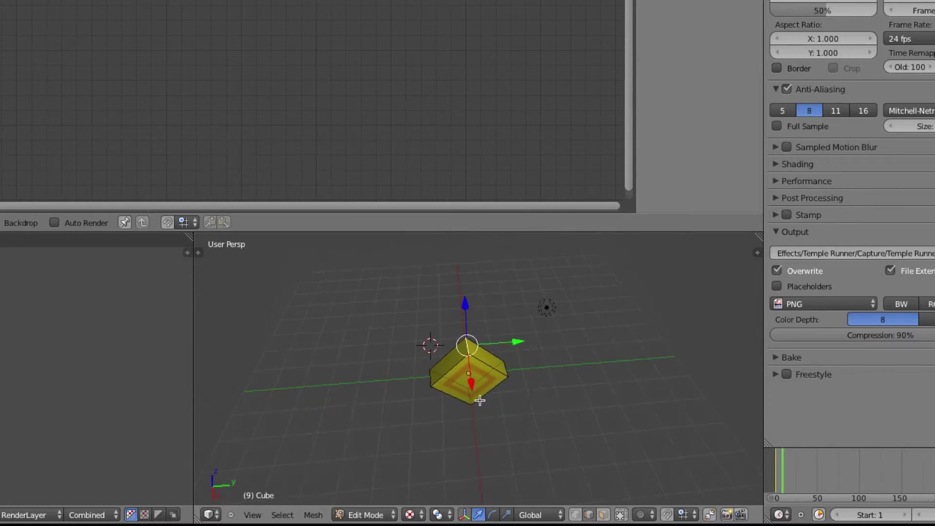
key("Tab")
key("Tab")
right_click(467, 399)
middle_click_drag(500, 452, 500, 446)
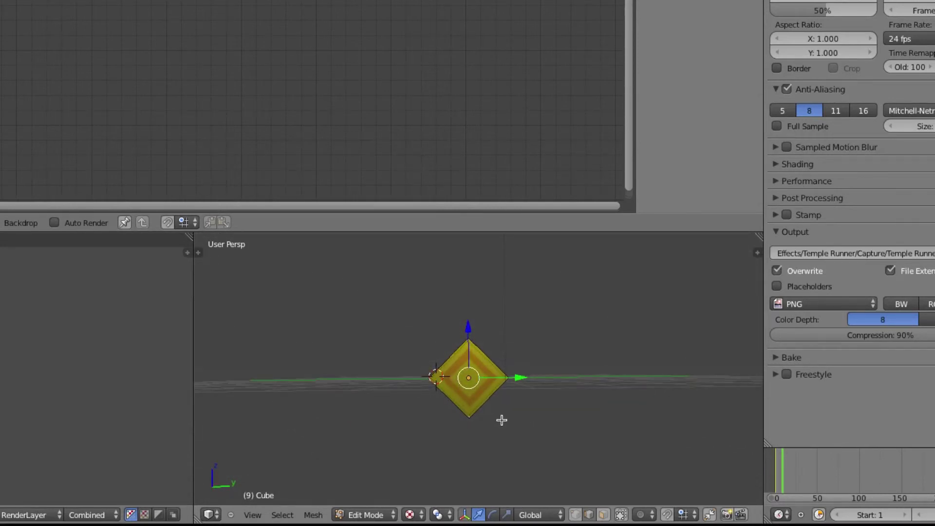
Scale the selected edges by about 1.44 along the global Z axis to stretch the diamond vertically
key("s")
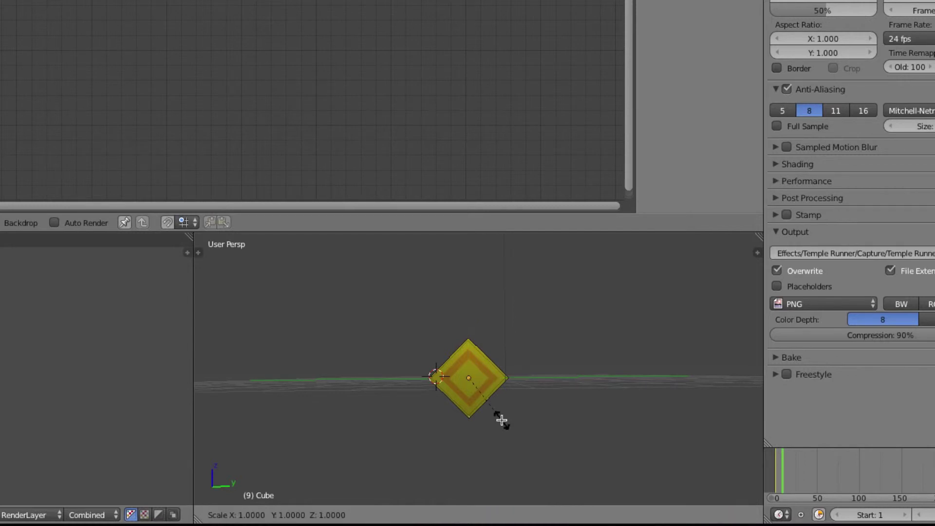
key("z")
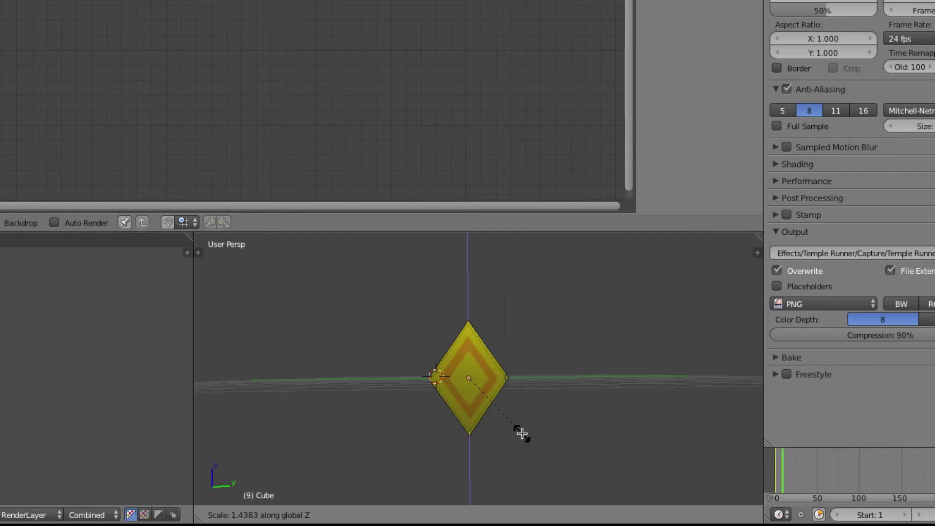
left_click(522, 433)
Return to Object Mode, duplicate the lamp, place the copy on the opposite side of the block, and render a still
middle_click_drag(503, 409, 515, 409)
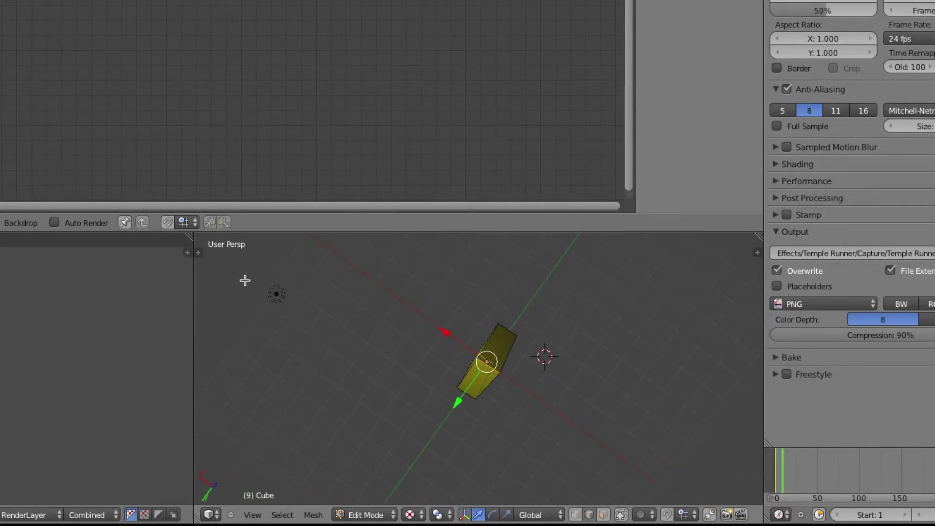
left_click(277, 296)
key("Tab")
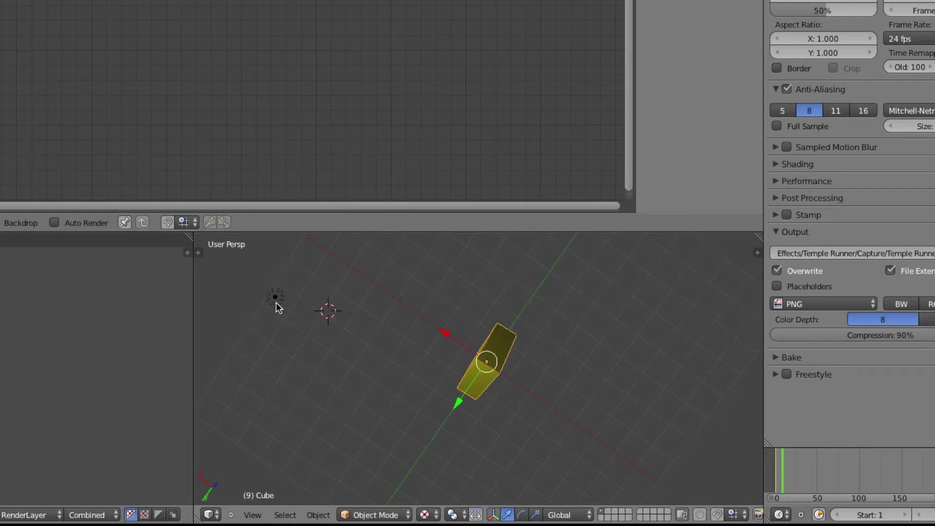
right_click(276, 302)
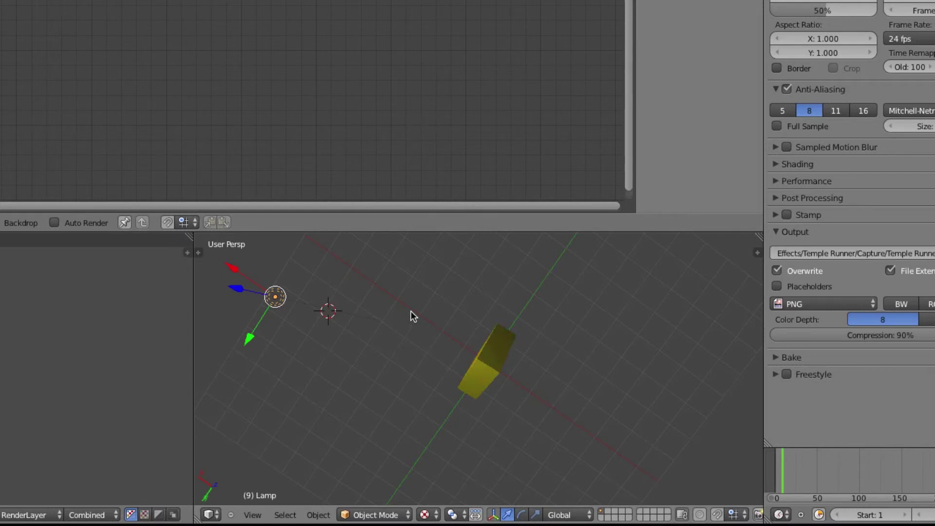
key("shift+d")
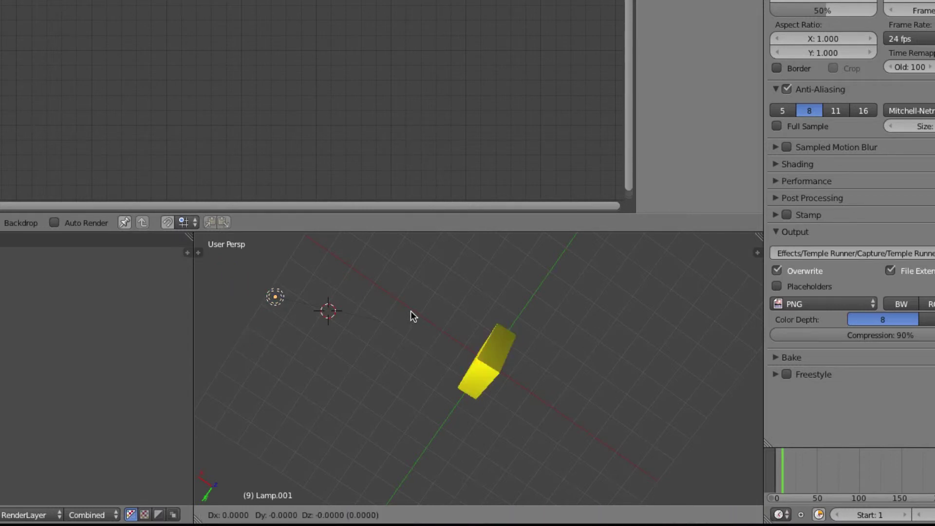
left_click(747, 247)
key("F12")
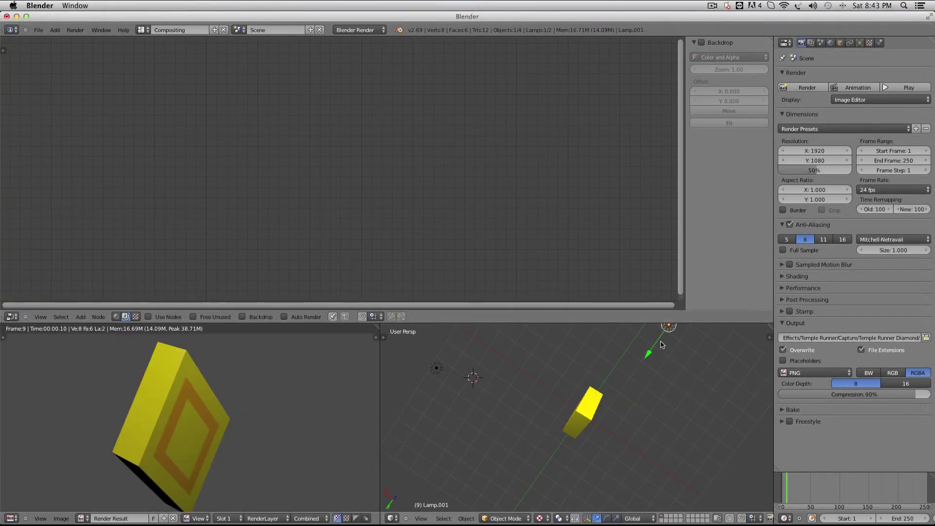
Lower the duplicated lamp beneath the block in stages to light its underside, rendering a test still after each move
middle_click_drag(607, 424, 670, 392)
scroll(621, 368, "down", 5)
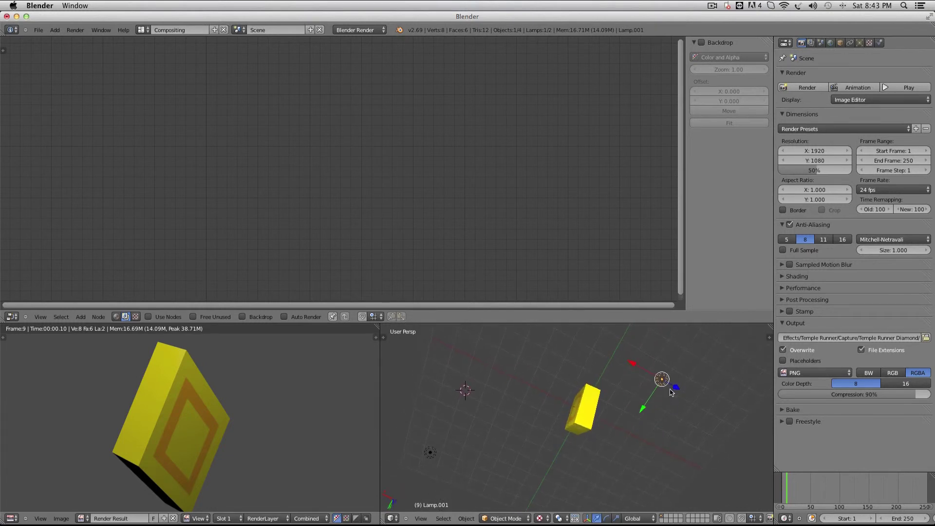
left_click_drag(677, 391, 650, 374)
left_click(805, 87)
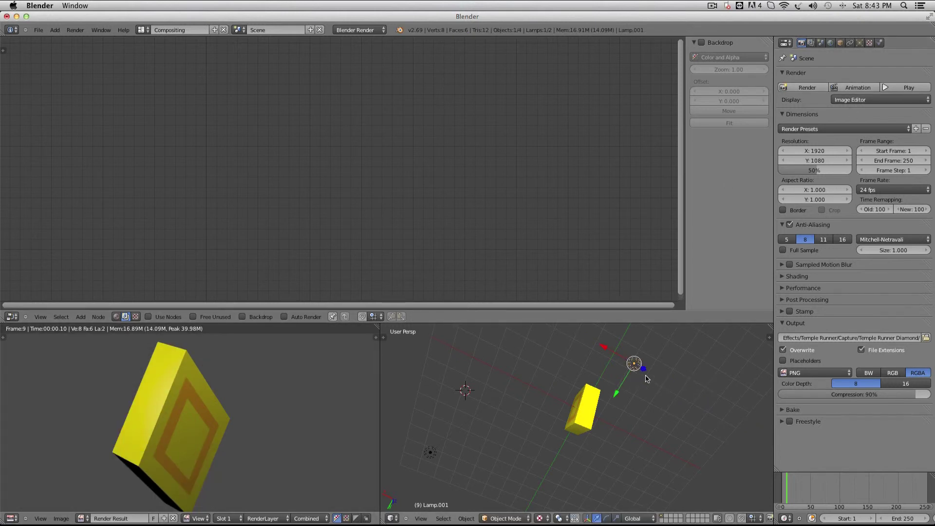
left_click_drag(645, 371, 624, 354)
left_click(807, 87)
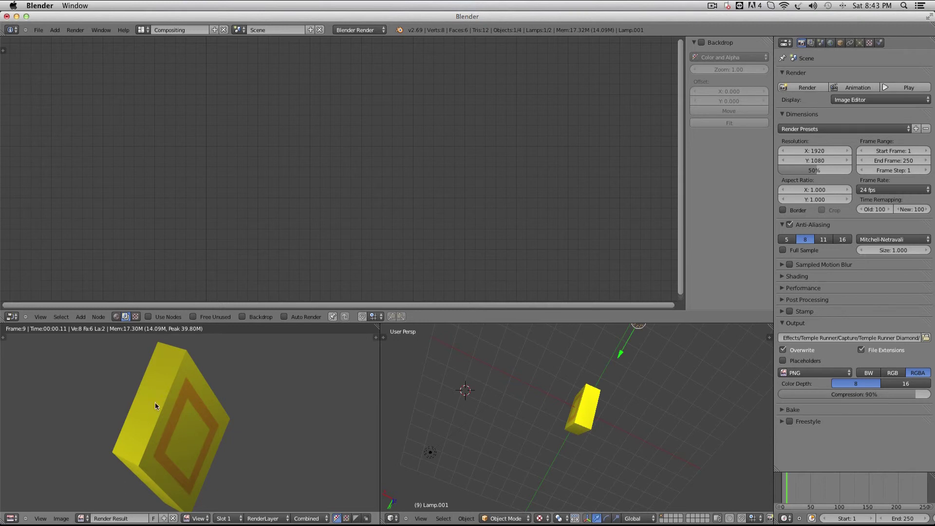
Raise the duplicated lamp along Z in small increments, rendering a test still after each move to balance the block's lighting
scroll(661, 356, "up", 5)
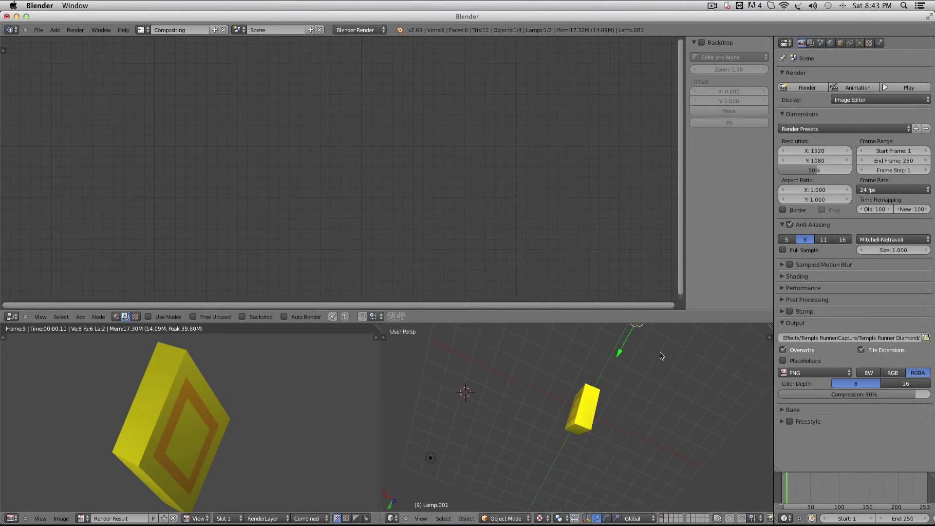
scroll(661, 356, "up", 5)
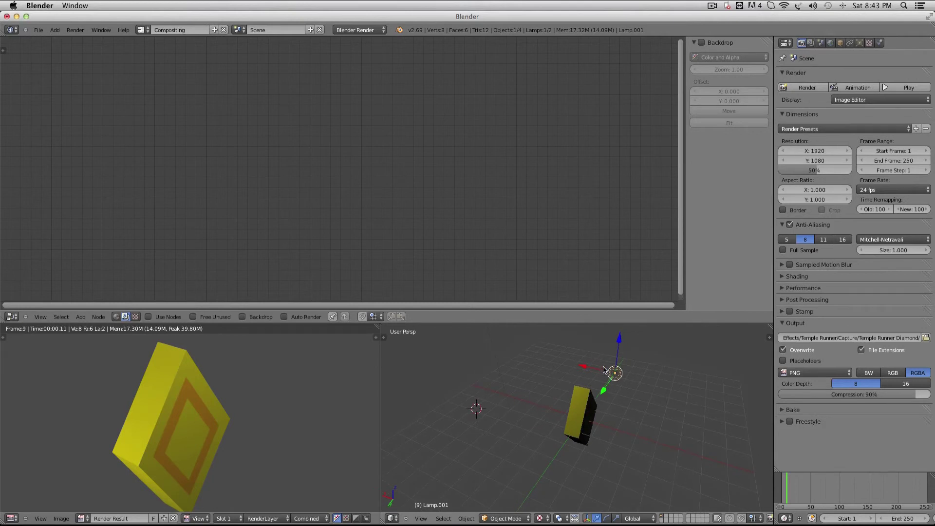
left_click_drag(620, 344, 619, 334)
left_click(804, 87)
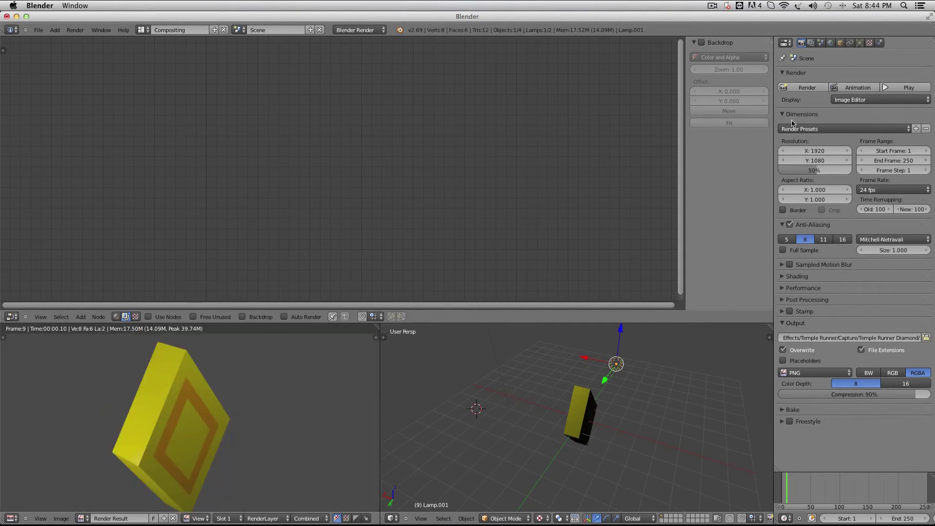
left_click_drag(620, 334, 620, 321)
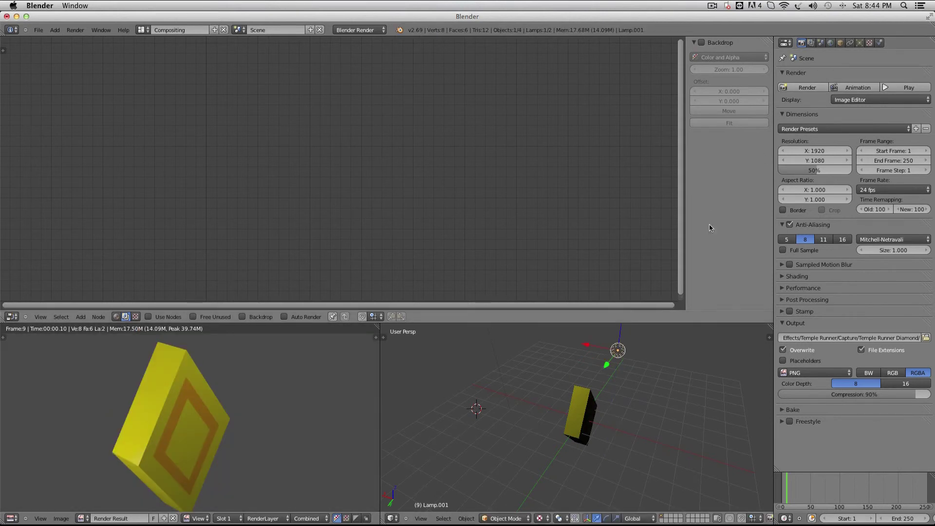
left_click(805, 93)
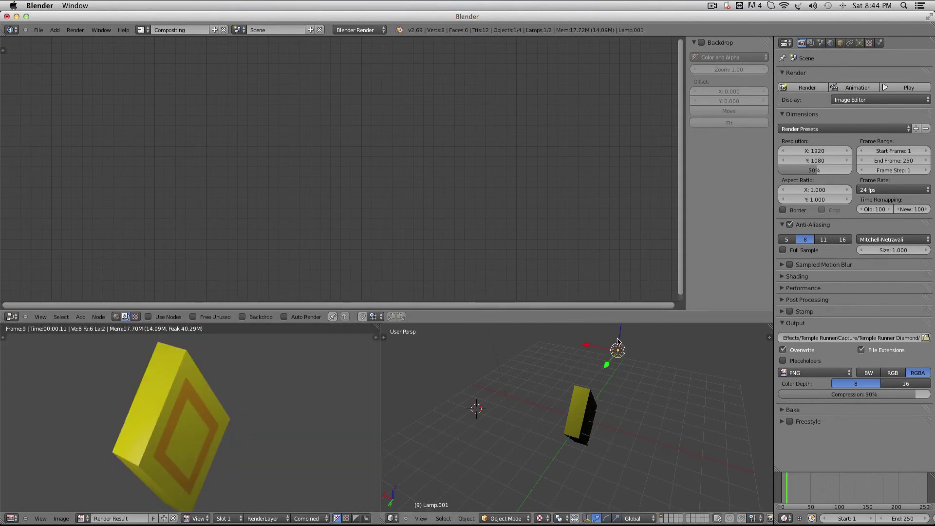
middle_click_drag(623, 351, 615, 360)
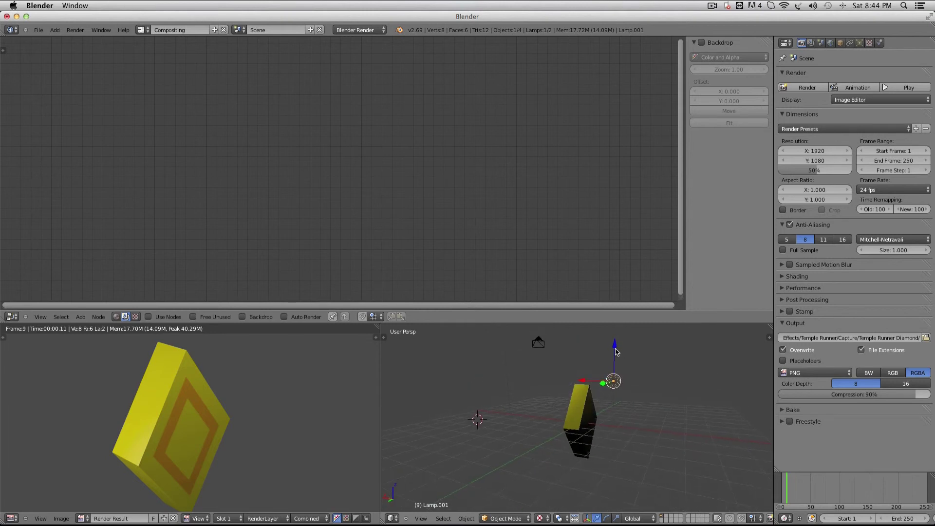
left_click_drag(613, 360, 615, 325)
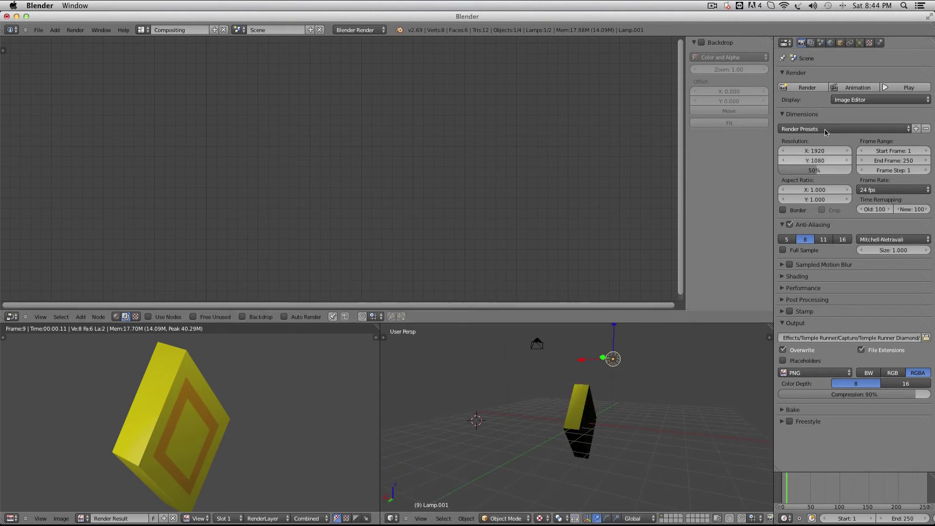
left_click(816, 90)
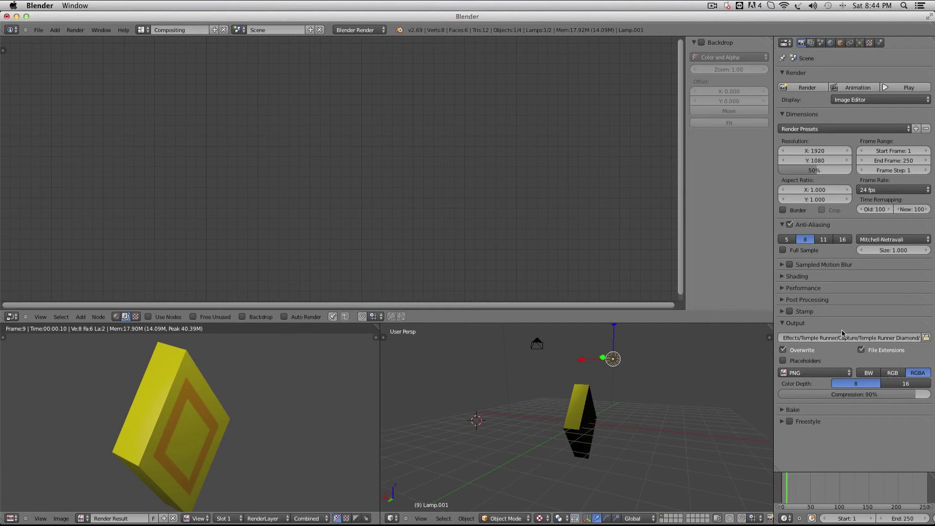
Start rendering the block animation and open the output file format choices
left_click(857, 89)
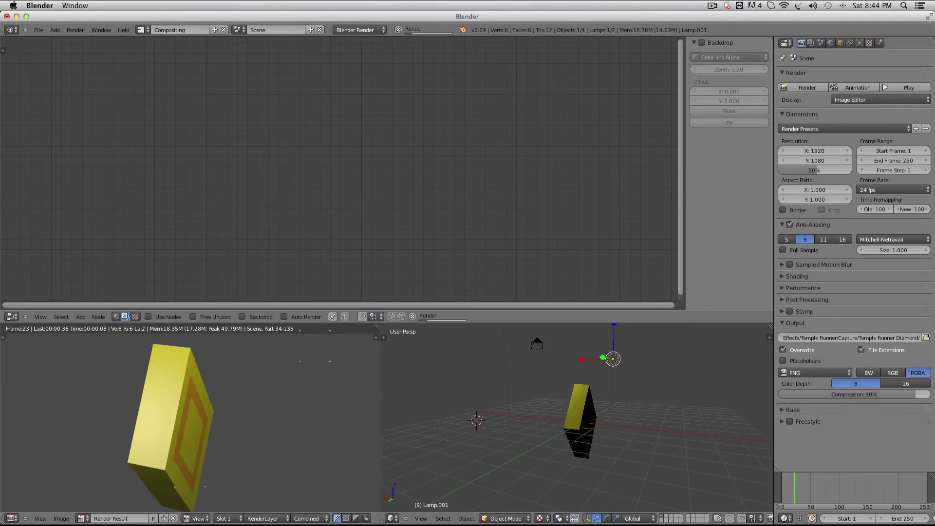
left_click(826, 373)
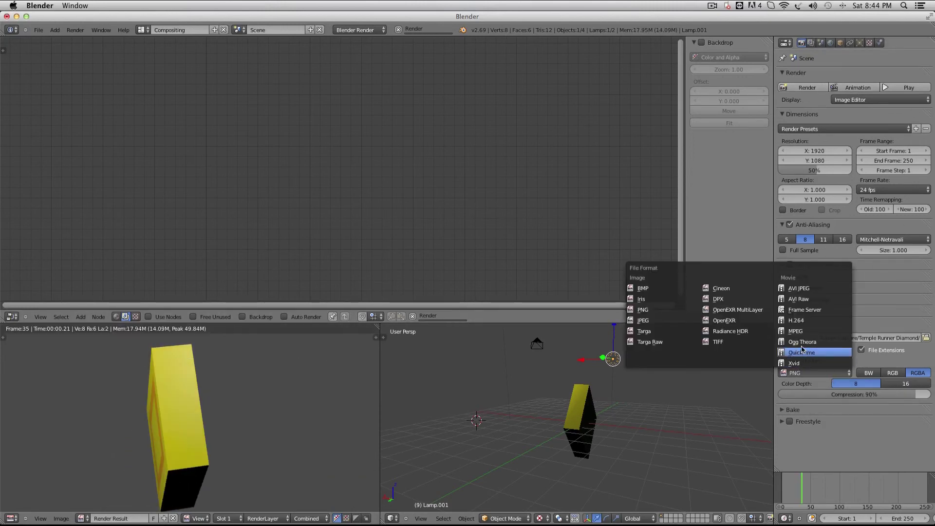